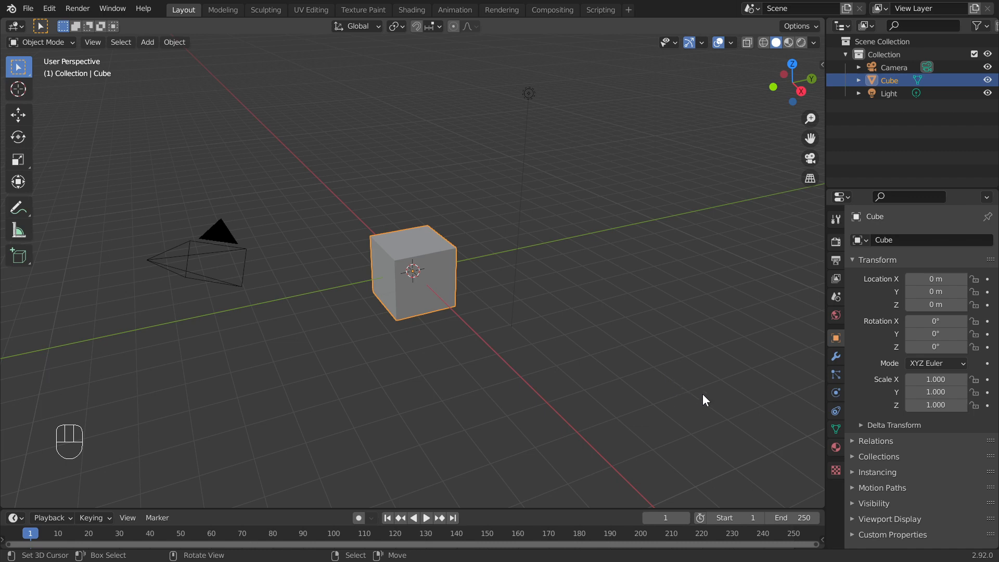
Delete all the default scene objects and add a Bezier curve at the origin.
key(a)
key(Delete)
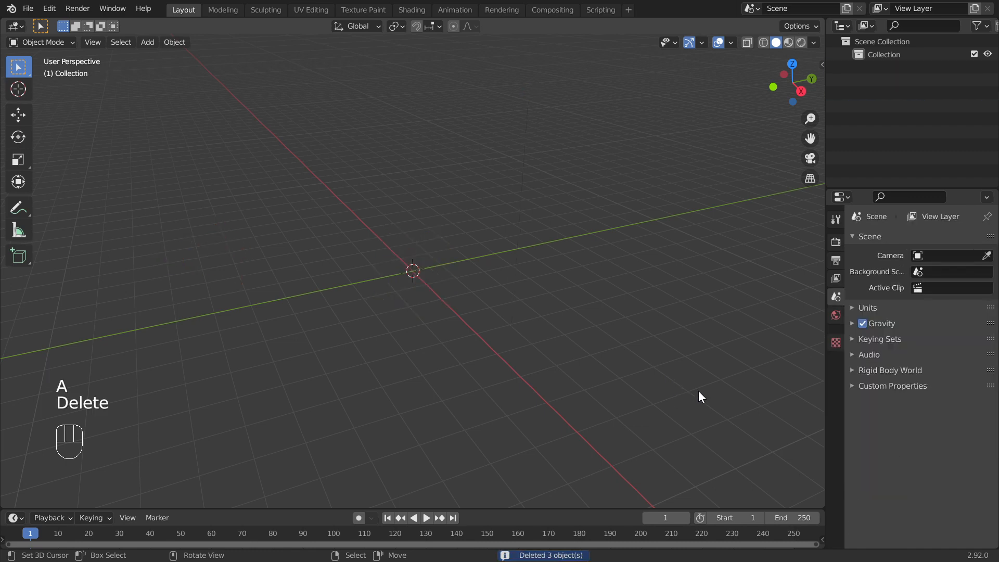
key(shift+a)
mouse_move(255, 143)
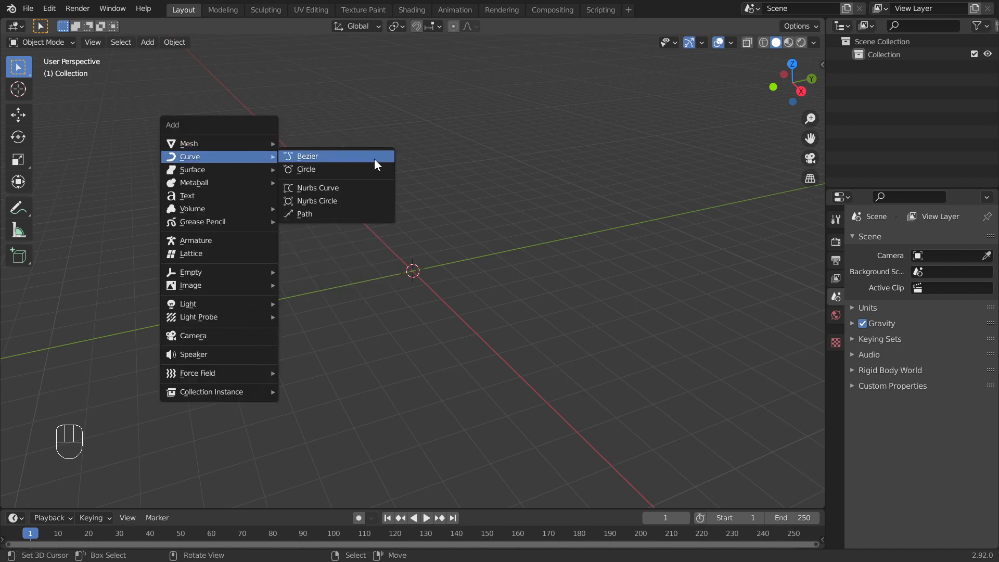
click(376, 157)
Switch to the top orthographic view and add a Path curve to the scene.
middle_drag(395, 228, 516, 168)
key(KP_7)
shift+middle_drag(577, 170, 577, 228)
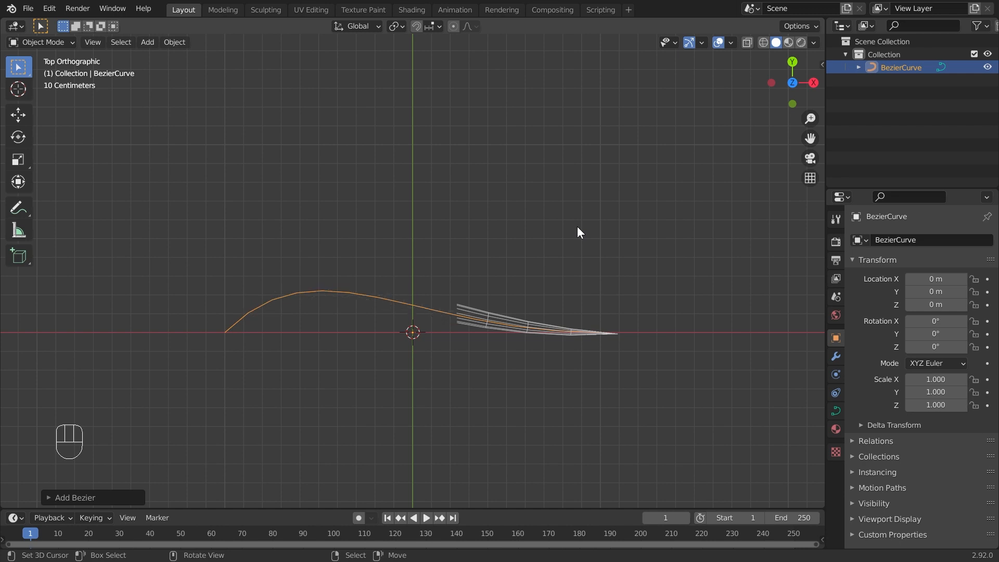
key(shift)
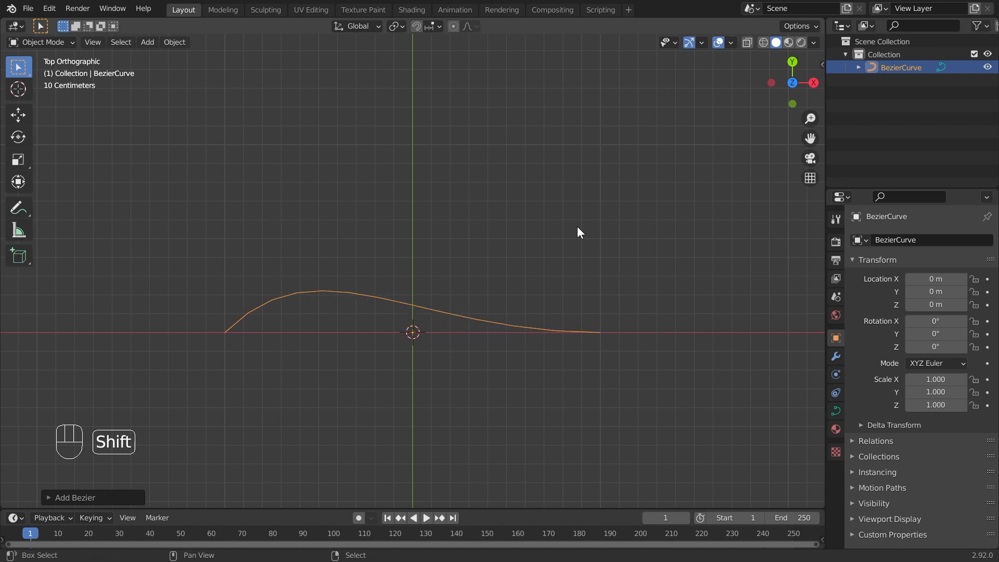
key(shift+a)
mouse_move(280, 139)
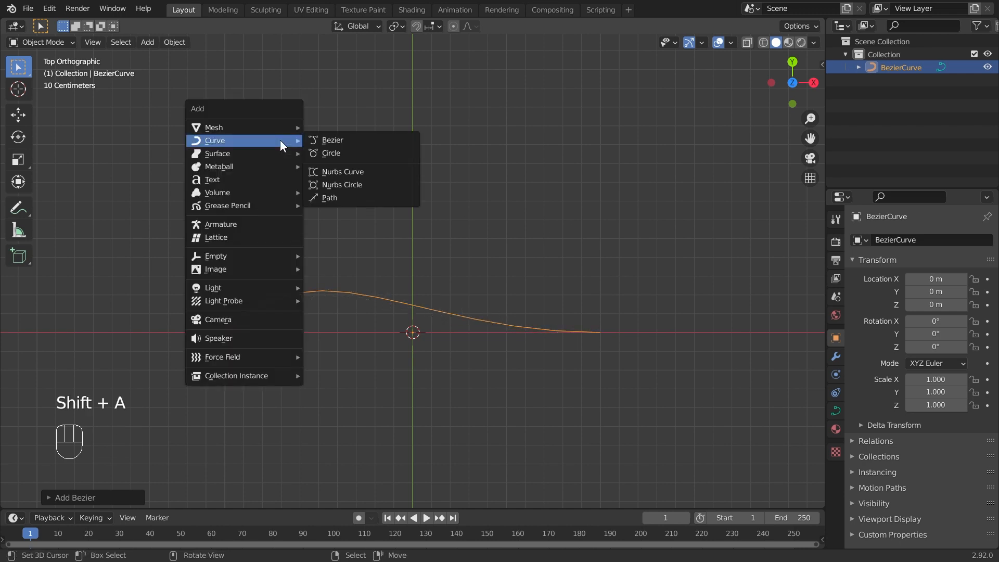
click(343, 198)
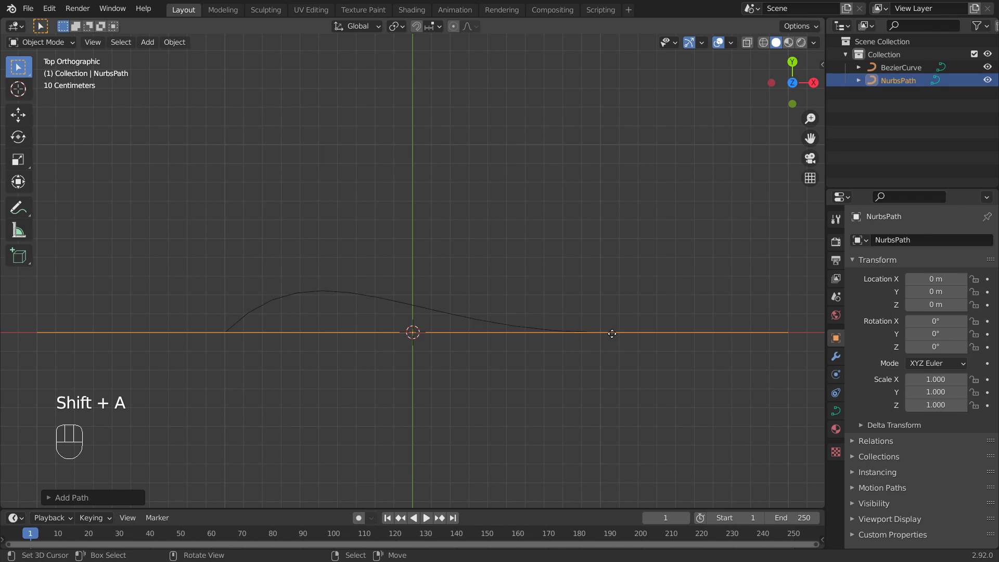
Move the new path 1 m along Y and scale it uniformly by 0.5.
text(g)
text(y1)
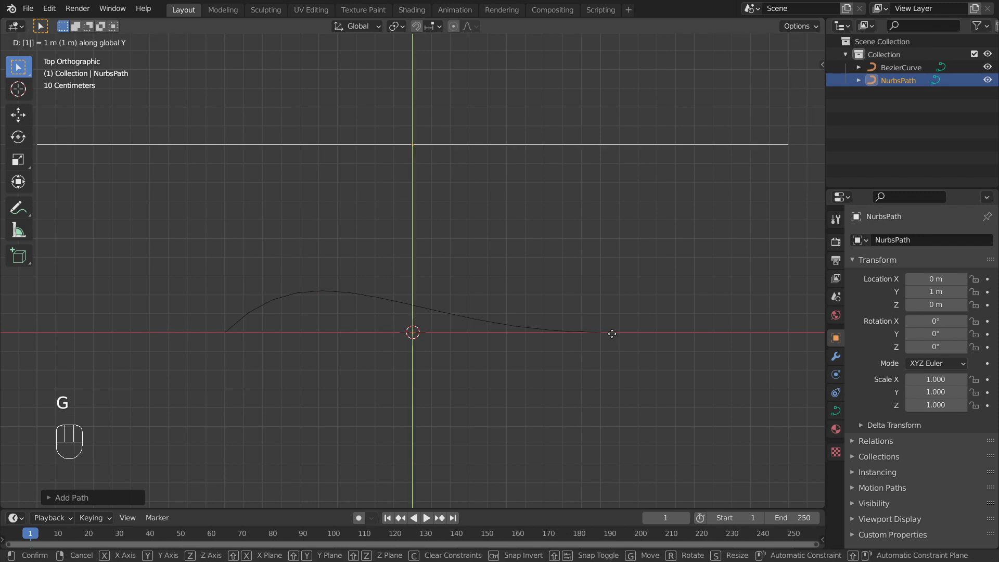
key(Return)
text(s.5)
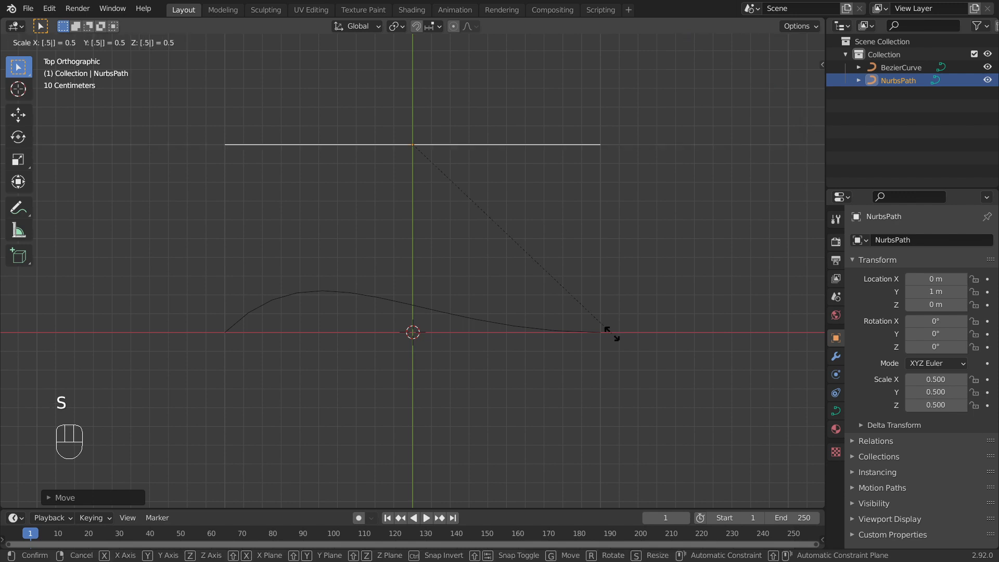
click(611, 333)
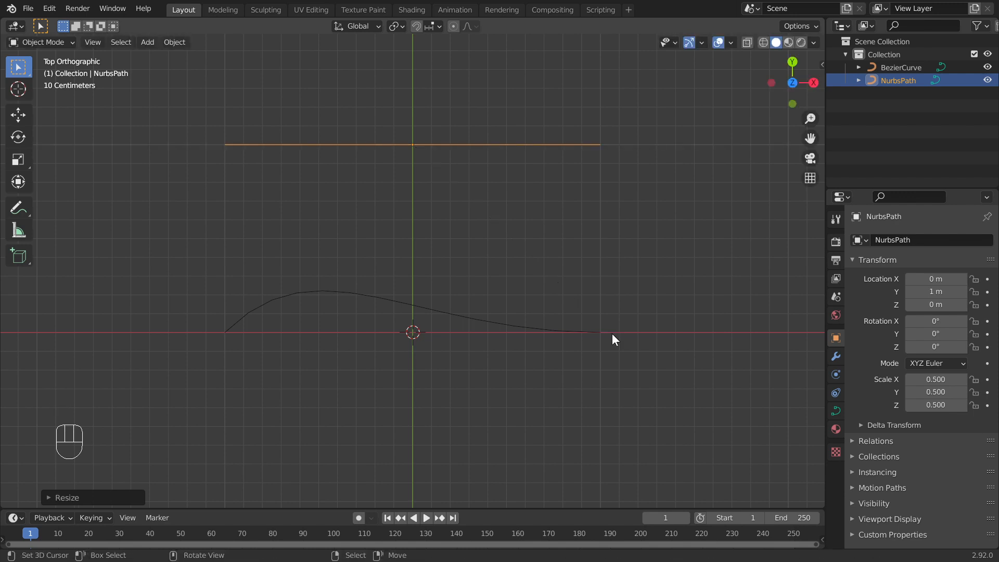
Give the Bezier curve a round bevel with a depth of 0.1 m and assign NurbsPath as its taper object.
shift+middle_drag(613, 329, 613, 332)
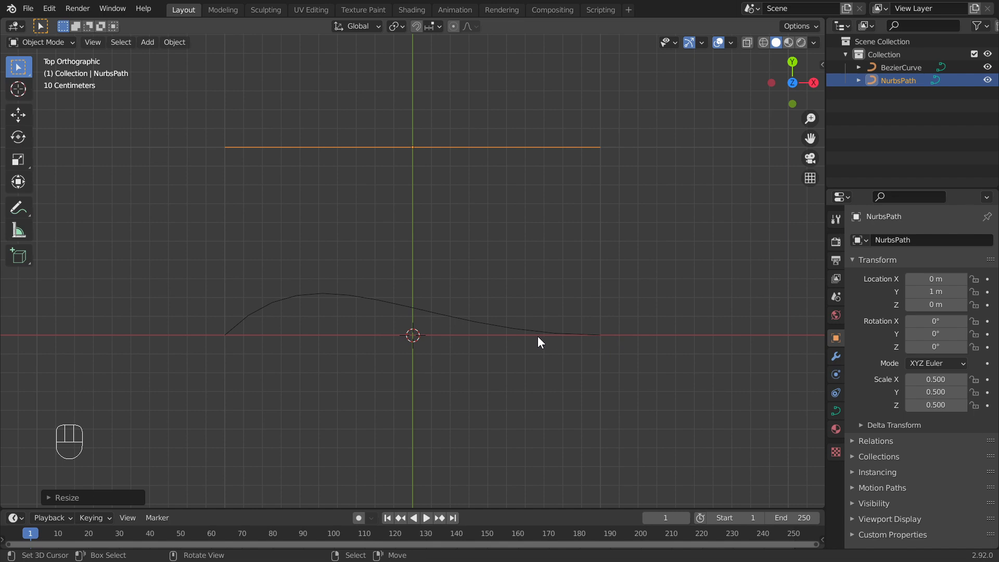
ctrl+middle_drag(655, 368, 660, 319)
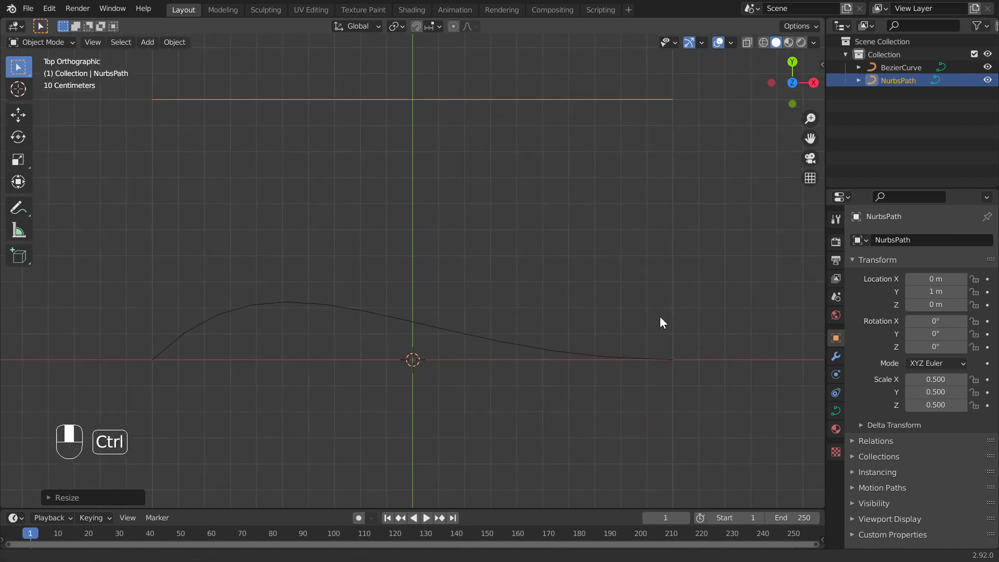
shift+middle_drag(665, 314, 660, 342)
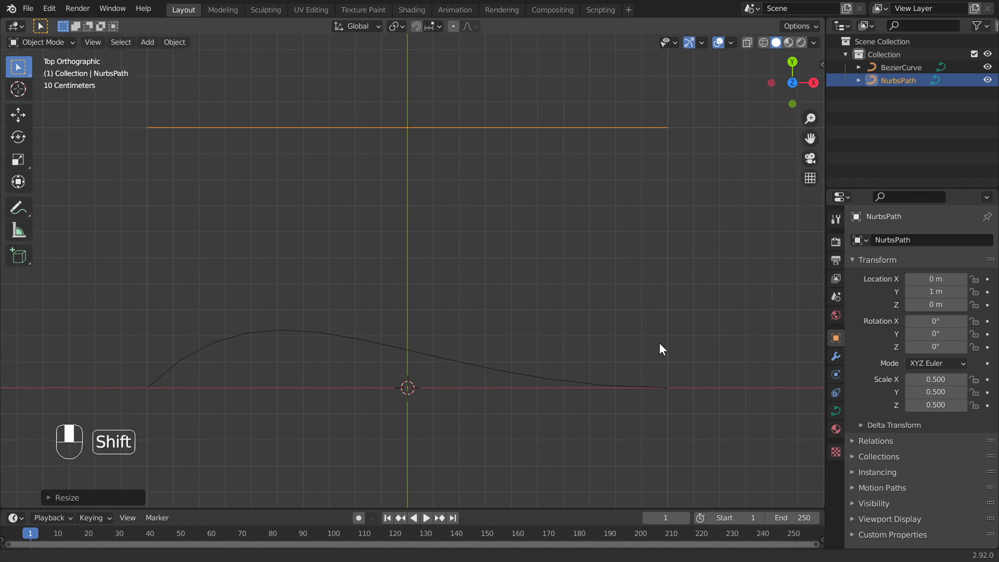
click(552, 380)
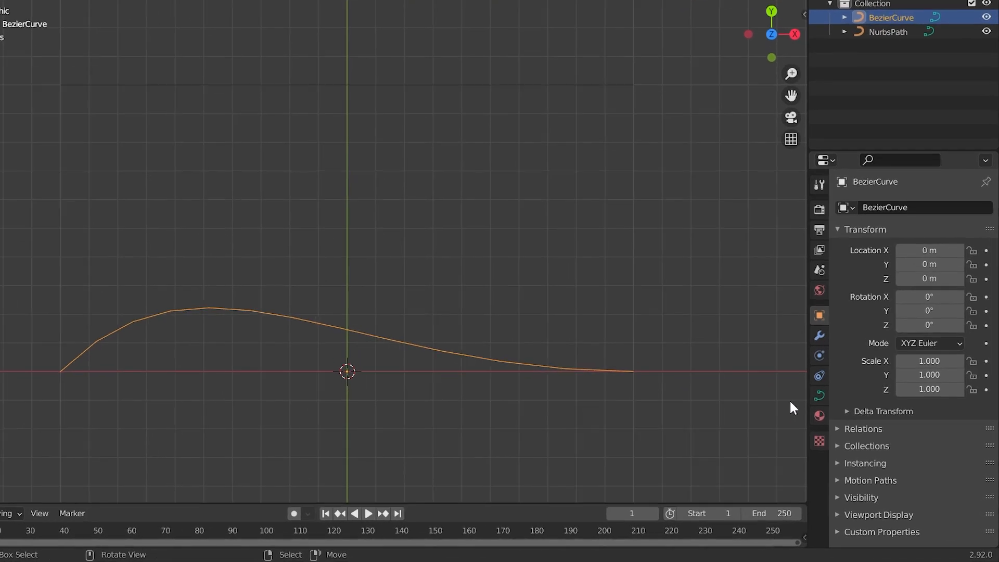
click(834, 410)
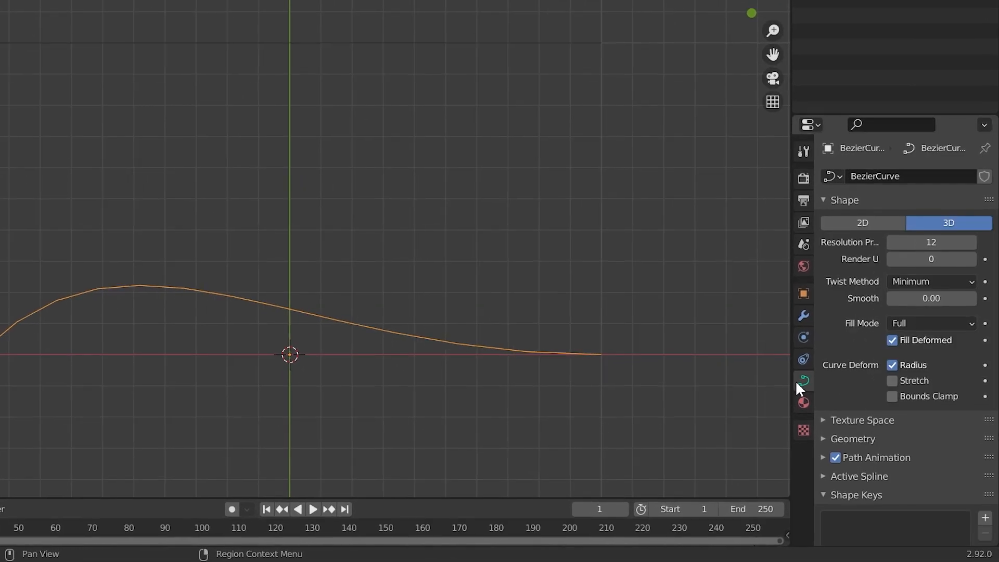
click(852, 438)
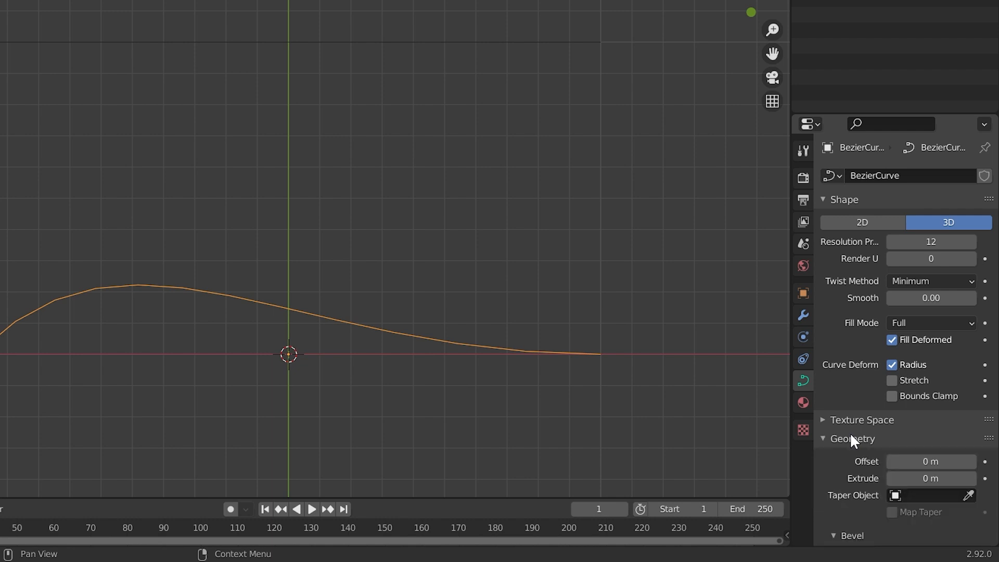
scroll(850, 435, down, 3)
scroll(853, 440, down, 2)
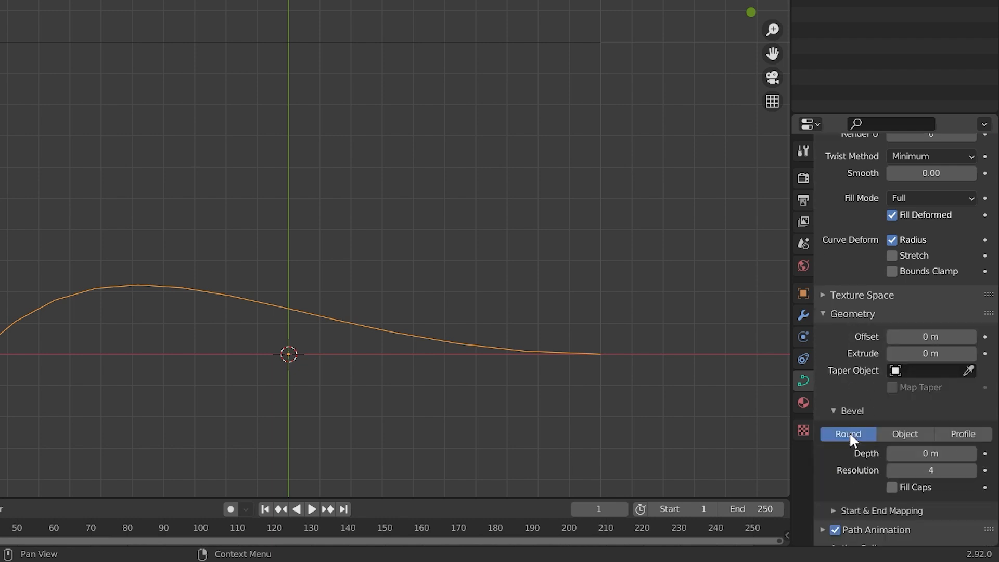
click(915, 453)
text(0.1)
key(Return)
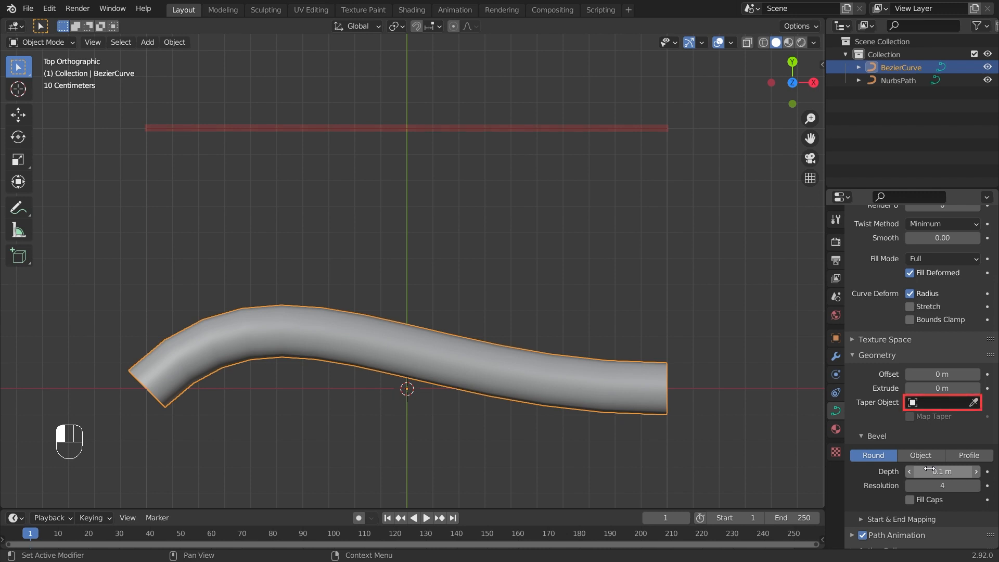
click(972, 403)
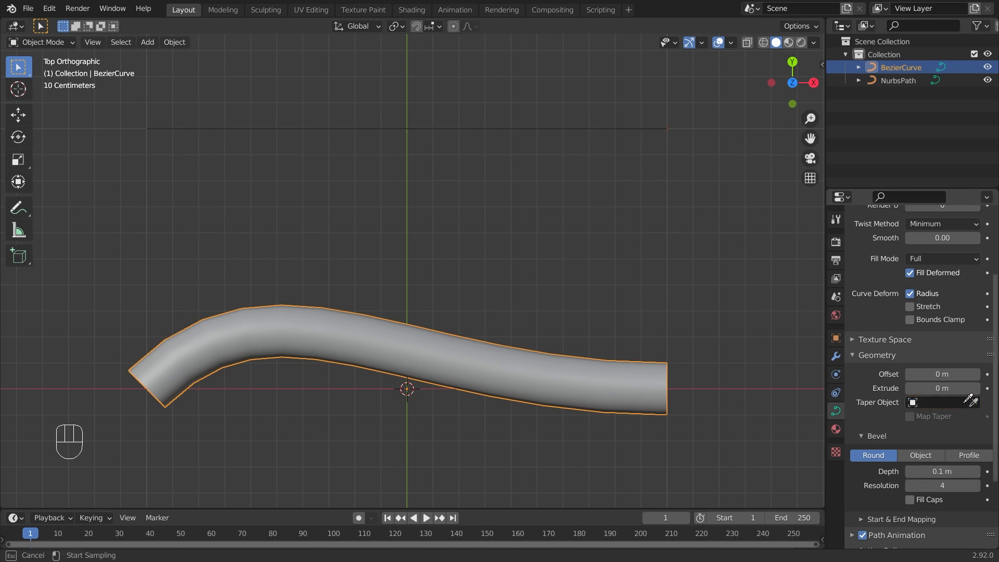
click(509, 129)
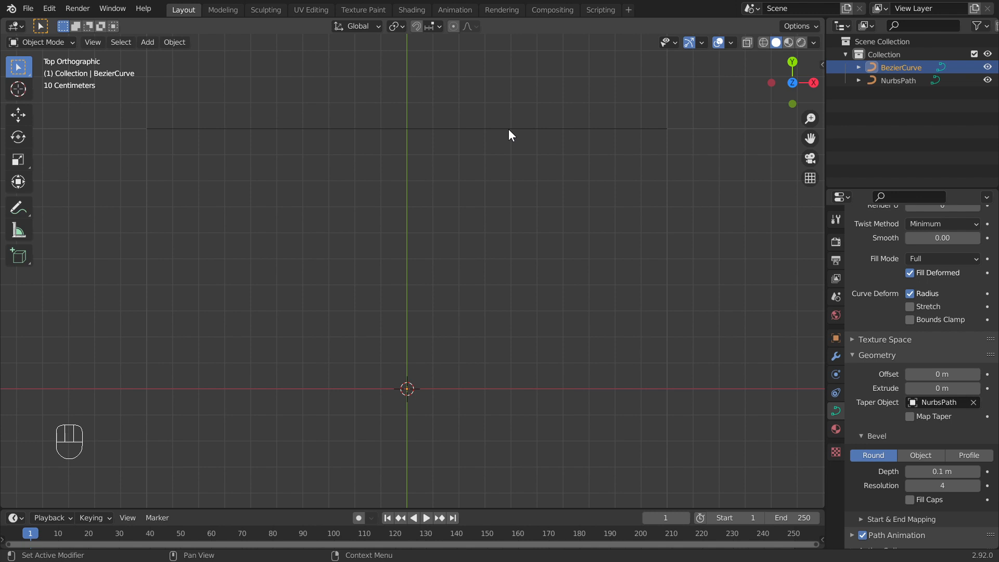
In Edit Mode, move all of the path's control points except the rightmost one slightly along positive Y to taper the Bezier curve.
click(509, 130)
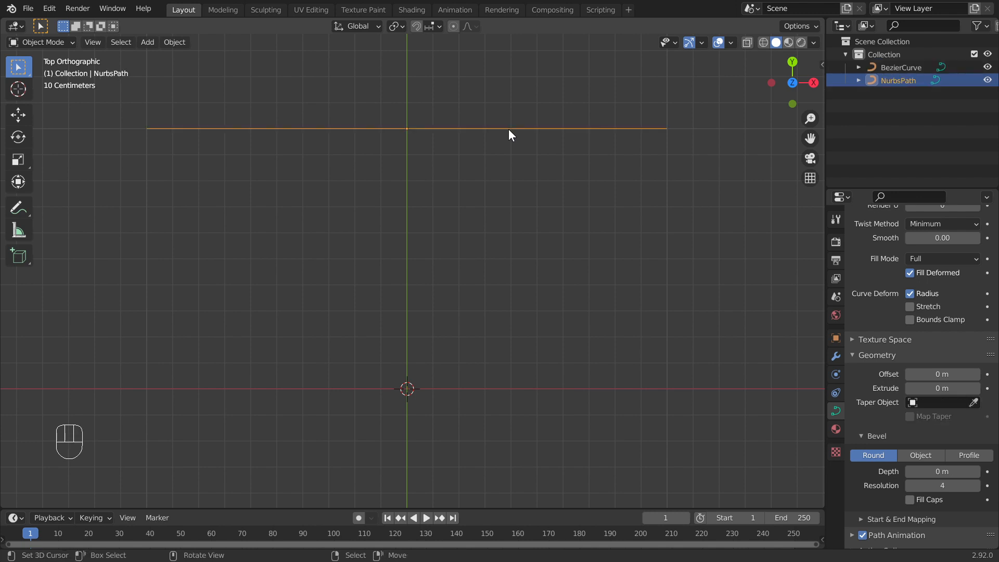
key(Tab)
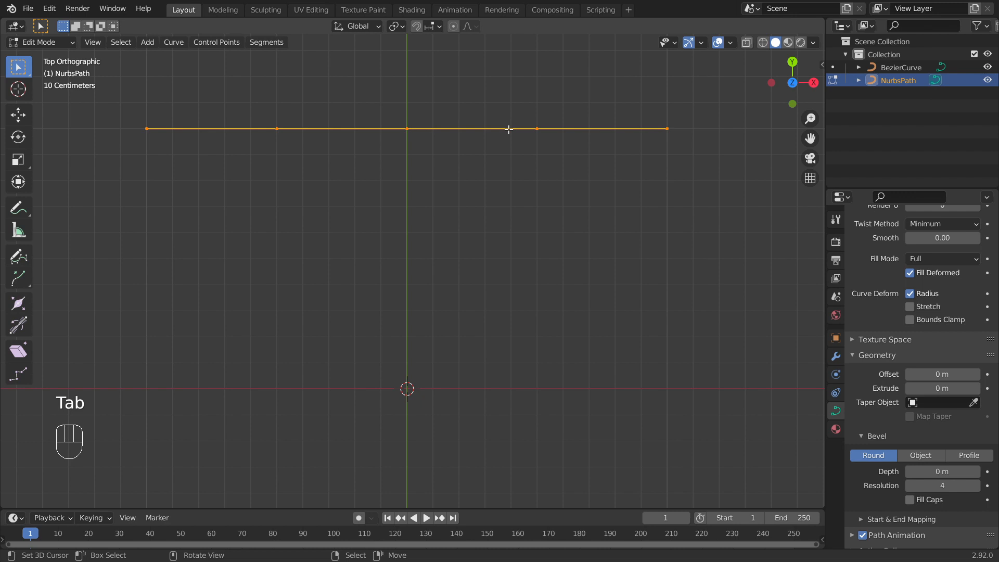
key(g)
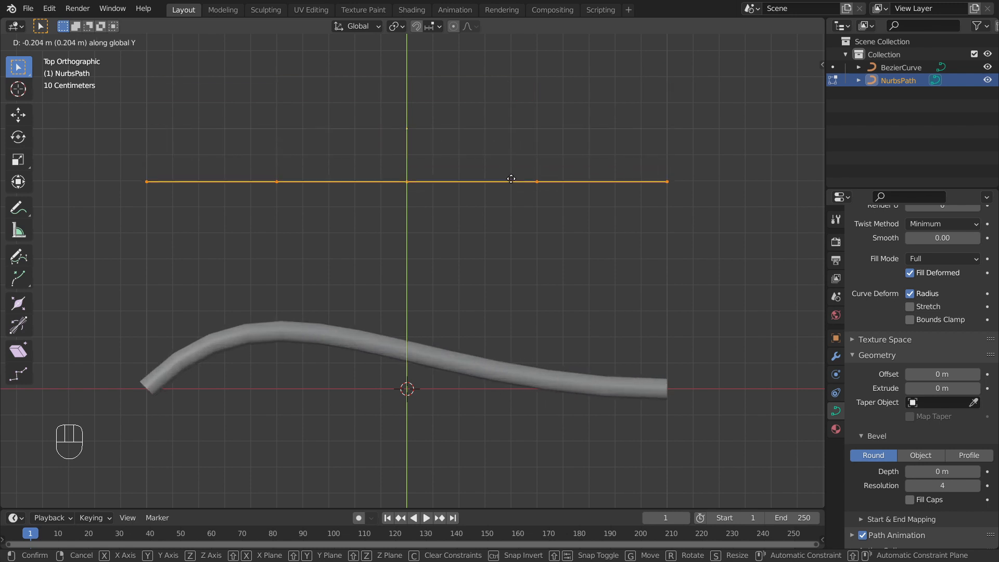
right_click(511, 90)
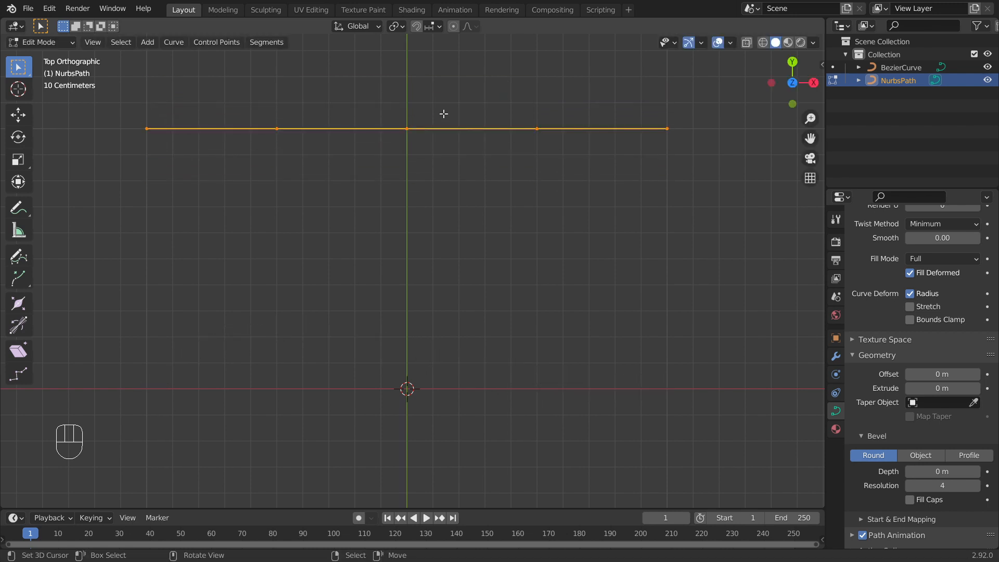
shift+click(277, 129)
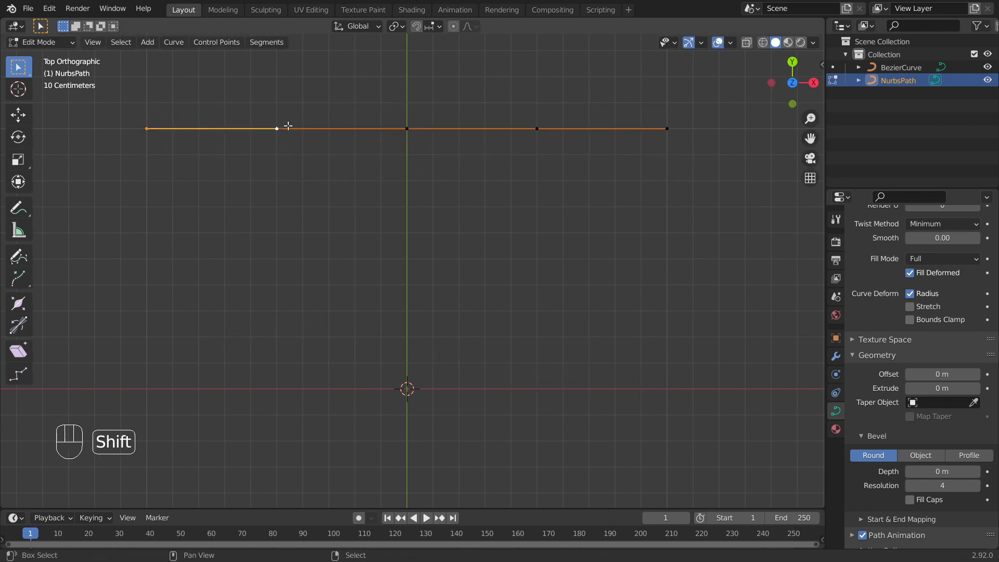
shift+click(408, 129)
shift+click(533, 129)
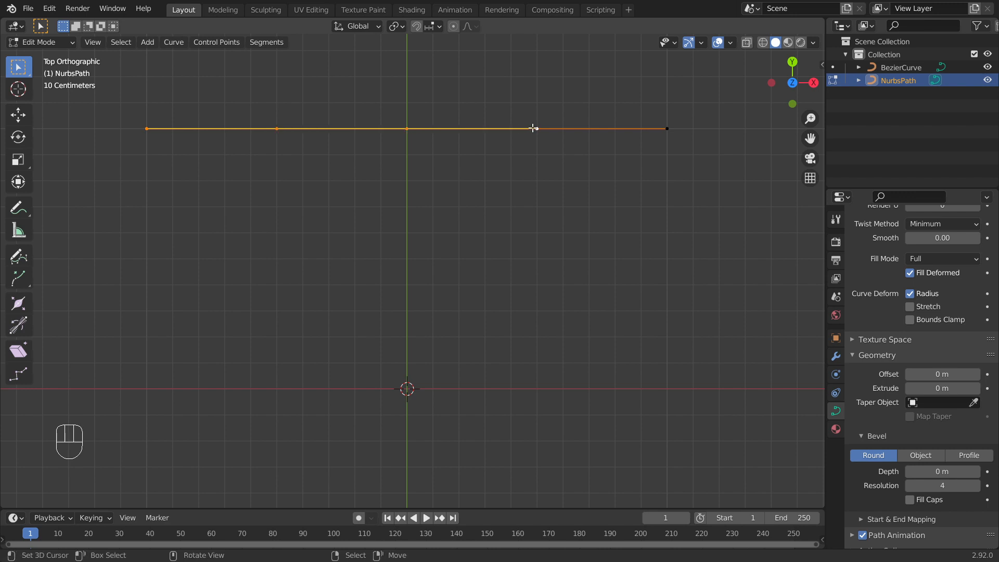
key(g)
key(y)
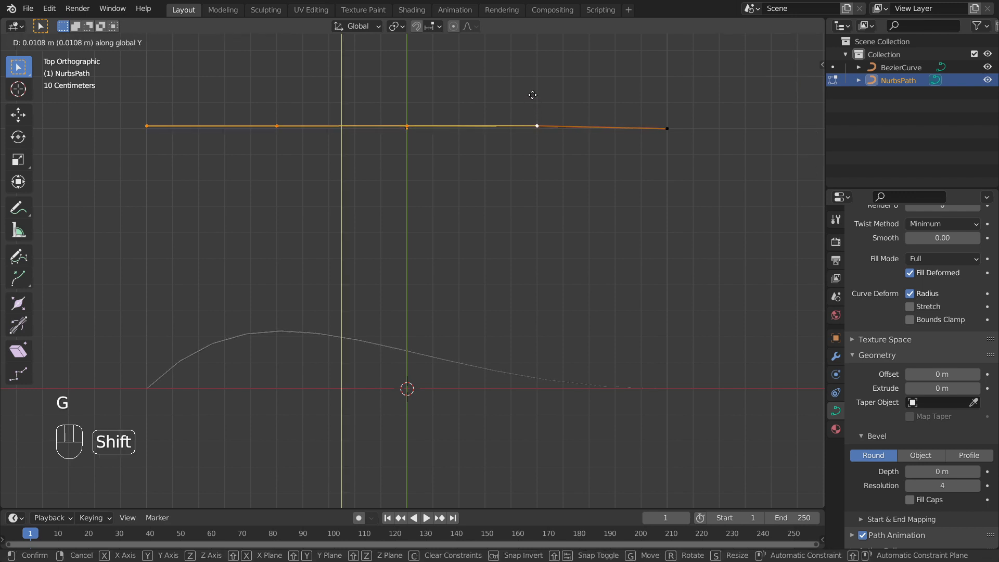
click(533, 487)
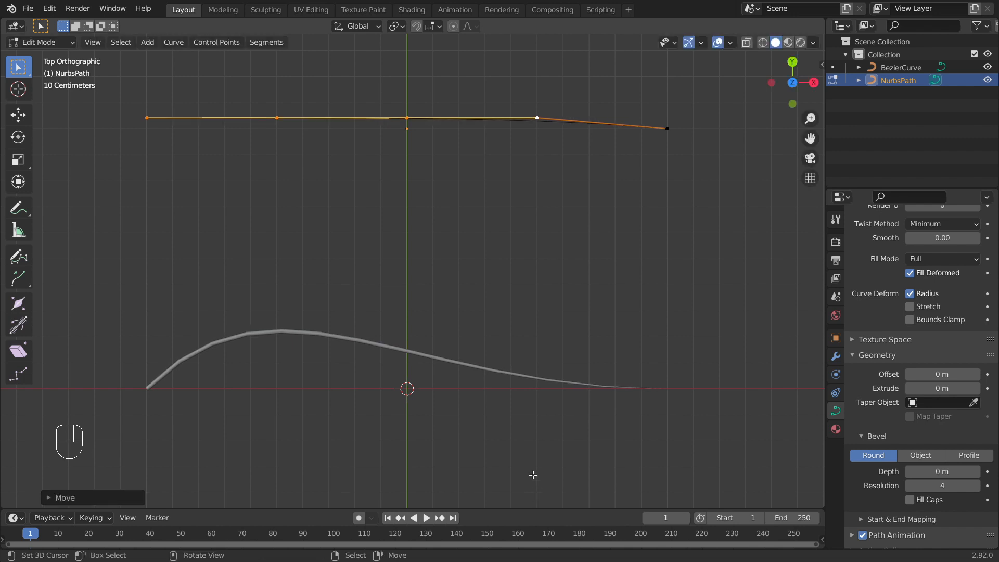
Return to Object Mode and set the Bezier curve's preview resolution to 256.
key(Tab)
shift+click(527, 459)
shift+middle_drag(528, 459, 552, 456)
shift+middle_drag(615, 444, 651, 308)
click(629, 326)
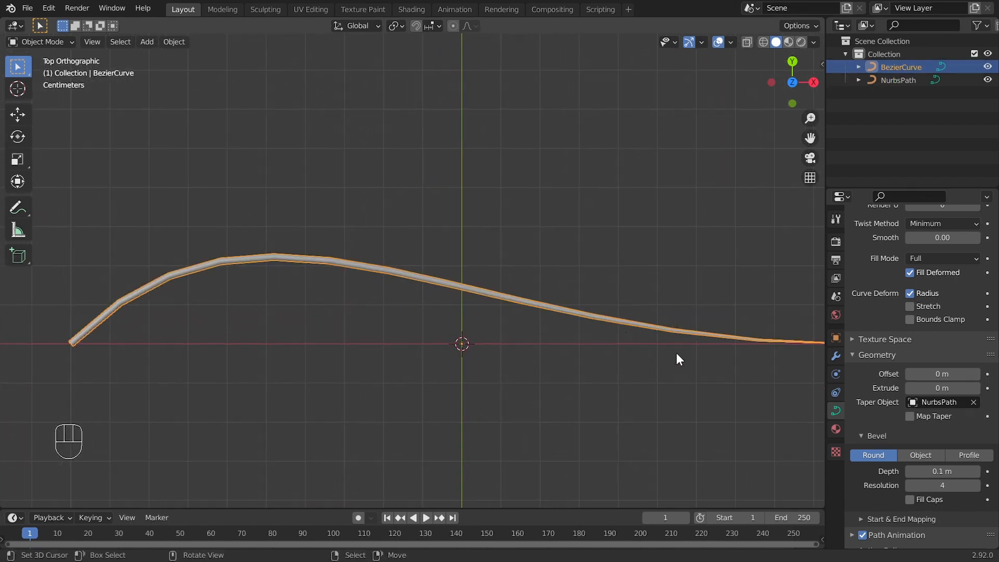
scroll(853, 394, up, 3)
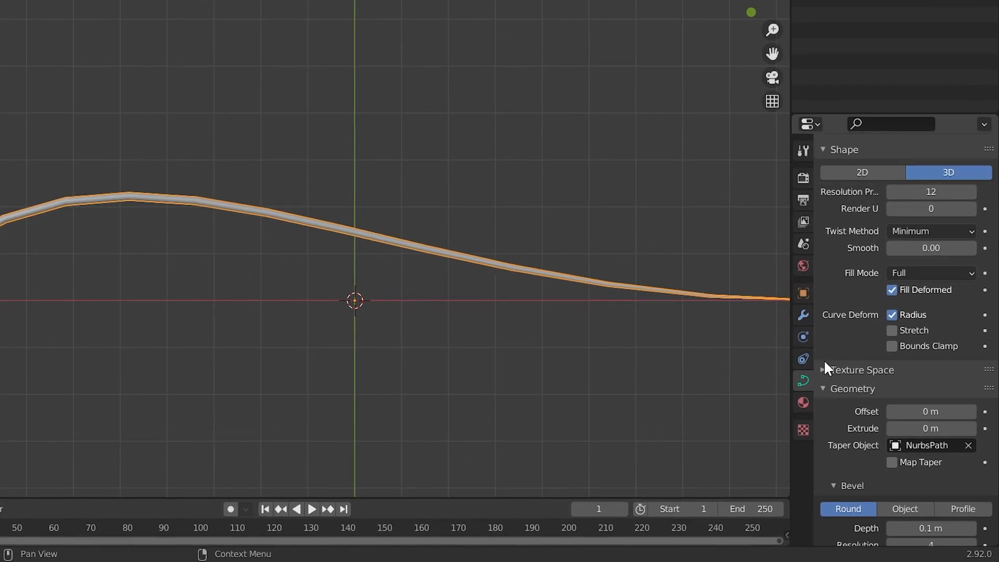
scroll(827, 359, up, 2)
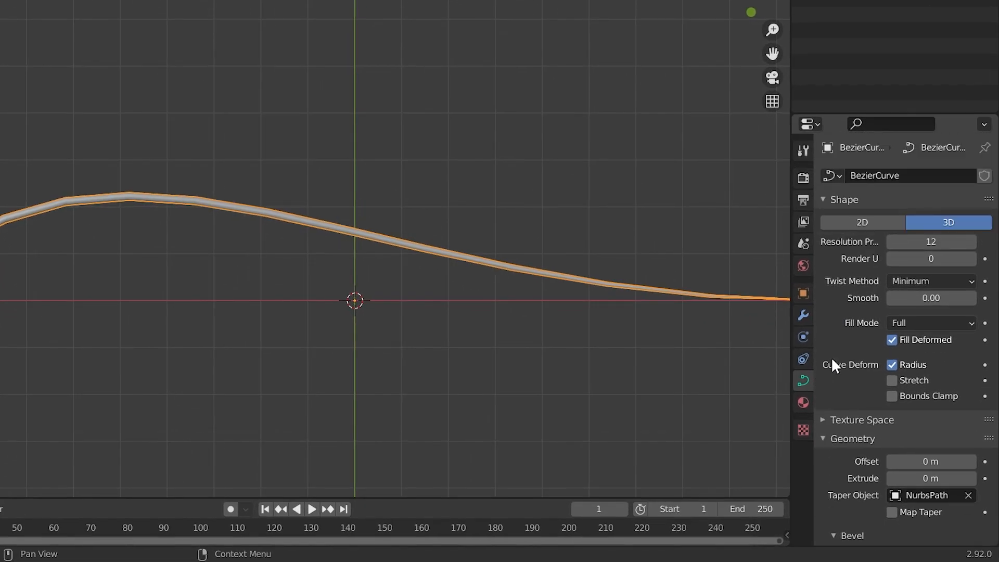
click(917, 242)
text(256)
key(Return)
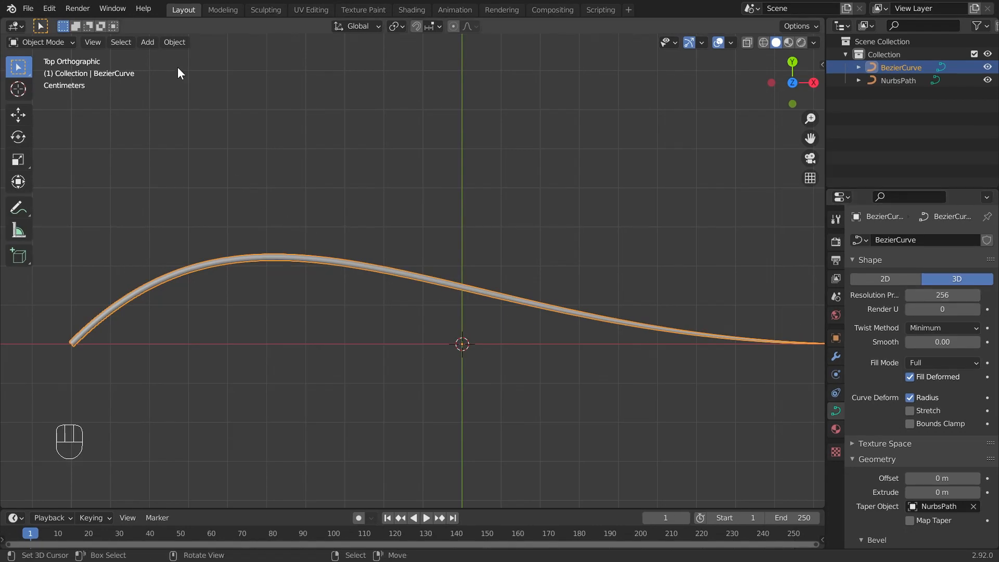
Convert the tapered Bezier curve to a mesh.
click(177, 44)
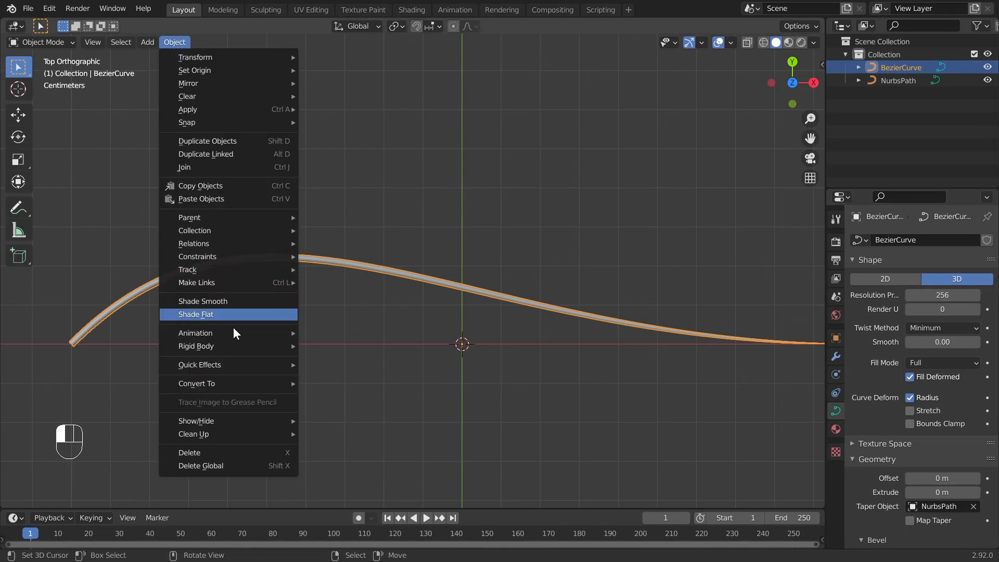
mouse_move(256, 384)
click(336, 397)
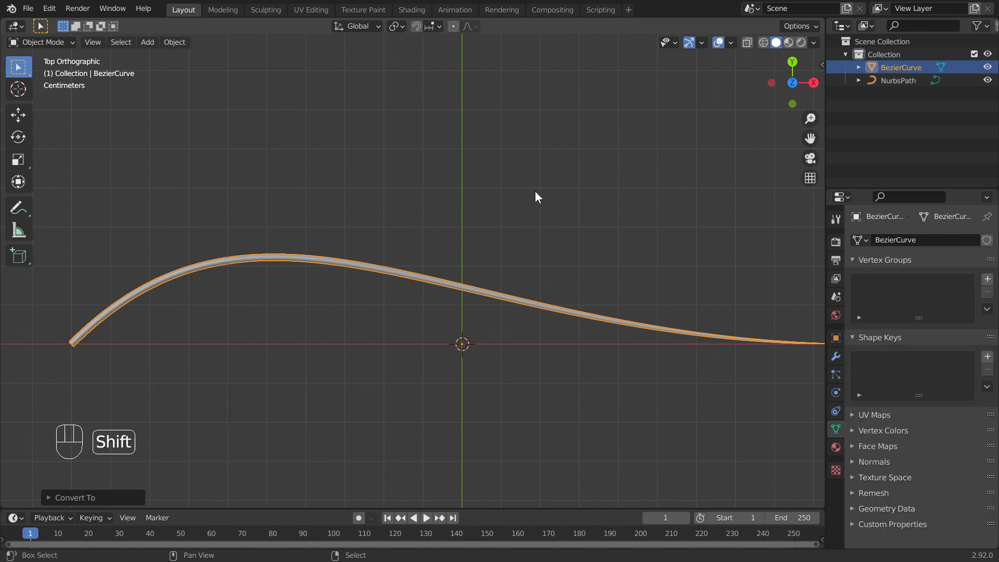
Delete the taper path above the converted mesh.
shift+middle_drag(534, 192, 529, 343)
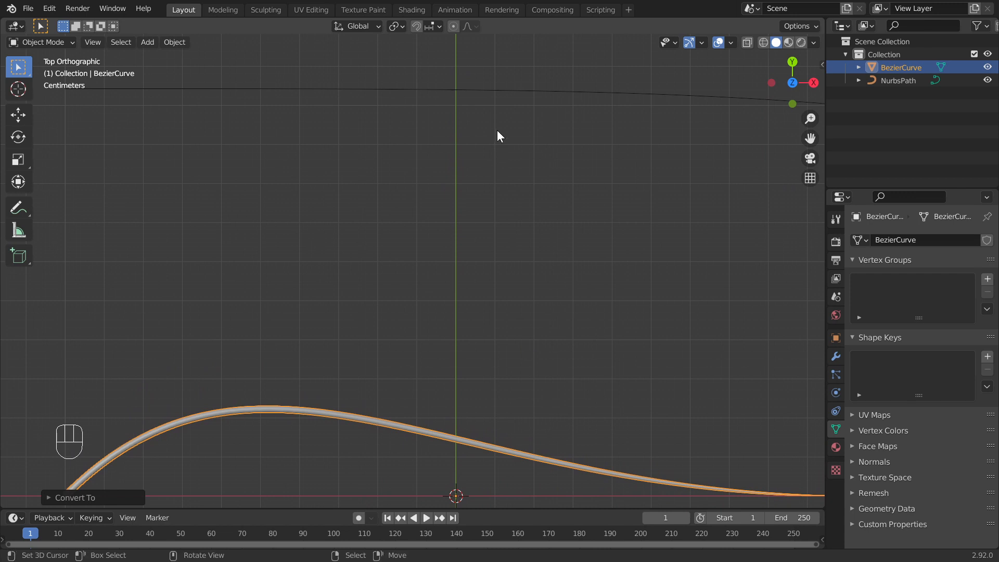
click(504, 89)
key(Delete)
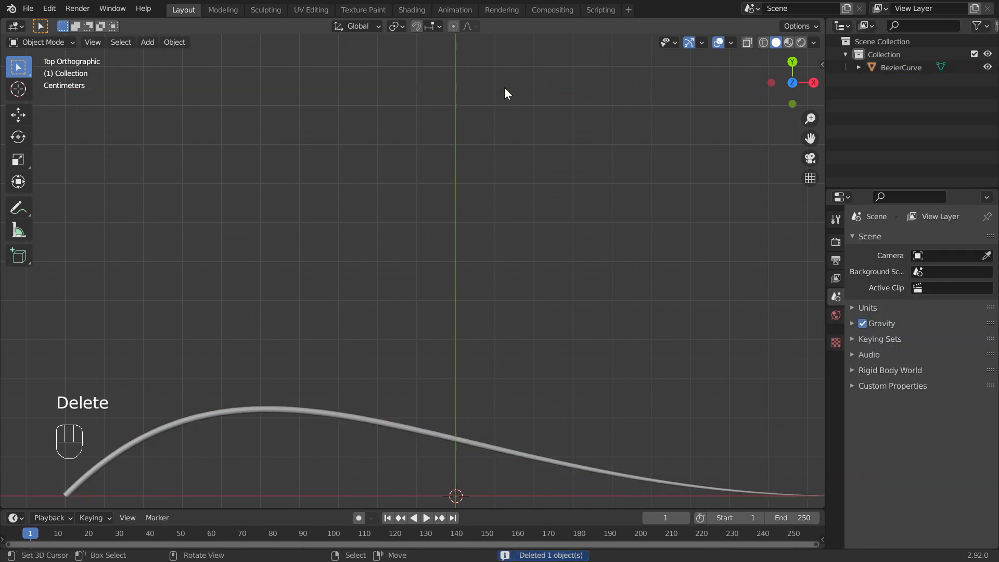
Add a particle system of type Hair to the converted curve mesh.
shift+middle_drag(524, 355, 515, 197)
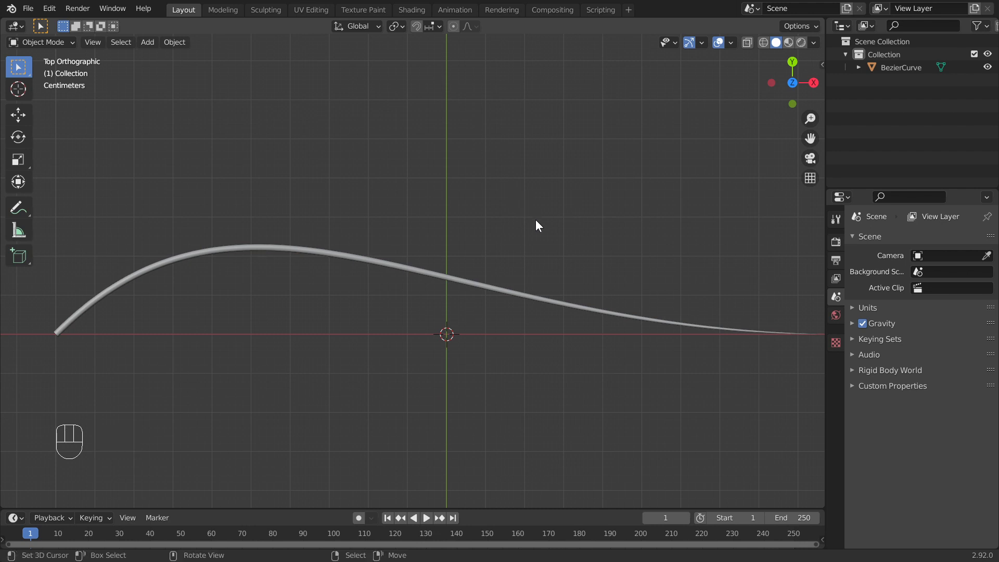
click(542, 298)
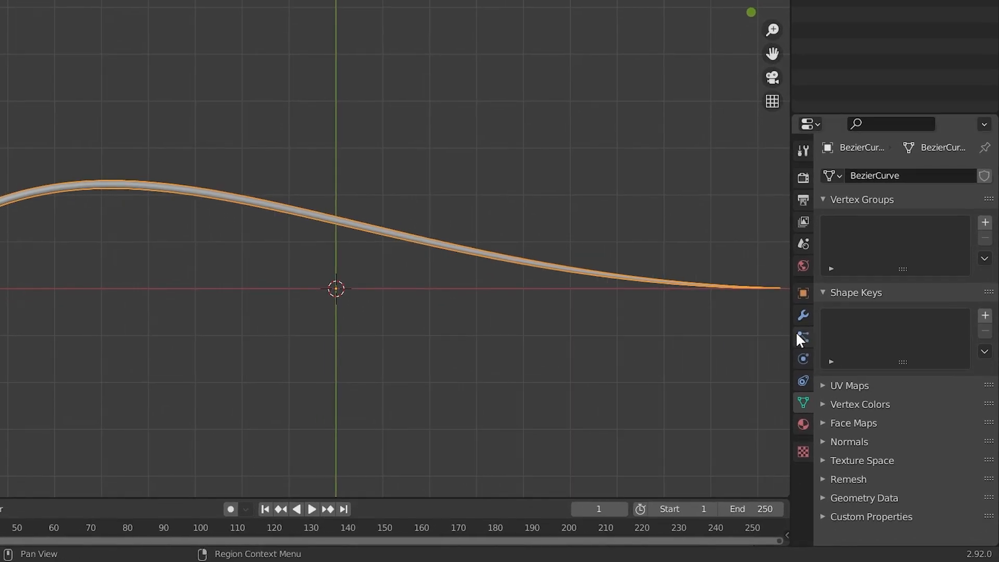
click(806, 341)
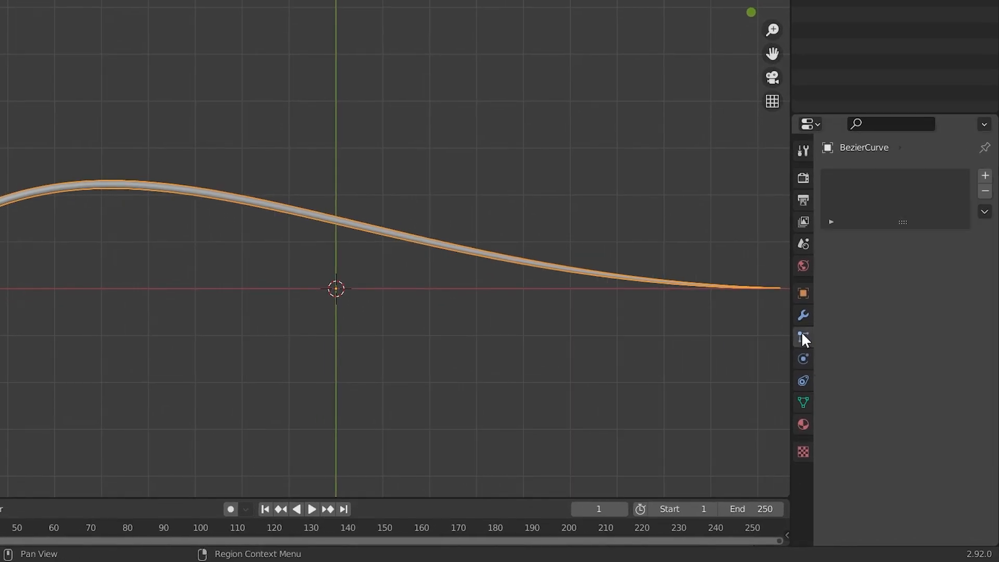
click(985, 176)
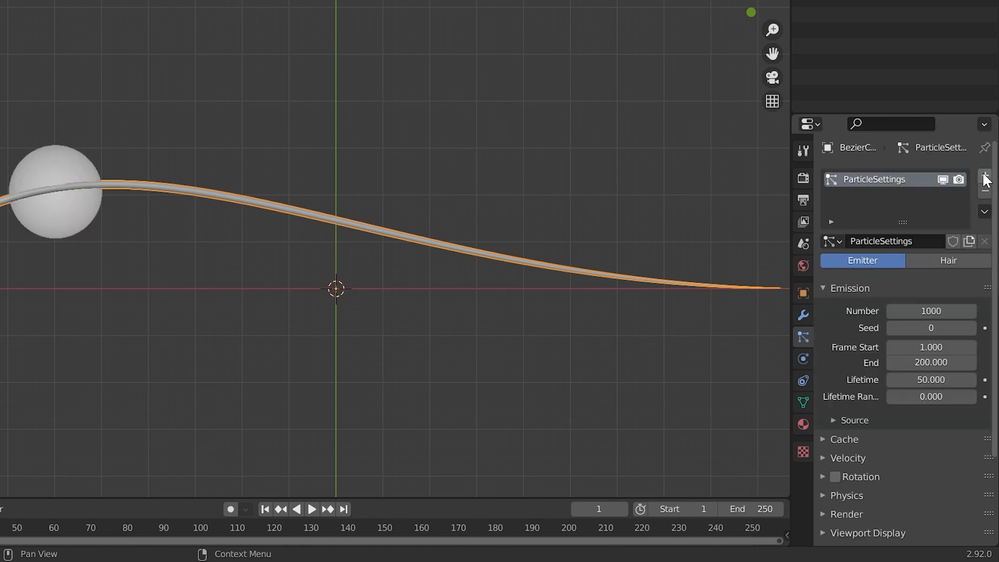
click(939, 261)
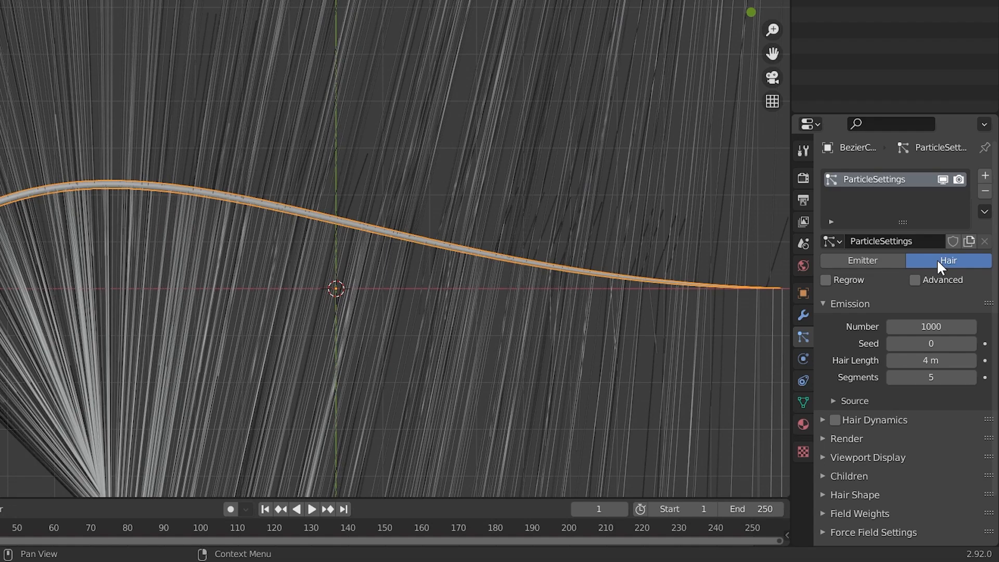
Set the particle system's hair length to 0.4 m.
click(924, 364)
key(BackSpace)
text(0.4)
key(Return)
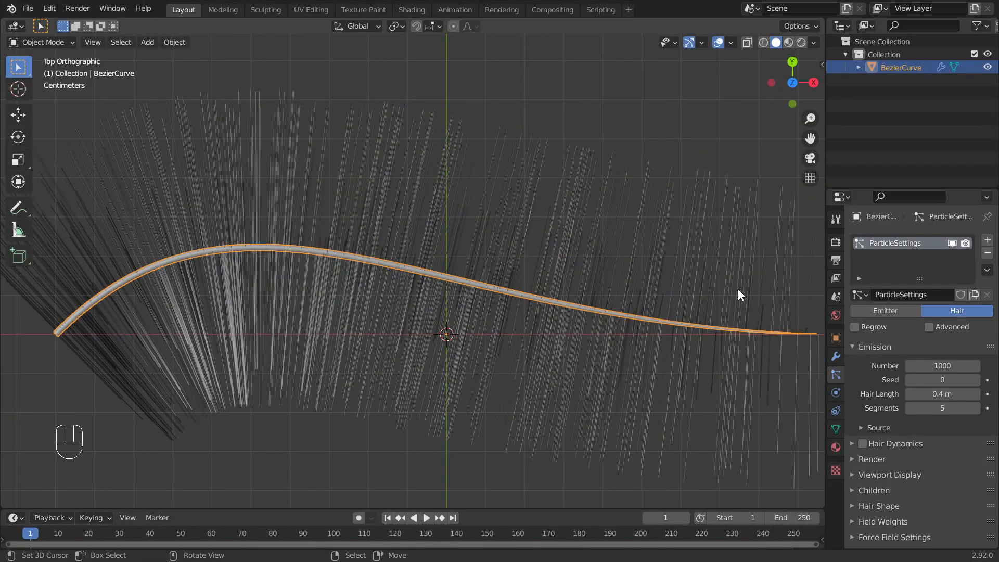
Create a vertex group on the strand mesh and name it "Hair Den & Len".
mouse_move(738, 288)
ctrl+middle_down()
mouse_move(735, 305)
mouse_move(744, 284)
mouse_move(735, 289)
ctrl+middle_up()
key(KP_7)
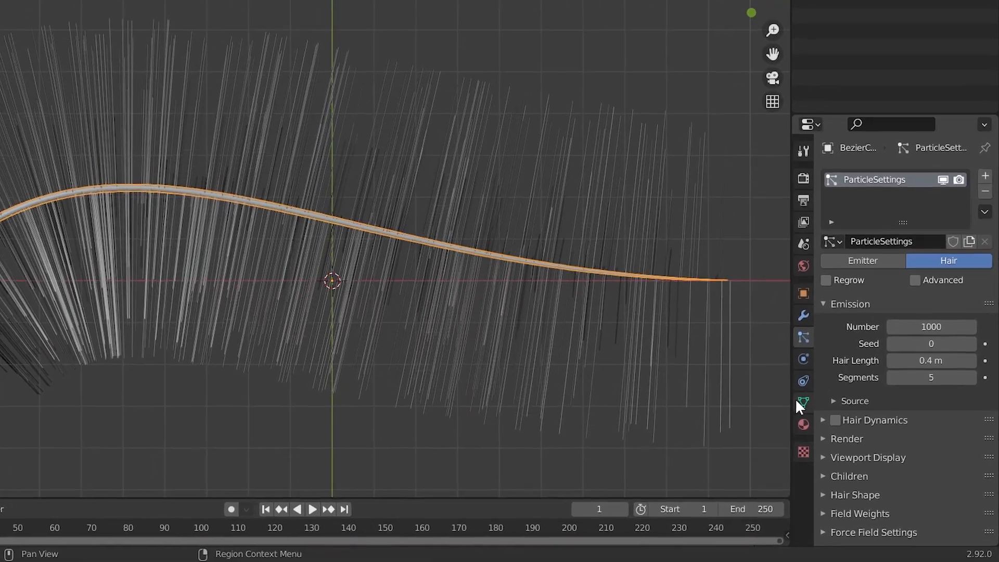
click(836, 428)
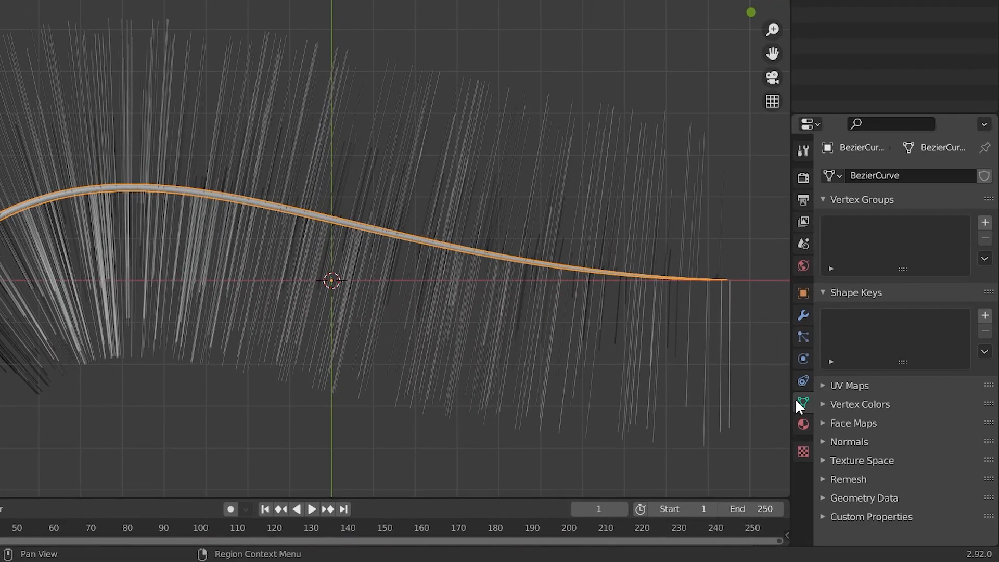
click(985, 223)
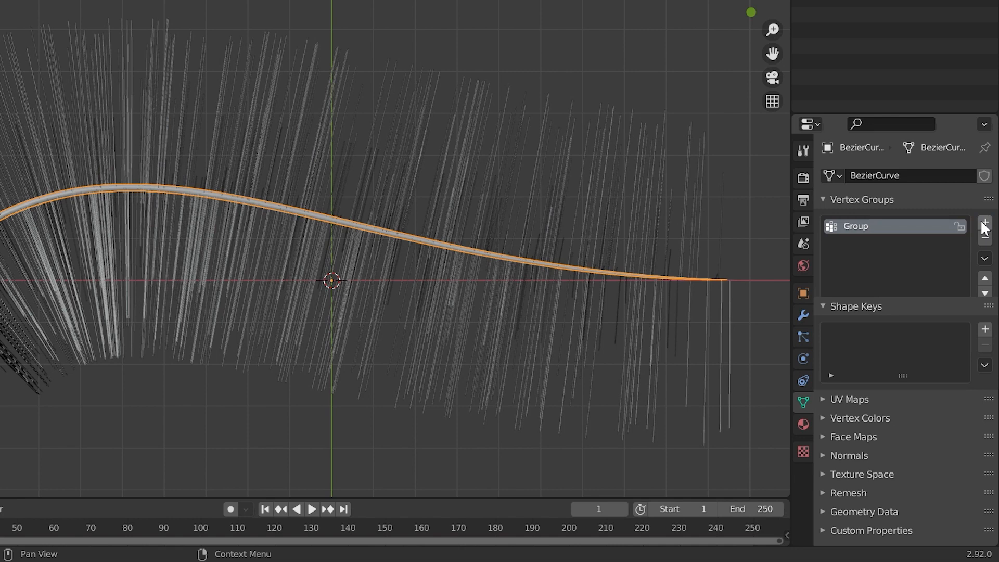
double_click(858, 227)
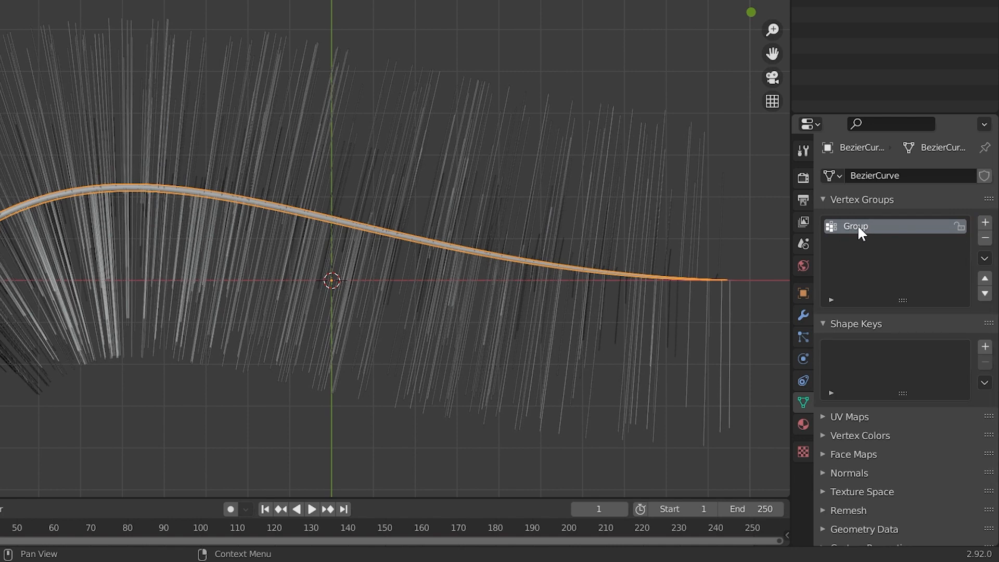
text(Hair Den & Len)
key(Return)
Assign the "Hair Den & Len" vertex group to both the Density and Length of the hair particles.
click(805, 336)
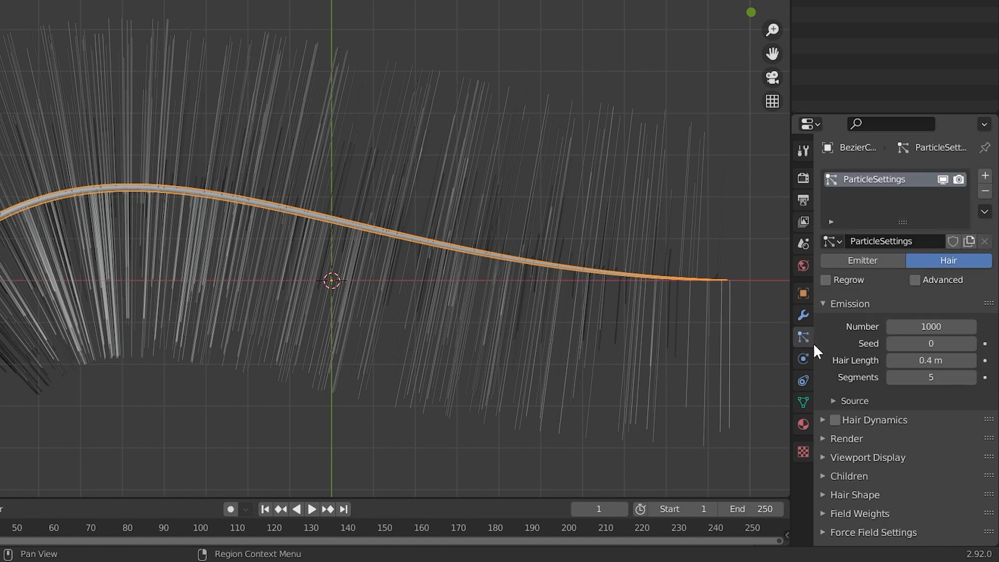
scroll(848, 349, down, 2)
click(834, 500)
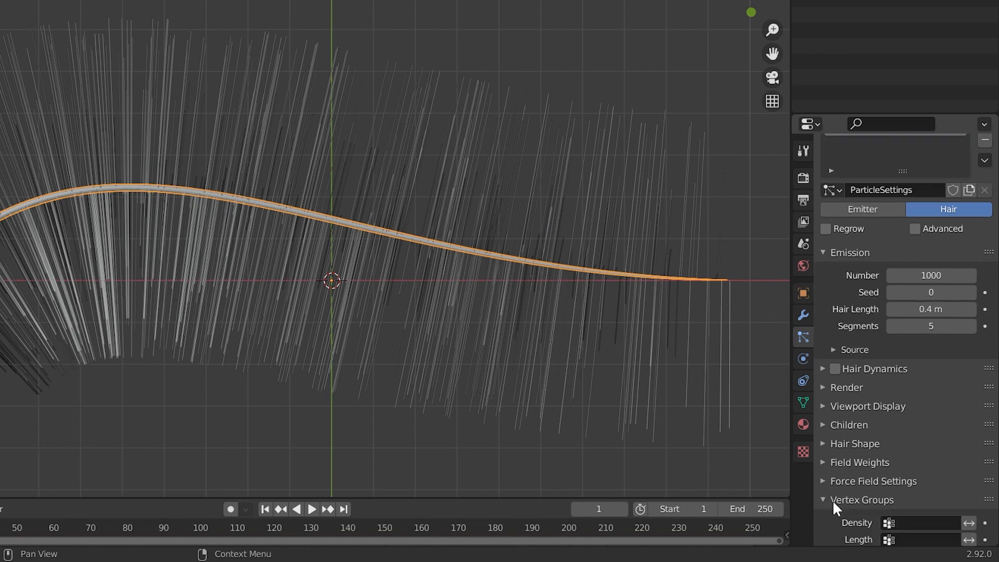
scroll(831, 498, down, 6)
click(913, 376)
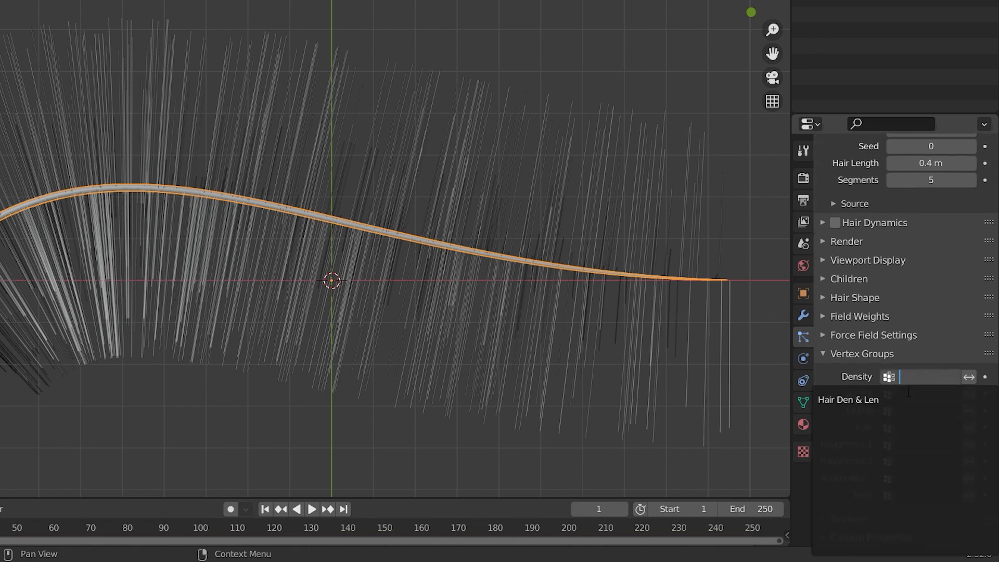
click(908, 393)
click(913, 393)
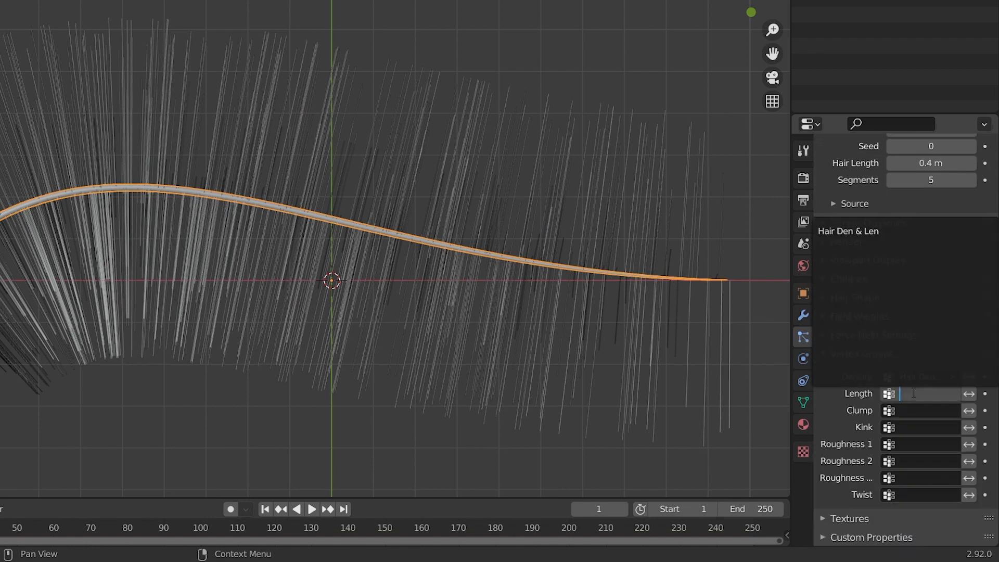
click(912, 232)
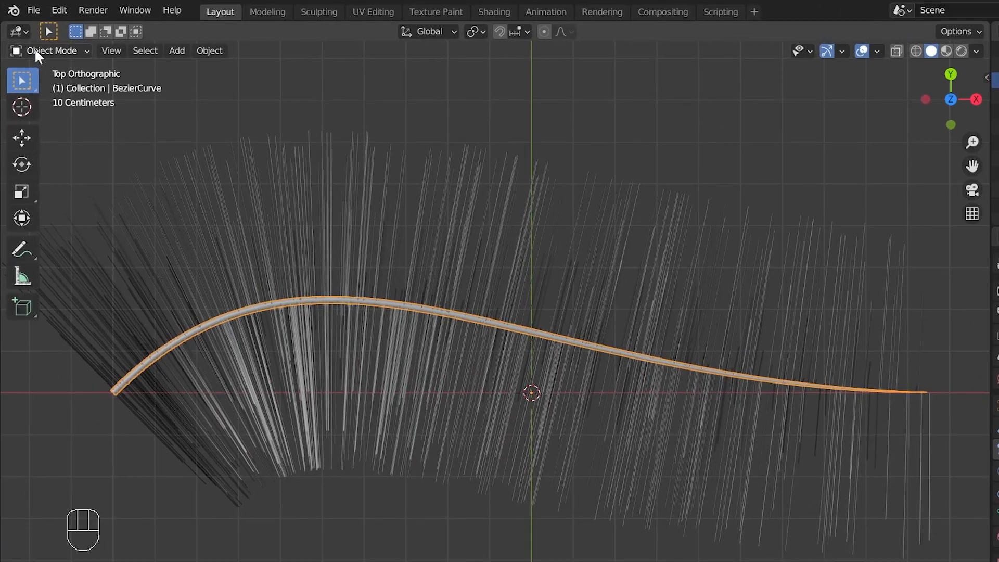
In Edit Mode, select the two opposite lengthwise edge loops running along the sides of the tube.
click(29, 39)
click(45, 86)
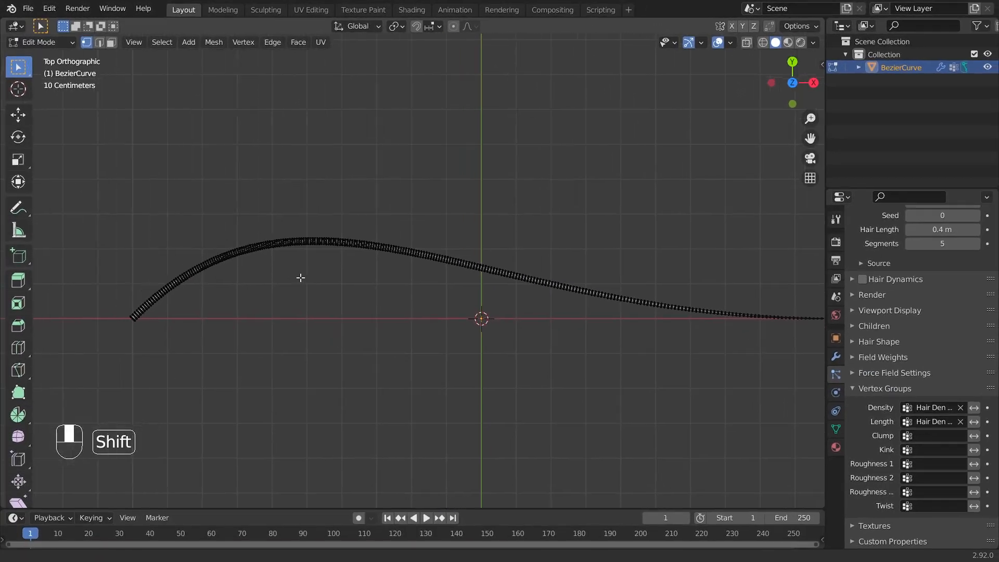
shift+middle_drag(300, 277, 478, 254)
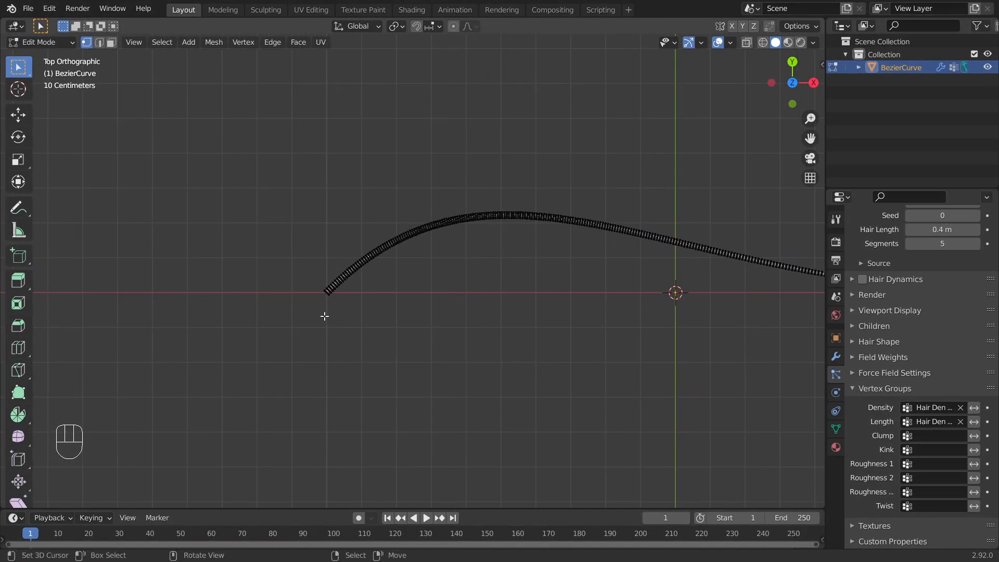
scroll(300, 304, up, 4)
scroll(220, 286, up, 2)
shift+middle_drag(218, 283, 473, 301)
scroll(453, 352, up, 3)
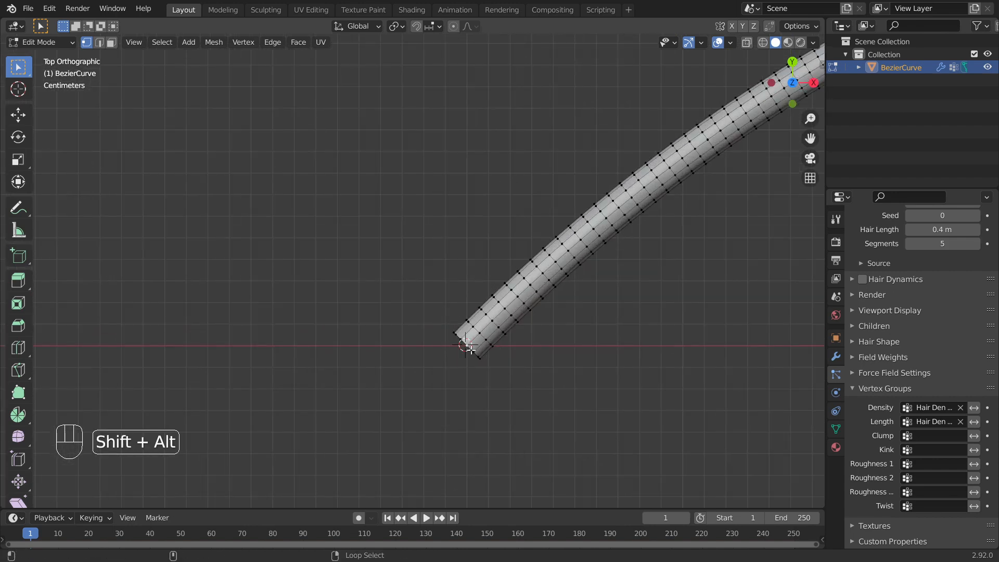
key(KP_Decimal)
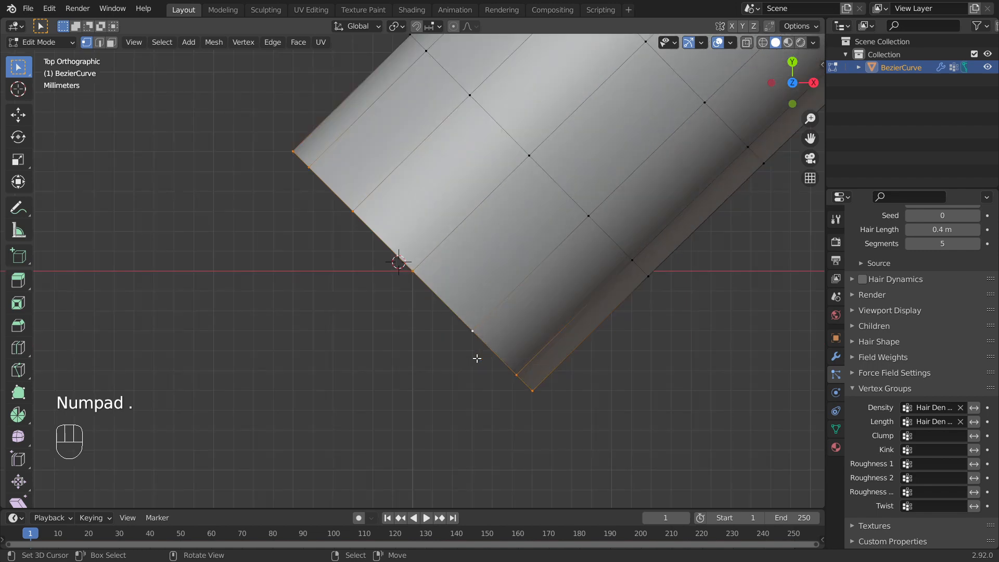
middle_drag(525, 321, 575, 236)
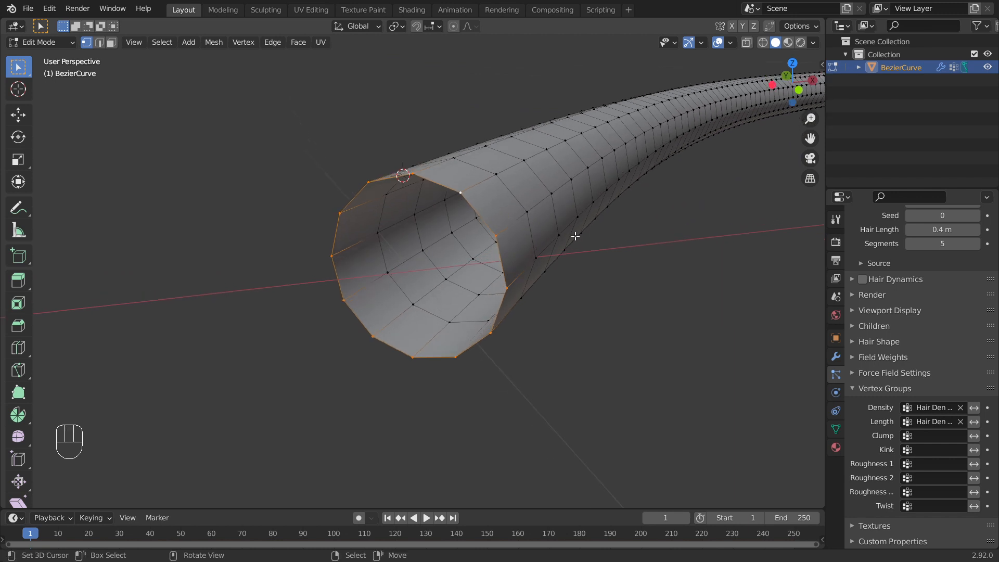
middle_drag(568, 311, 560, 308)
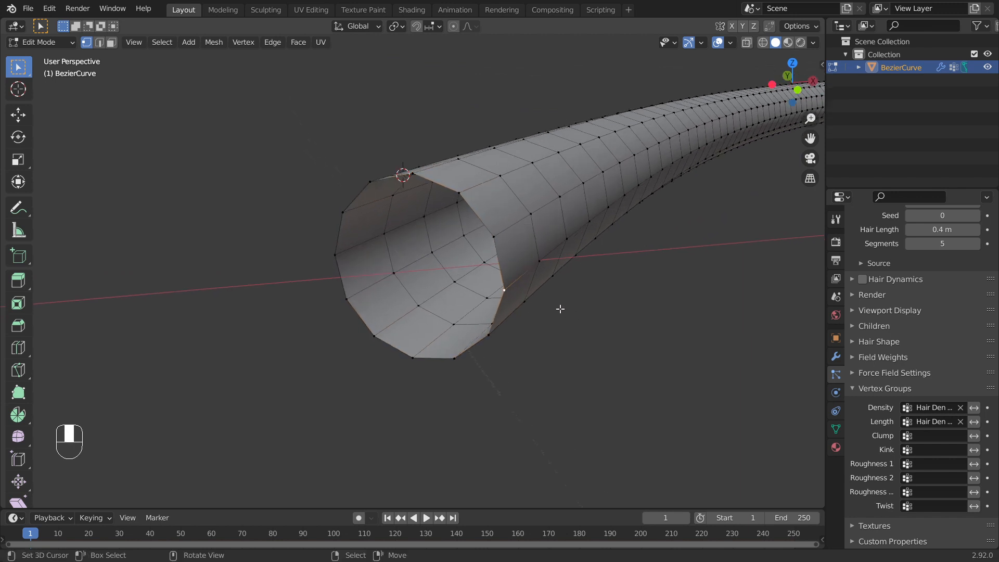
middle_drag(419, 287, 432, 283)
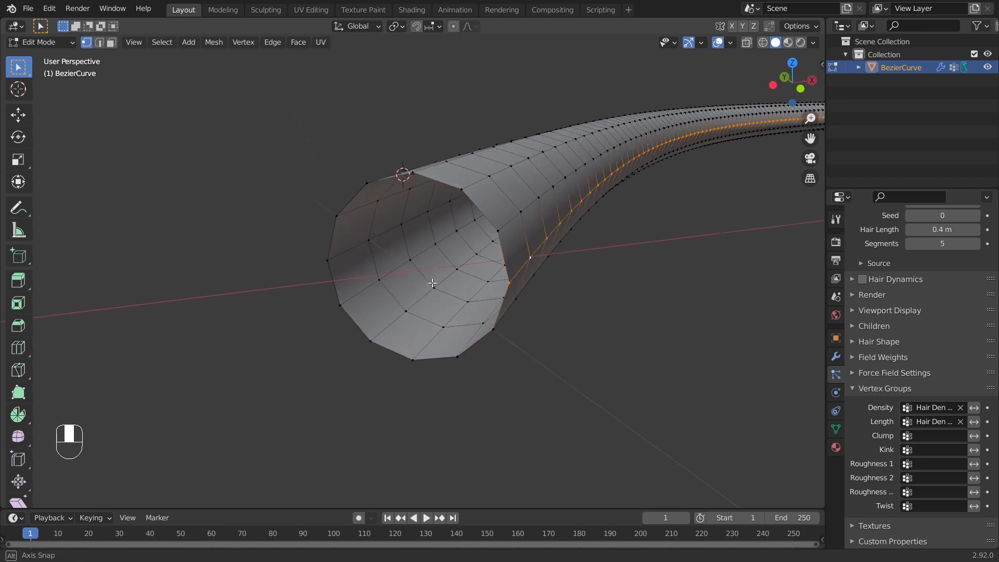
key(ctrl+z)
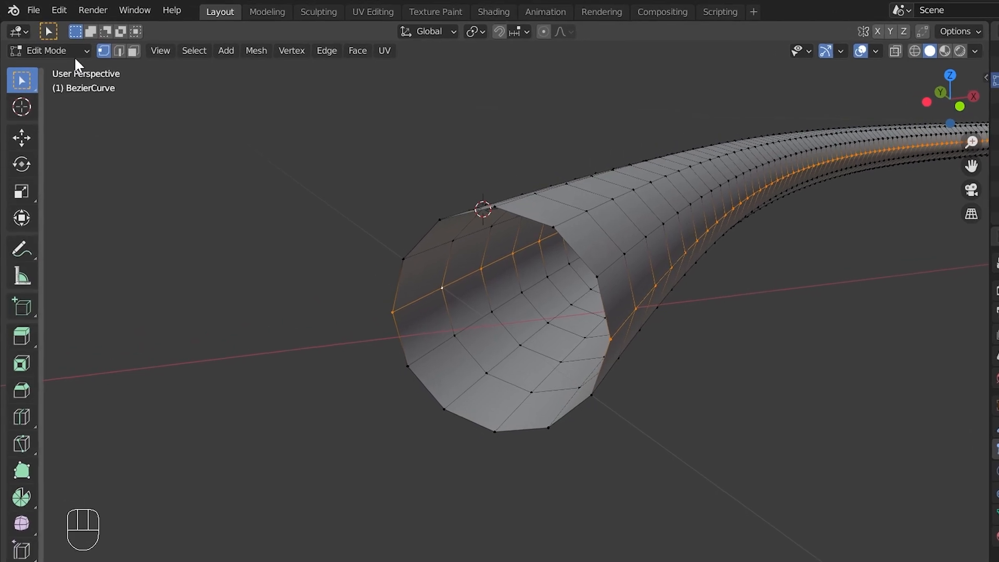
Switch the strand to Weight Paint mode and restrict painting to the selected vertices.
click(62, 45)
click(66, 136)
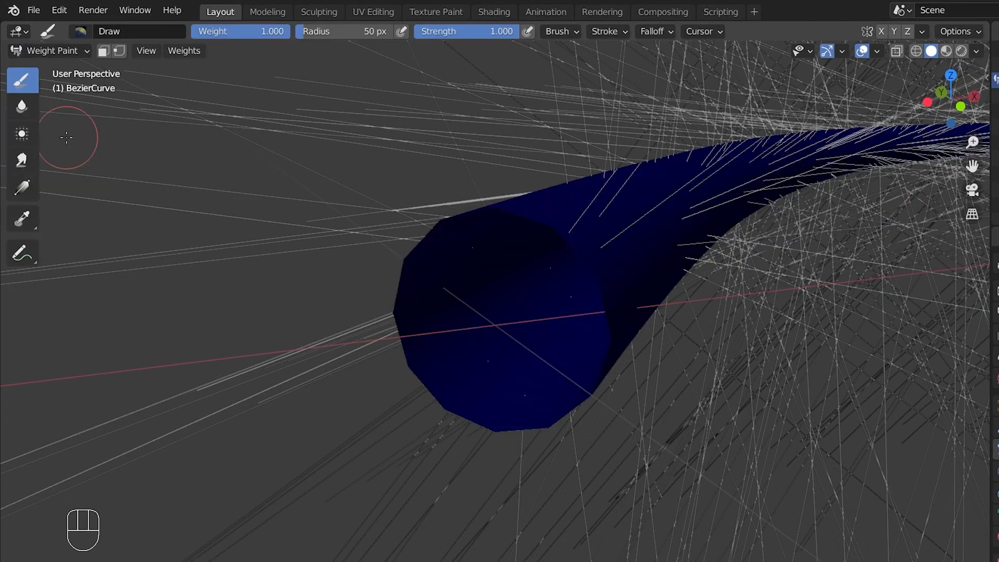
scroll(536, 256, down, 10)
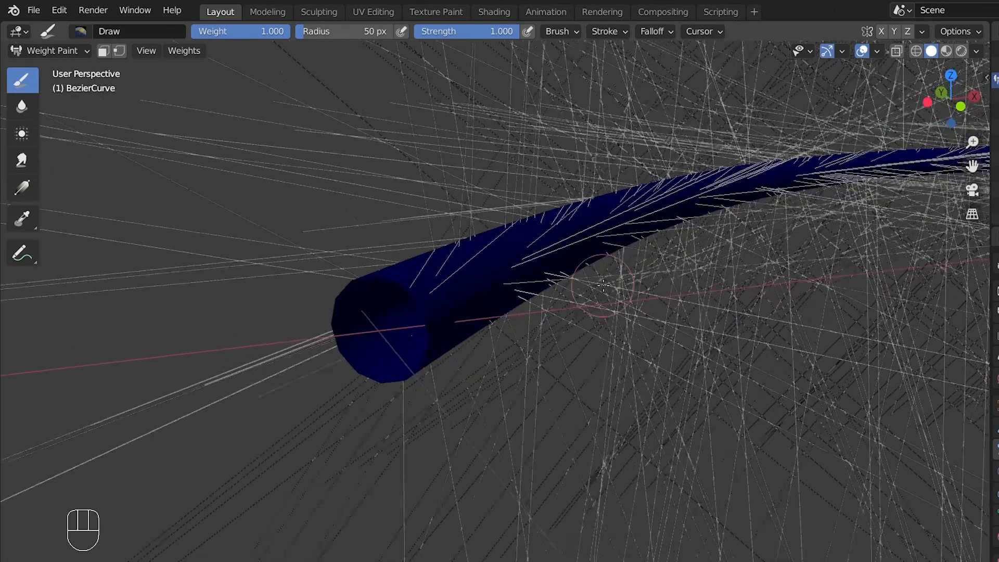
scroll(604, 286, up, 1)
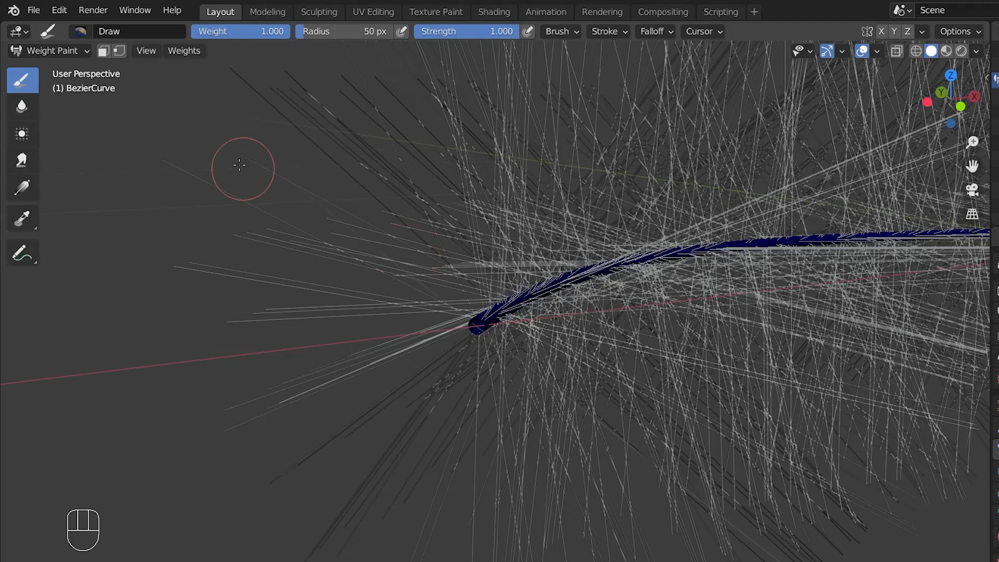
click(121, 51)
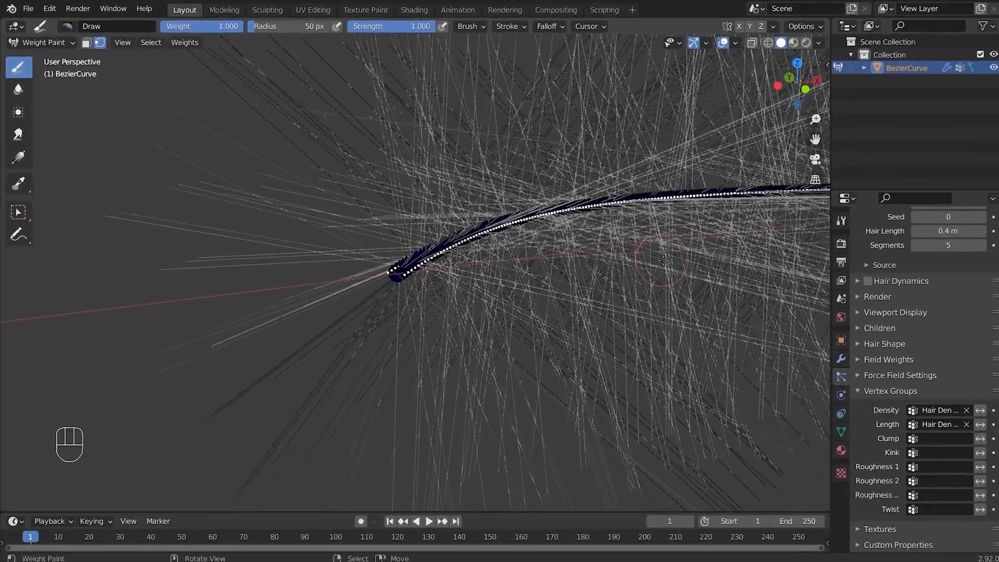
Apply Set Weight with a value of 1.000 to the selected side vertices so hair grows only there.
shift+middle_drag(663, 260, 606, 274)
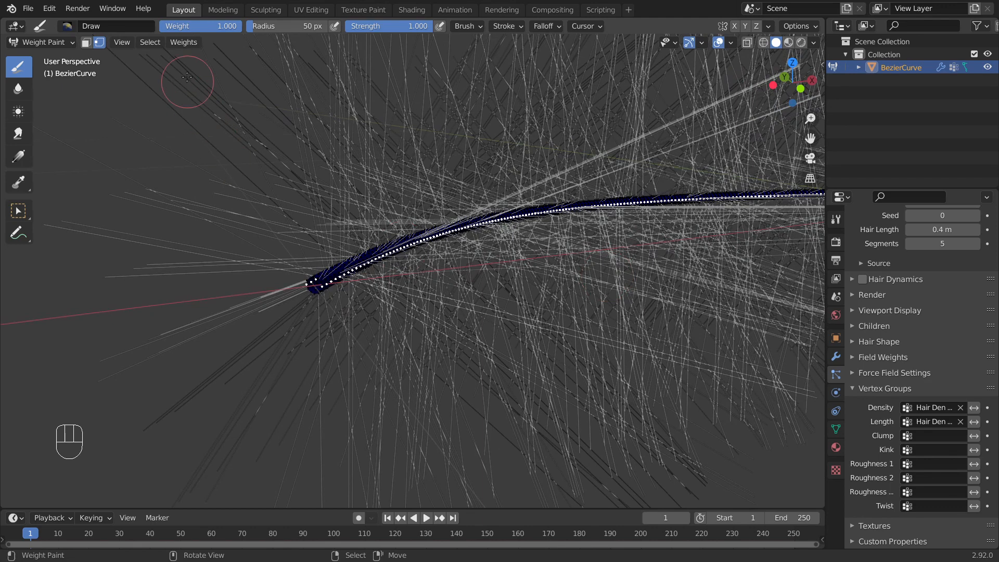
click(187, 44)
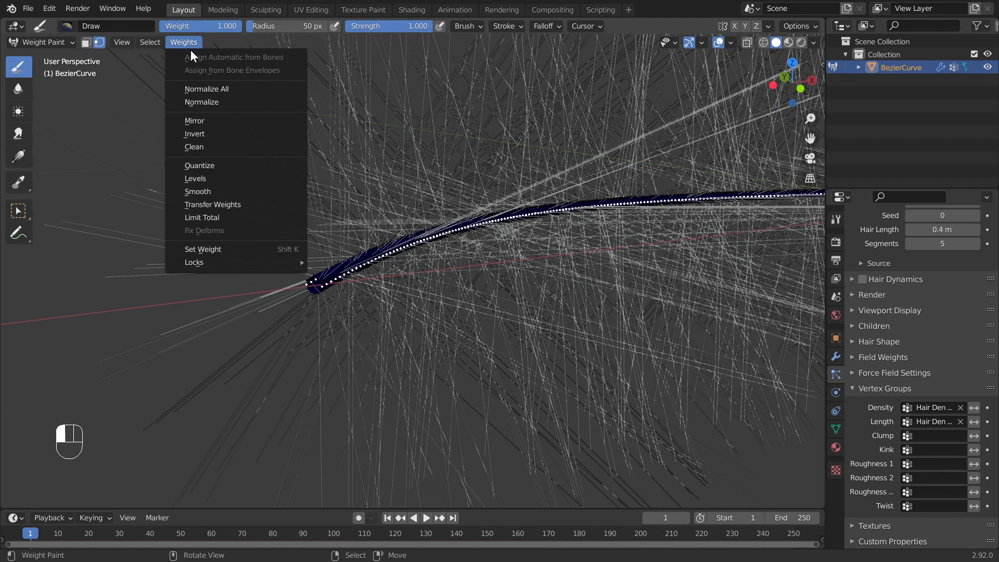
click(291, 245)
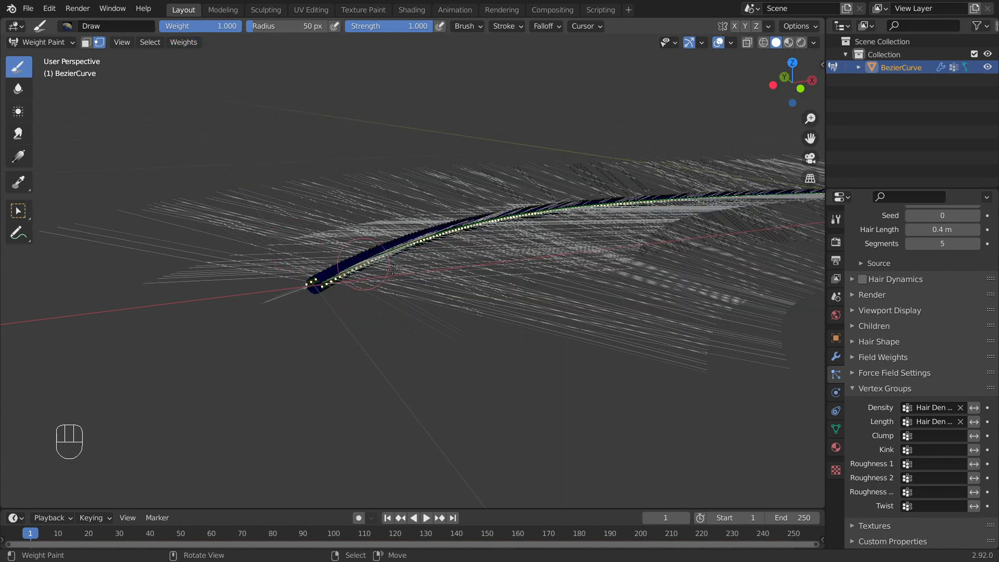
Enlarge the Draw brush radius to 212 px, with the thick end of the strand in view for weight painting.
key(KP_7)
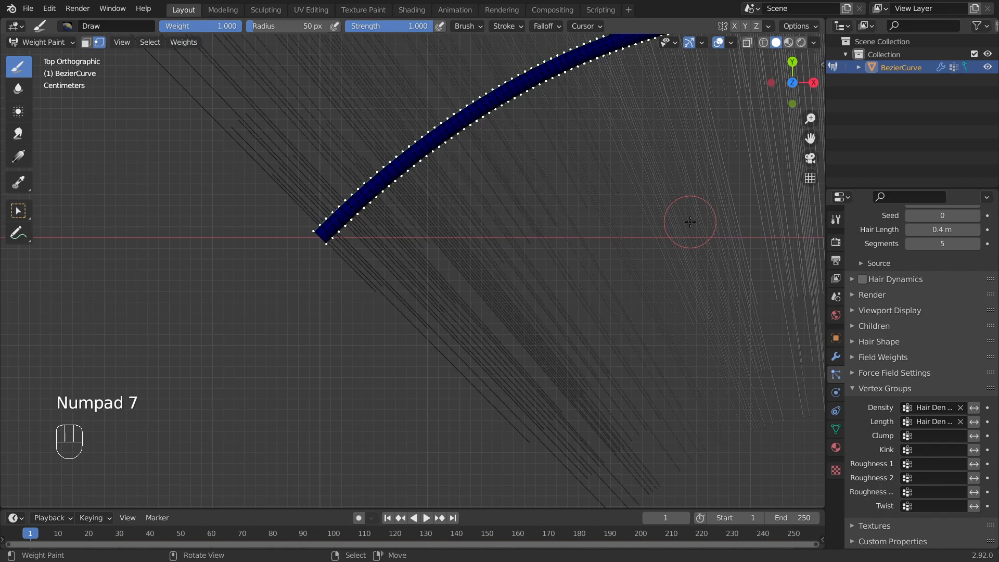
scroll(649, 158, down, 5)
shift+middle_drag(703, 191, 463, 296)
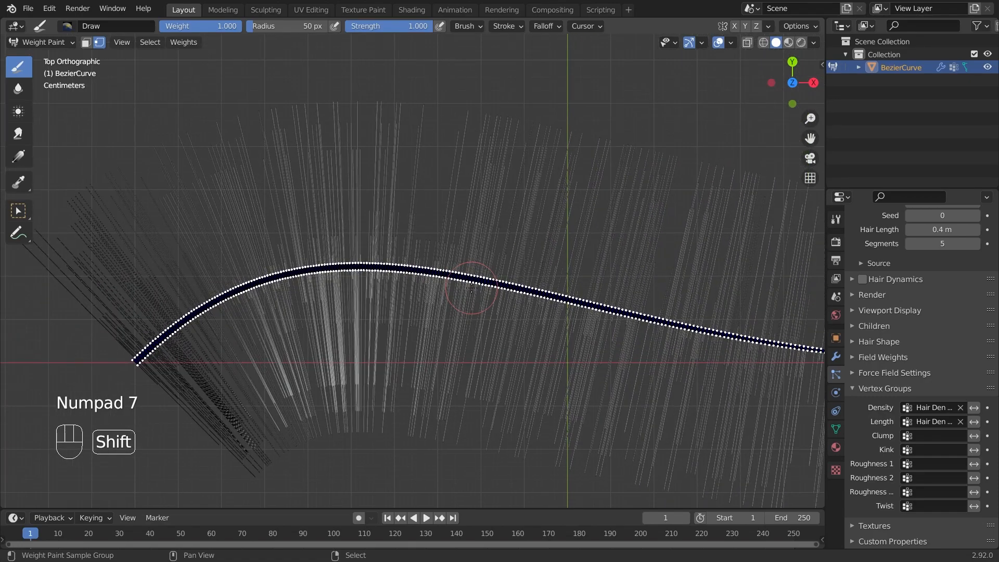
scroll(493, 294, down, 1)
shift+middle_drag(601, 302, 669, 279)
scroll(310, 313, up, 4)
shift+middle_drag(57, 307, 330, 305)
mouse_move(317, 300)
middle_down()
mouse_move(329, 231)
mouse_move(358, 315)
middle_up()
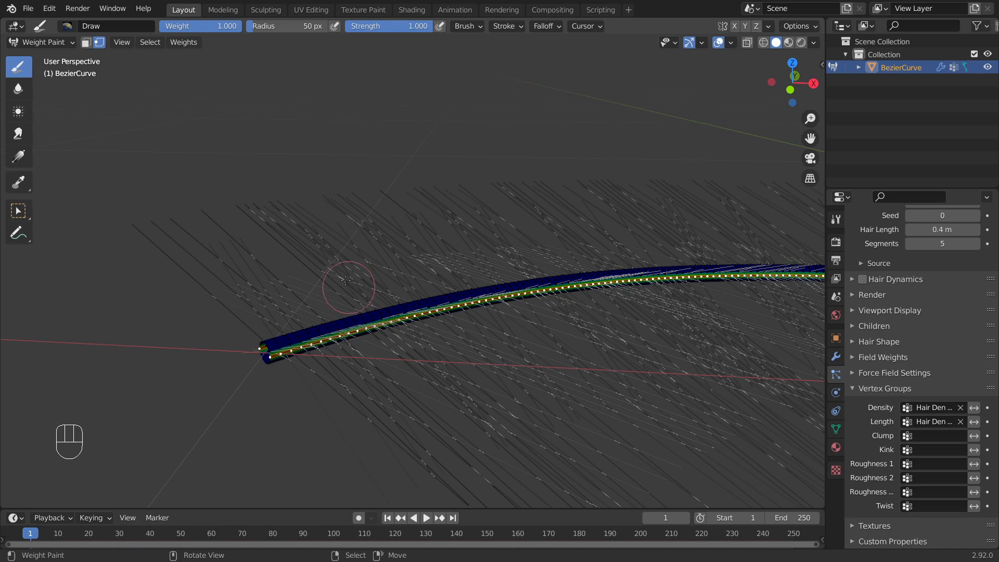
key(f)
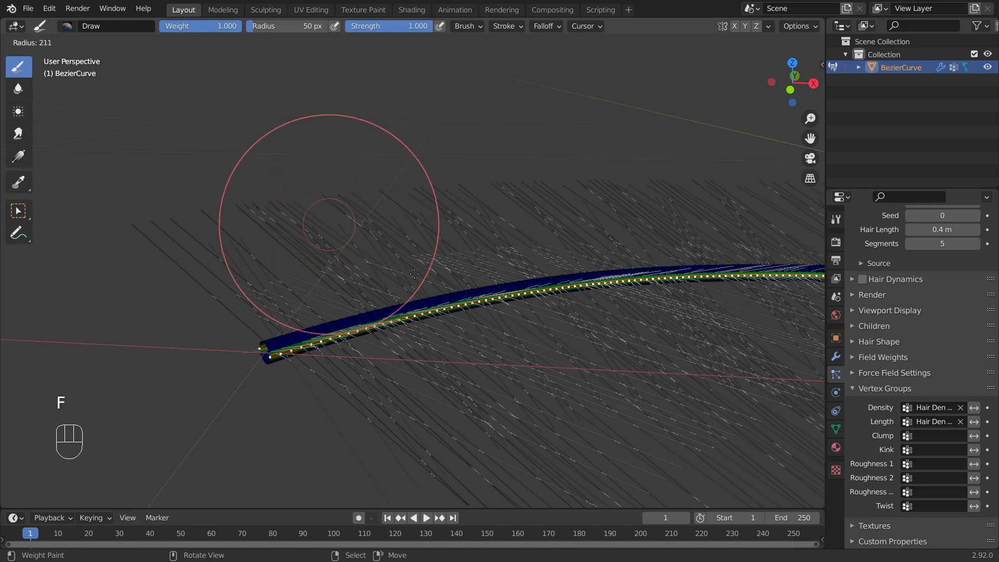
click(413, 273)
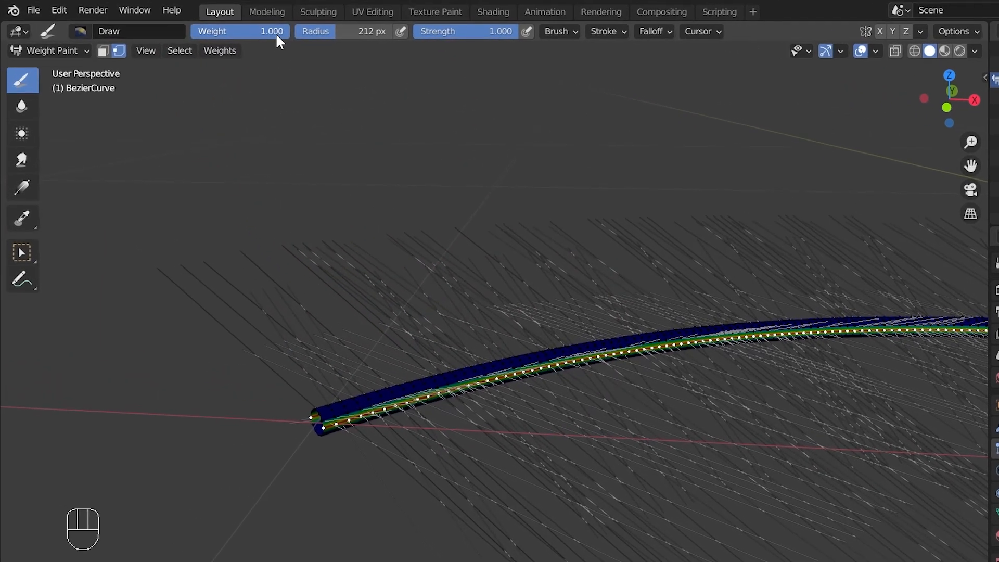
Set the Draw brush weight to 0.000 and paint over the strand's thick base end from both sides to clear hair there.
drag(275, 32, 259, 31)
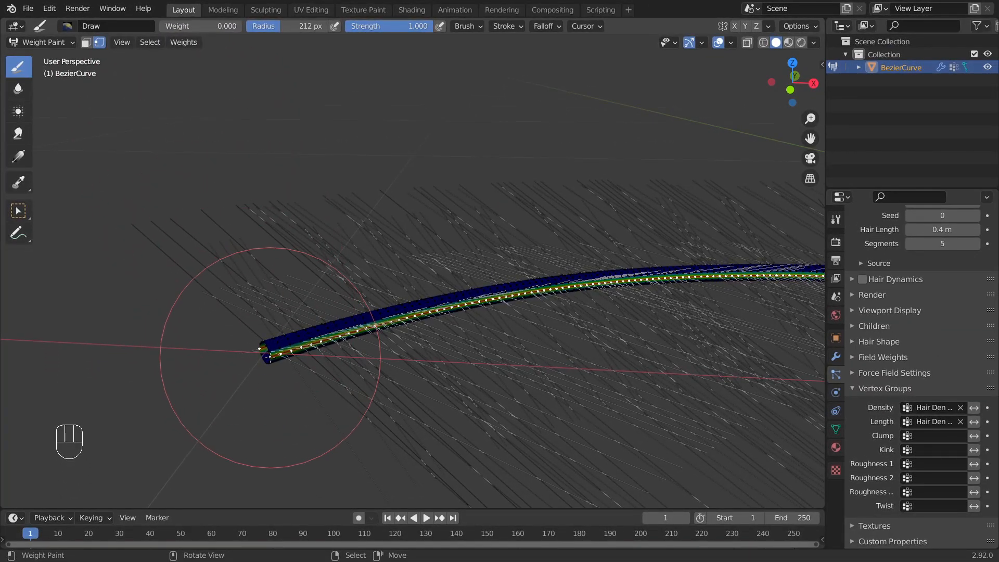
drag(270, 358, 315, 351)
mouse_move(316, 351)
middle_down()
mouse_move(542, 314)
mouse_move(499, 294)
mouse_move(358, 325)
mouse_move(513, 290)
mouse_move(489, 348)
mouse_move(447, 299)
mouse_move(648, 240)
middle_up()
scroll(406, 383, up, 5)
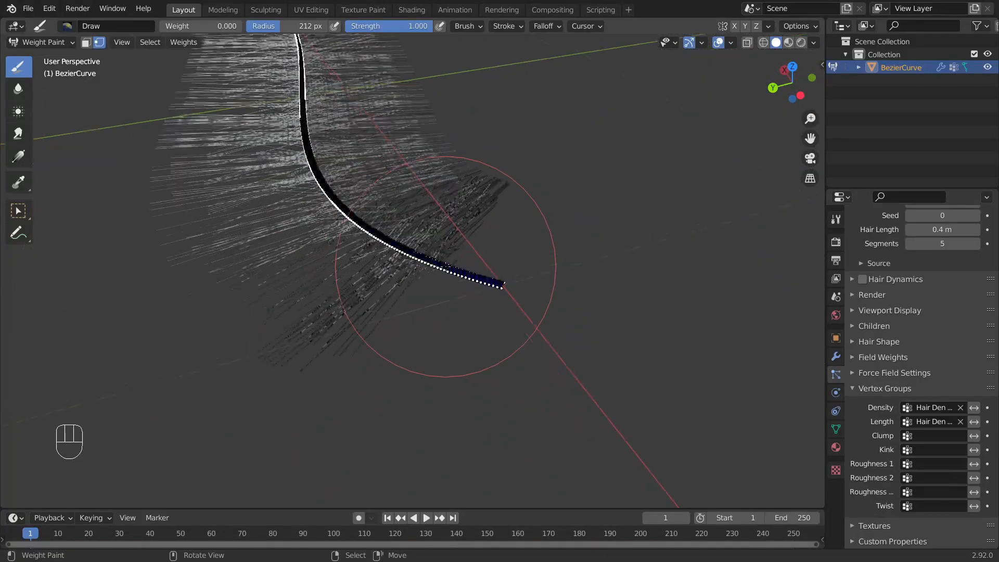
mouse_move(413, 380)
mouse_down()
mouse_move(440, 375)
mouse_move(502, 288)
mouse_up()
mouse_move(502, 288)
middle_down()
mouse_move(342, 318)
mouse_move(457, 313)
mouse_move(375, 351)
mouse_move(397, 335)
mouse_move(466, 392)
mouse_move(636, 354)
mouse_move(455, 352)
middle_up()
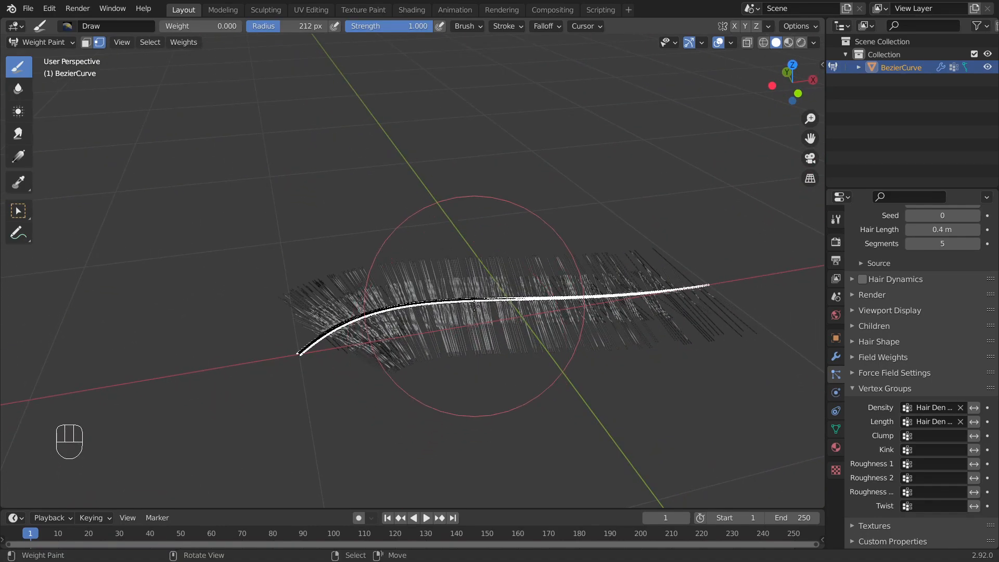
middle_drag(474, 305, 482, 336)
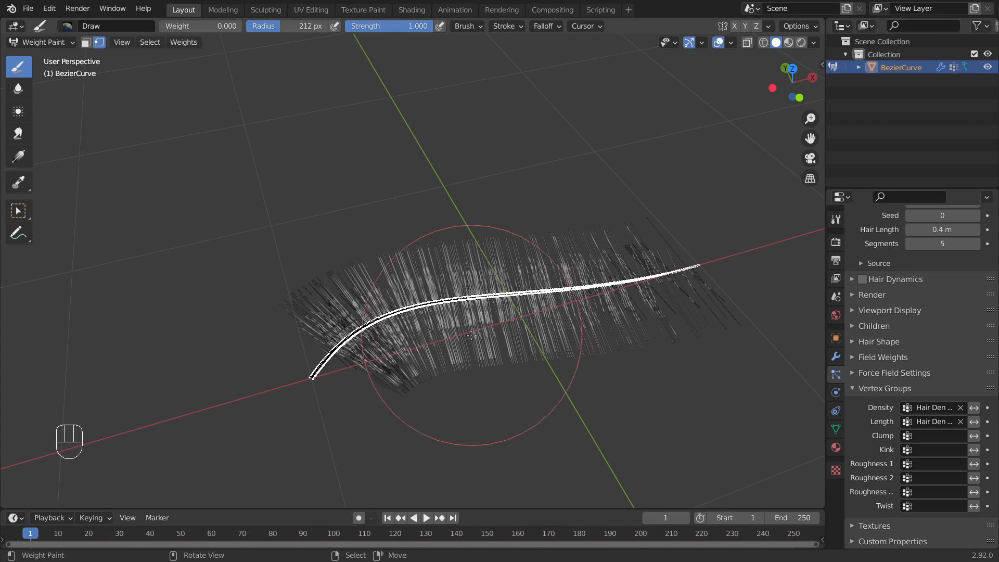
Return the strand to Object Mode and set the hair particle Number to 3000.
click(61, 42)
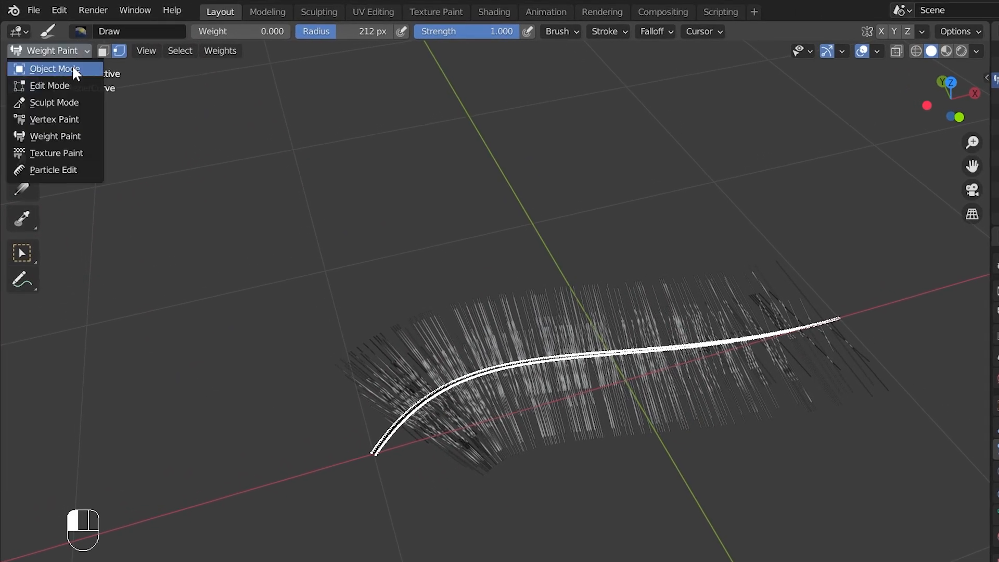
click(73, 69)
shift+middle_drag(494, 313, 458, 307)
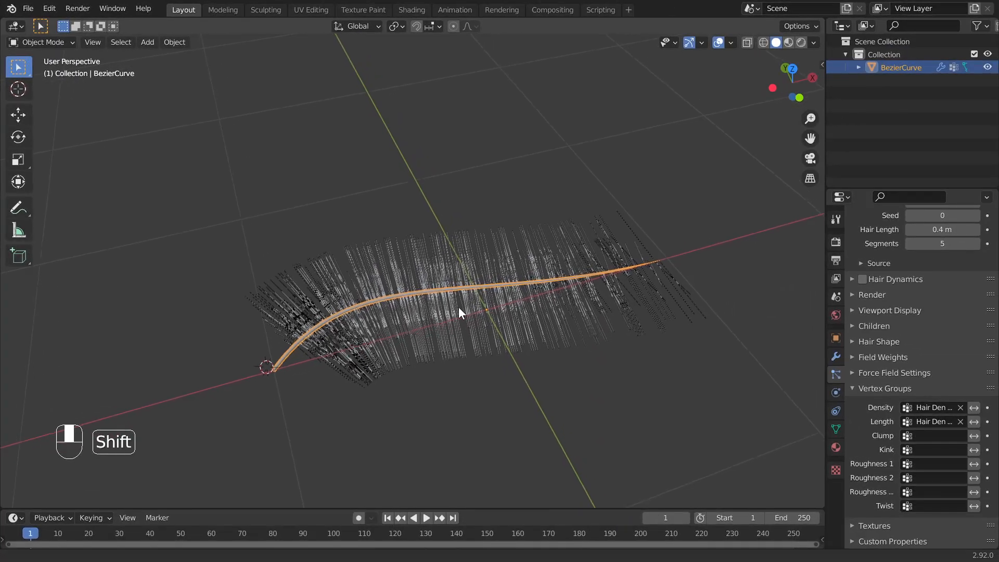
scroll(925, 364, up, 5)
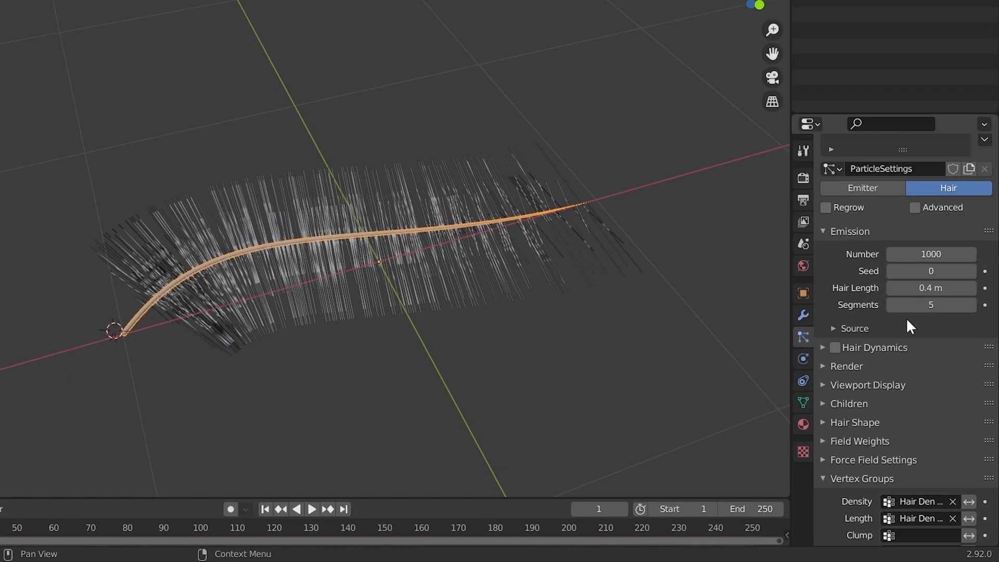
scroll(910, 320, up, 3)
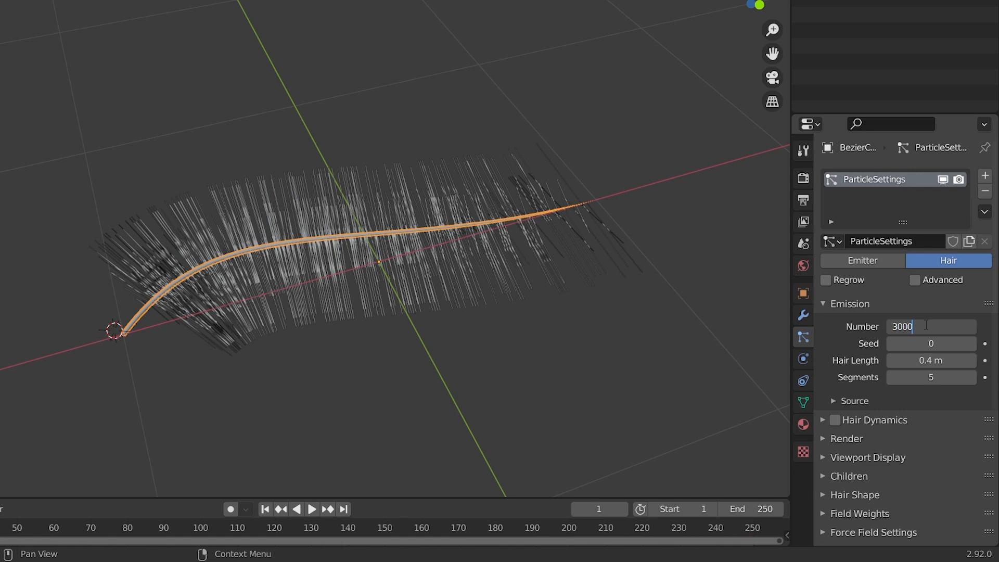
key(Return)
middle_drag(504, 217, 500, 242)
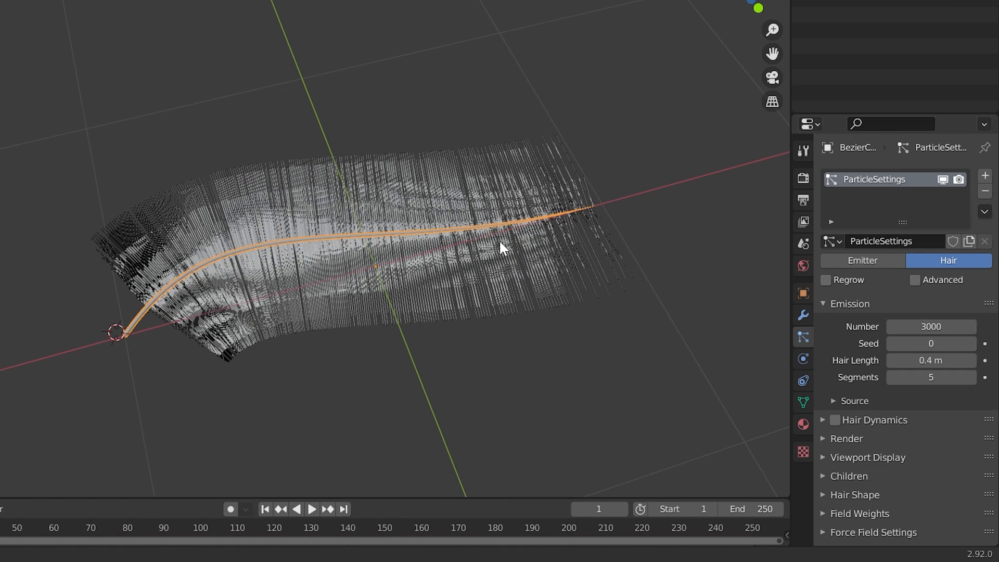
In top view, change the hair's emission source from faces to Vertices so the strands are evenly spaced.
key(KP_7)
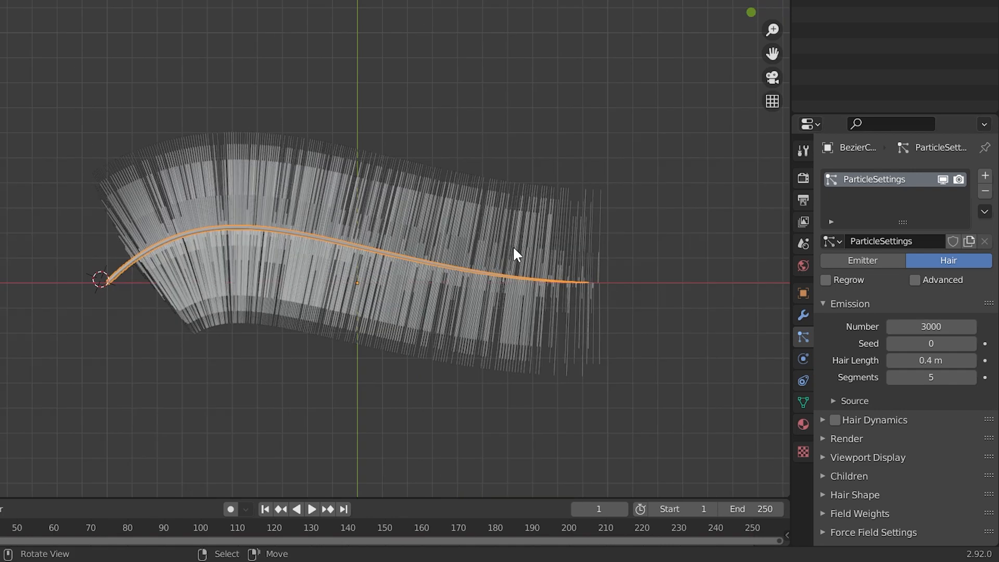
click(832, 401)
scroll(832, 395, down, 6)
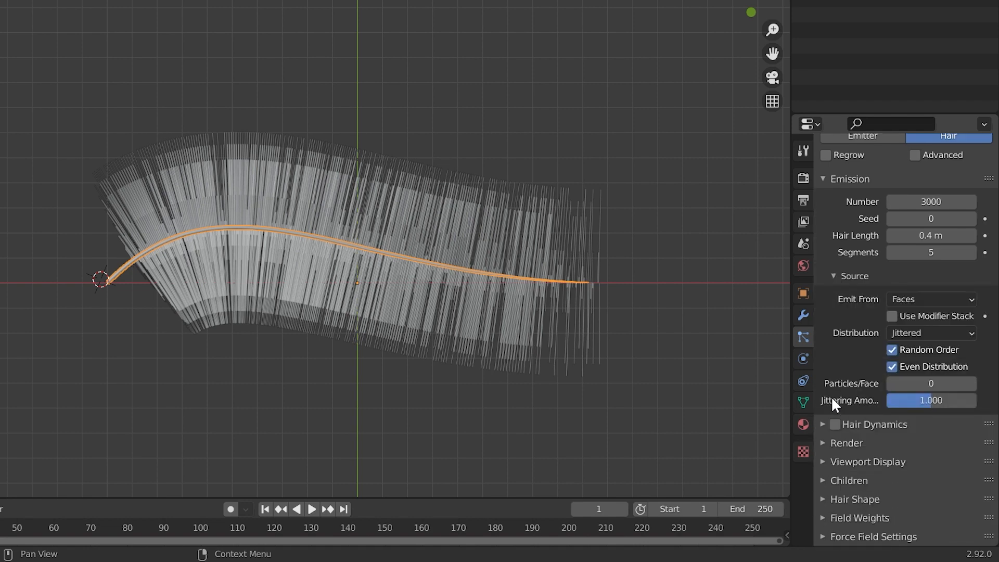
click(910, 273)
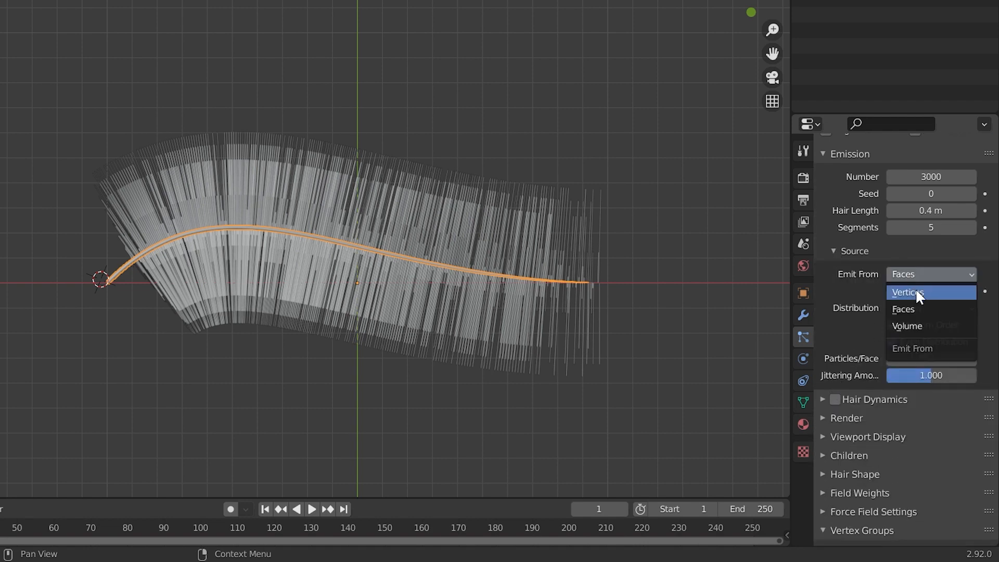
click(915, 288)
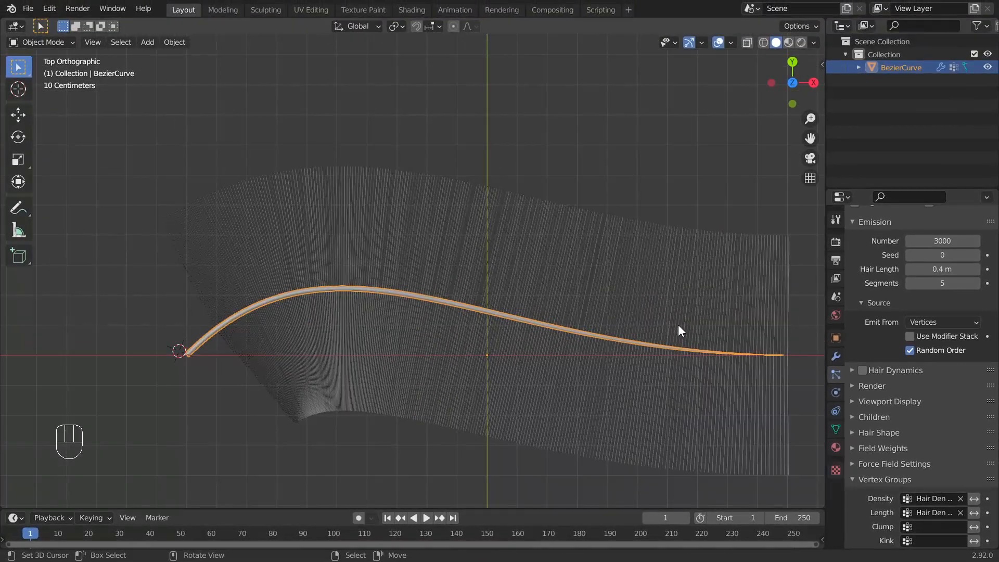
middle_drag(639, 327, 668, 244)
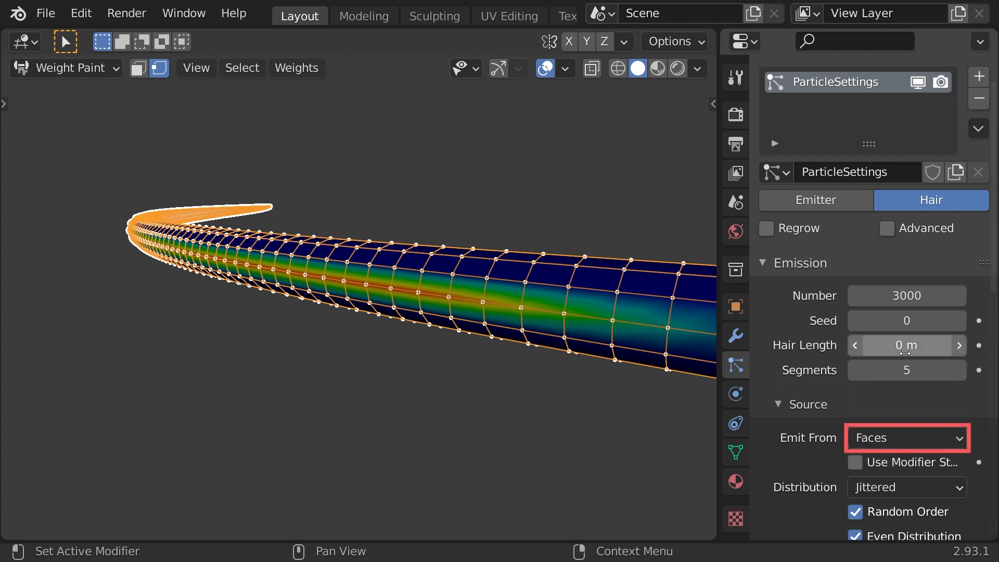
On the demonstration strand, raise the hair length to 0.106 m, set Emit From to Vertices, and readjust the hair length.
drag(907, 345, 981, 345)
click(884, 442)
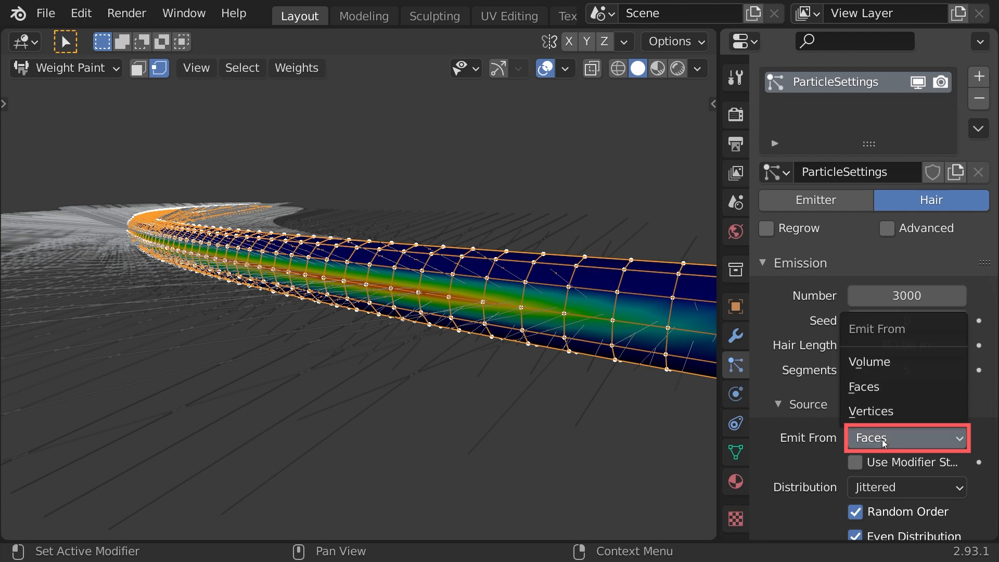
click(892, 412)
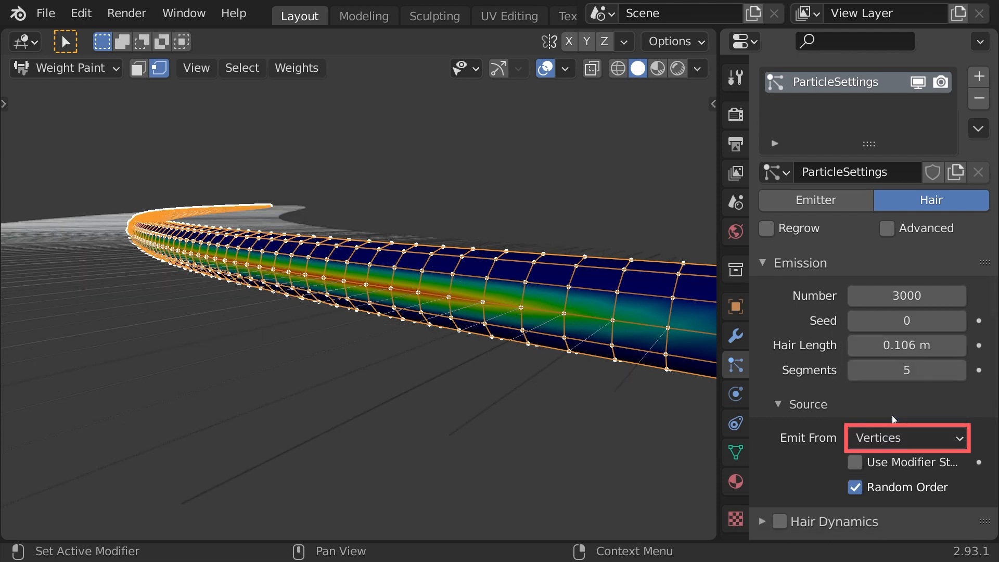
mouse_move(907, 345)
mouse_down()
mouse_move(874, 345)
mouse_move(910, 345)
mouse_move(896, 345)
mouse_up()
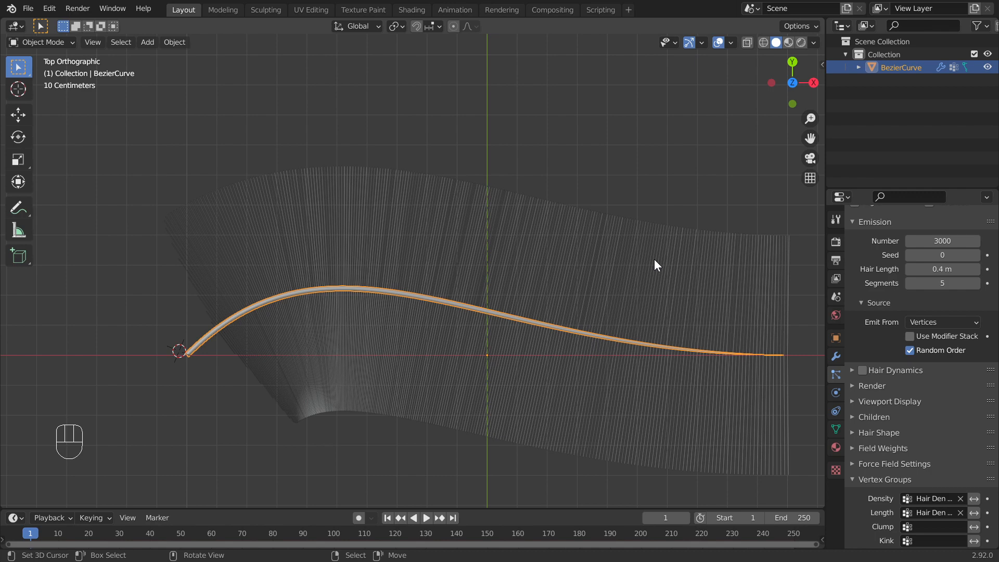
Switch the feather to Particle Edit mode and enlarge the Comb brush radius to 98 px.
click(59, 42)
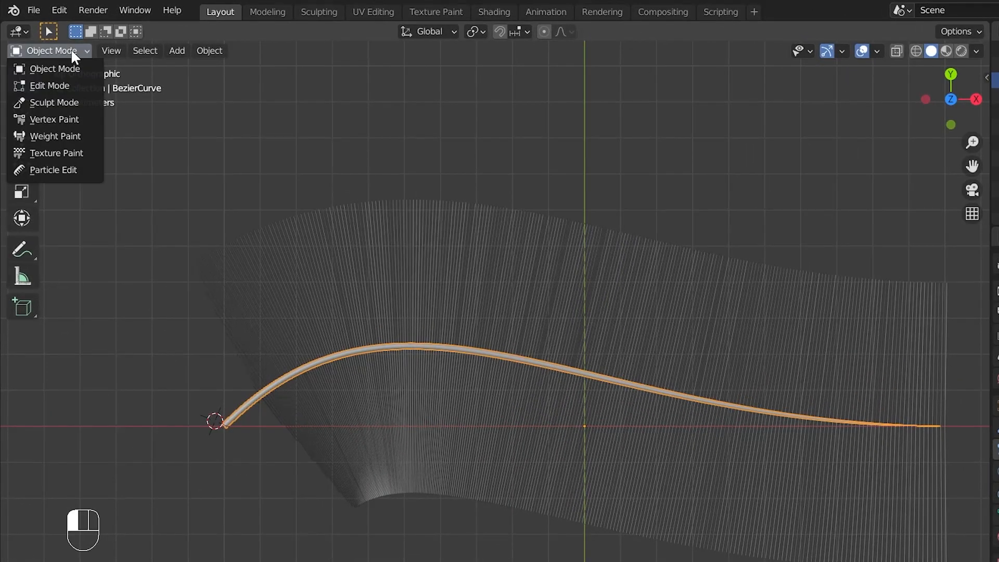
click(66, 169)
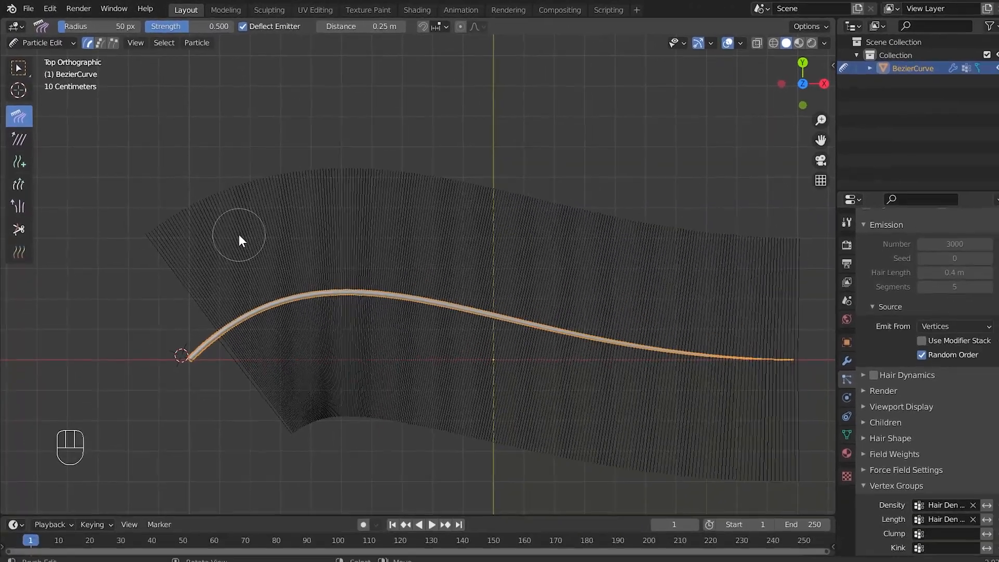
key(f)
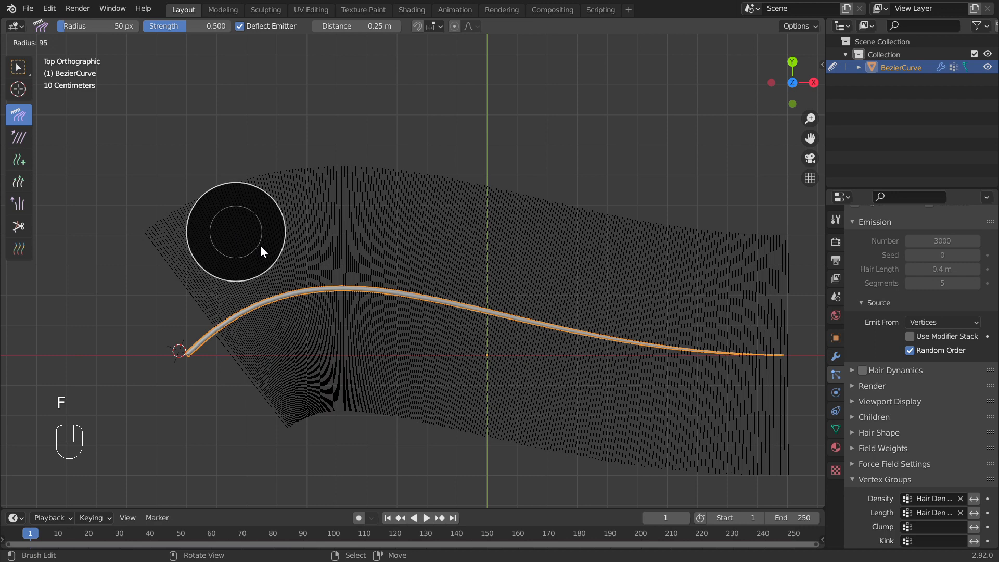
click(261, 248)
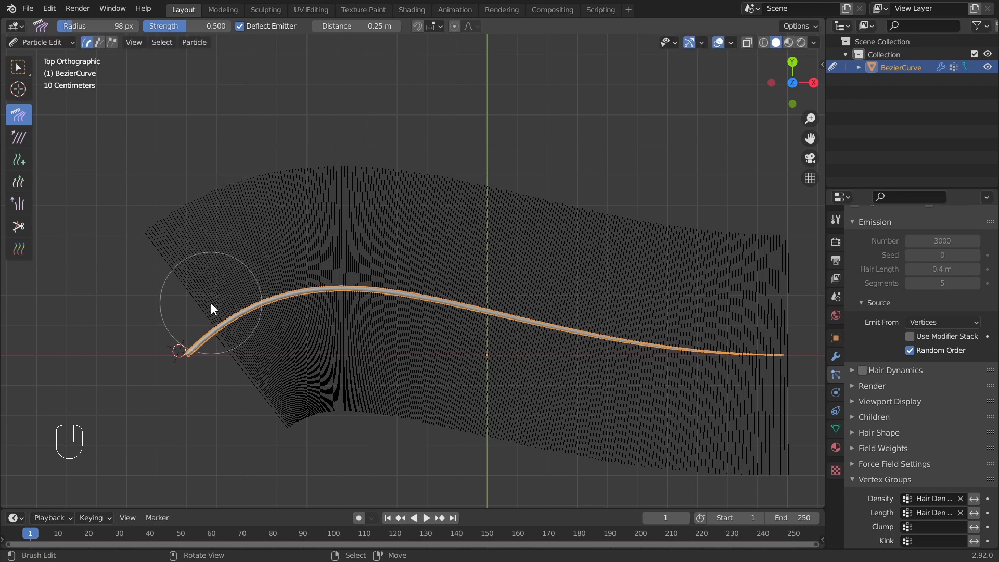
Comb the hairs on the feather's +Y side toward the thin tip, working from the base to the end.
mouse_move(211, 307)
mouse_down()
mouse_move(195, 236)
mouse_move(268, 175)
mouse_move(269, 251)
mouse_move(322, 191)
mouse_up()
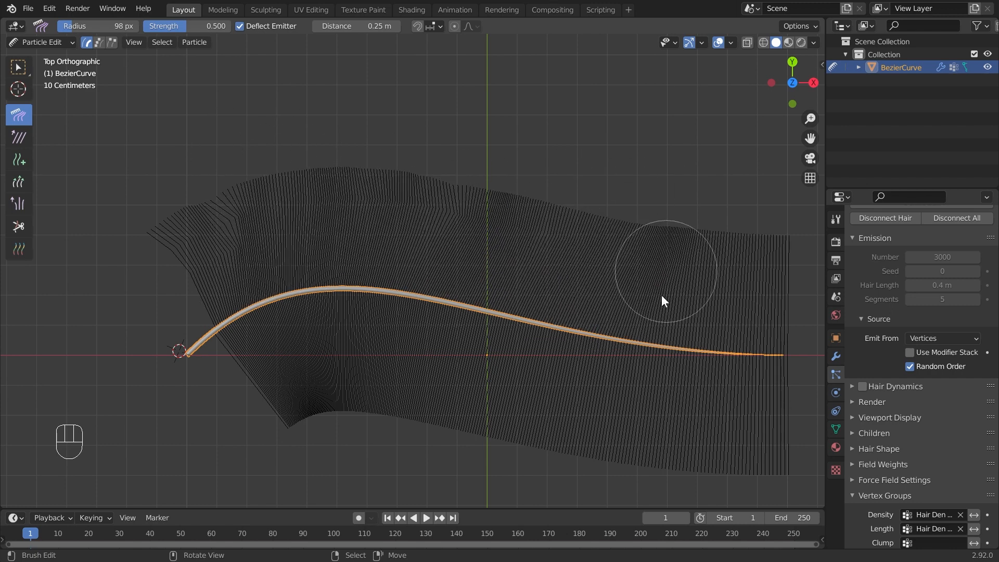
drag(664, 284, 806, 245)
shift+middle_drag(690, 243, 595, 228)
drag(566, 285, 698, 247)
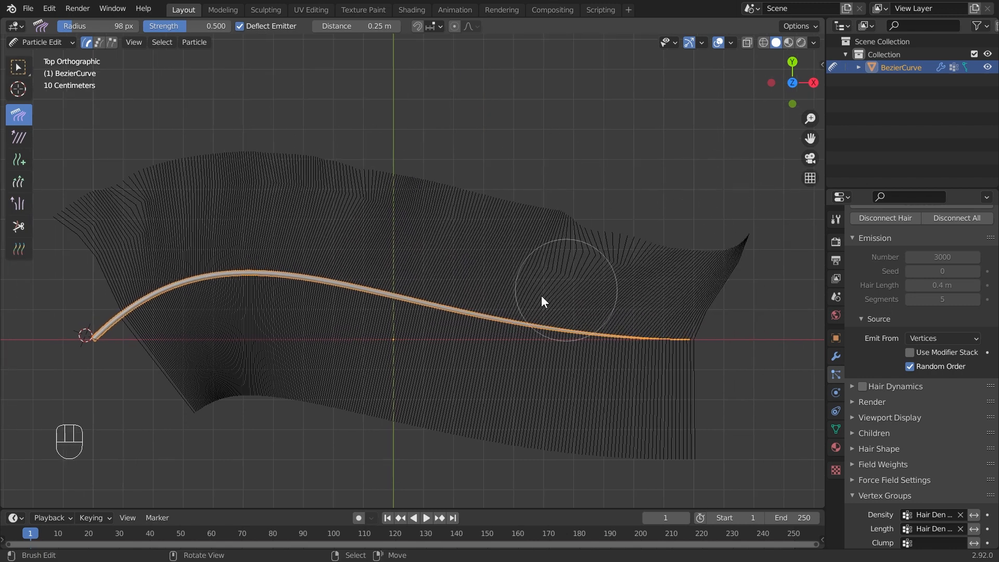
mouse_move(541, 295)
mouse_down()
mouse_move(464, 232)
mouse_move(416, 166)
mouse_move(259, 195)
mouse_move(164, 242)
mouse_move(168, 227)
mouse_move(130, 223)
mouse_move(207, 266)
mouse_move(321, 232)
mouse_move(468, 276)
mouse_move(661, 277)
mouse_move(659, 368)
mouse_move(783, 350)
mouse_up()
drag(744, 281, 780, 312)
Comb the hairs on the feather's -Y side toward the tip along its middle and outer end.
shift+middle_drag(742, 321, 653, 303)
mouse_move(635, 306)
mouse_down()
mouse_move(729, 317)
mouse_move(664, 289)
mouse_move(716, 325)
mouse_move(555, 375)
mouse_move(508, 335)
mouse_move(568, 405)
mouse_up()
middle_drag(568, 405, 535, 248)
middle_drag(516, 388, 560, 429)
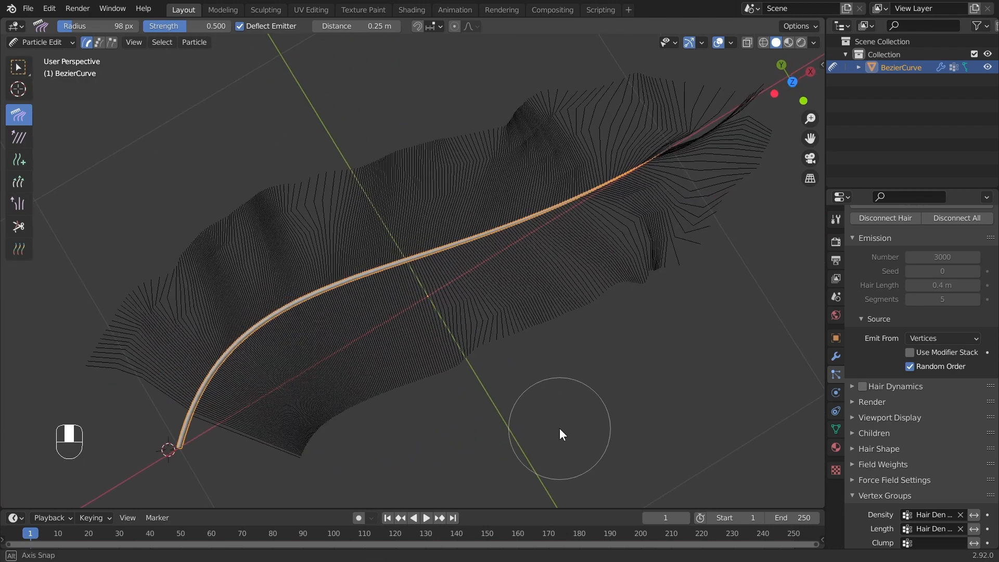
drag(430, 243, 498, 332)
mouse_move(533, 249)
mouse_down()
mouse_move(626, 308)
mouse_move(687, 229)
mouse_move(519, 286)
mouse_move(646, 245)
mouse_up()
Comb the -Y side hairs between the base and the middle of the shaft toward the tip.
mouse_move(646, 245)
shift+middle_down()
mouse_move(504, 233)
mouse_move(620, 190)
shift+middle_up()
drag(316, 396, 484, 341)
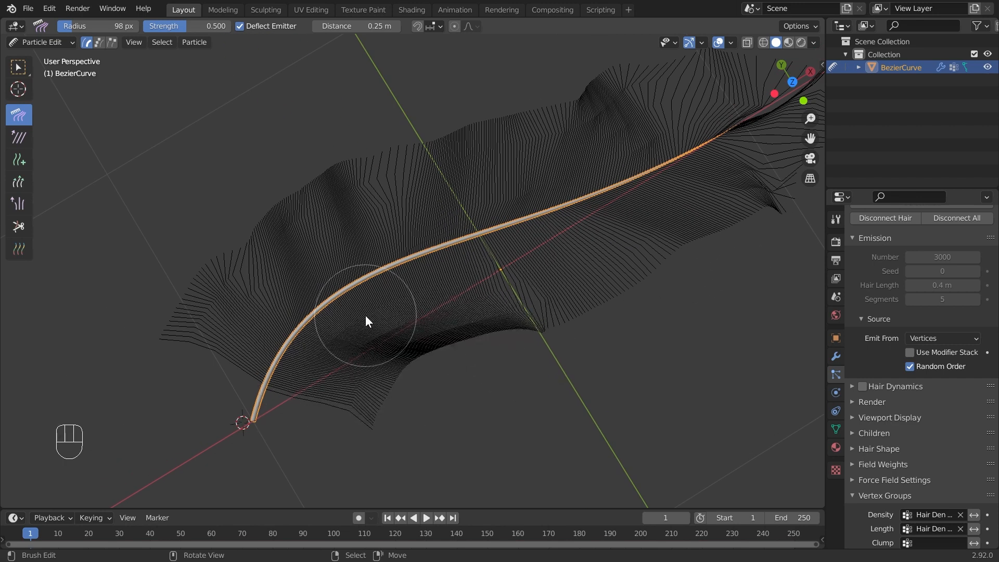
drag(366, 315, 606, 291)
drag(523, 277, 669, 292)
mouse_move(575, 232)
mouse_down()
mouse_move(675, 240)
mouse_move(522, 333)
mouse_move(470, 286)
mouse_move(561, 304)
mouse_move(545, 267)
mouse_up()
shift+middle_drag(626, 212, 547, 285)
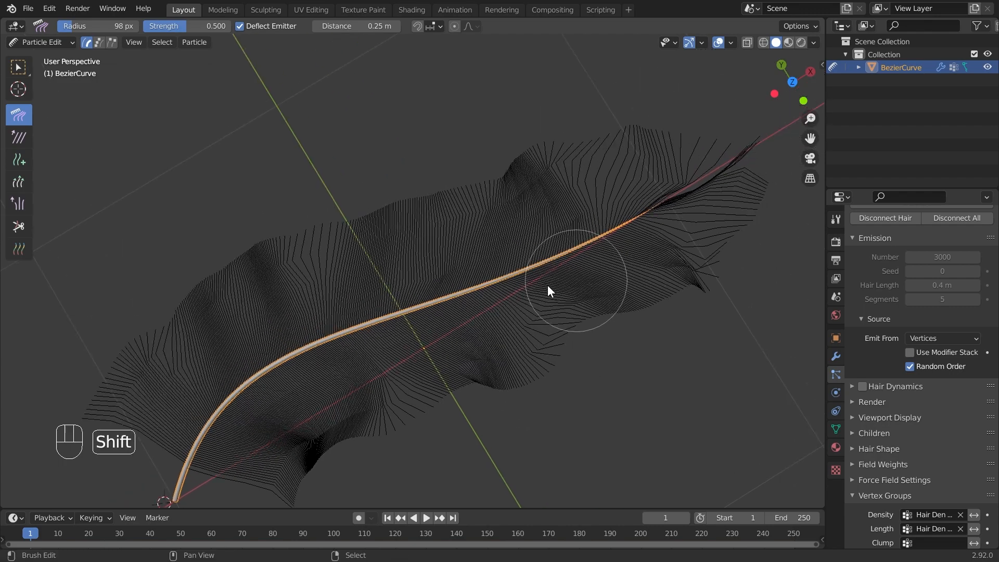
drag(519, 367, 641, 325)
Comb the hairs around the tip forward and outward on both sides of the shaft to fan them out.
middle_drag(619, 274, 669, 270)
mouse_move(582, 243)
shift+middle_down()
mouse_move(570, 314)
mouse_move(547, 313)
mouse_move(587, 263)
mouse_move(520, 229)
shift+middle_up()
mouse_move(449, 279)
mouse_down()
mouse_move(481, 341)
mouse_move(432, 142)
mouse_move(521, 192)
mouse_move(597, 82)
mouse_up()
shift+middle_drag(596, 82, 616, 156)
drag(477, 187, 455, 123)
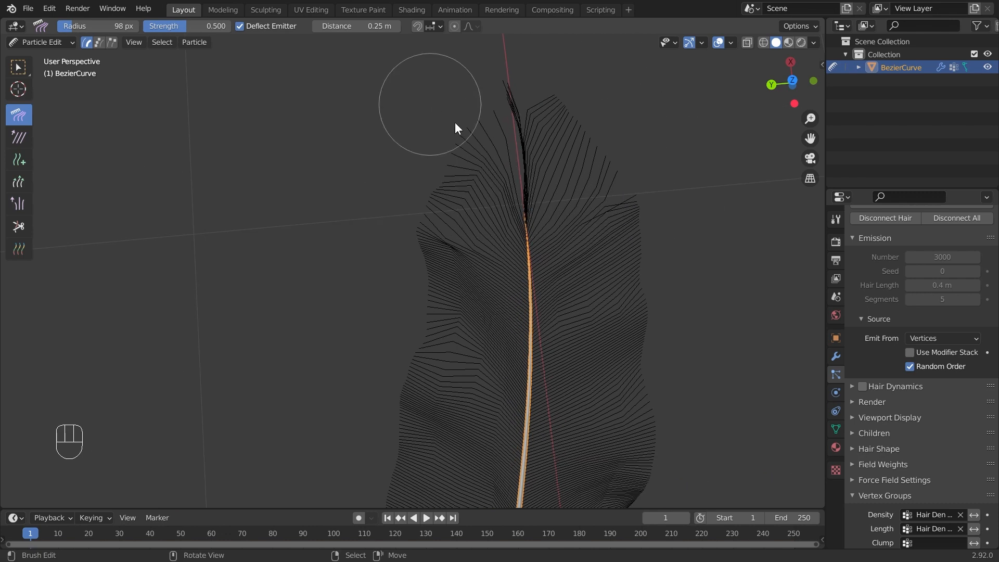
drag(513, 156, 539, 117)
drag(562, 167, 606, 112)
mouse_move(517, 164)
mouse_down()
mouse_move(537, 132)
mouse_move(604, 118)
mouse_move(488, 150)
mouse_move(557, 170)
mouse_move(466, 157)
mouse_move(461, 147)
mouse_up()
drag(542, 173, 605, 119)
Comb the +Y side hairs just behind the tip outward and slightly forward to smooth out the clumps.
shift+middle_drag(584, 220, 608, 114)
shift+middle_drag(519, 276, 513, 223)
drag(511, 219, 452, 172)
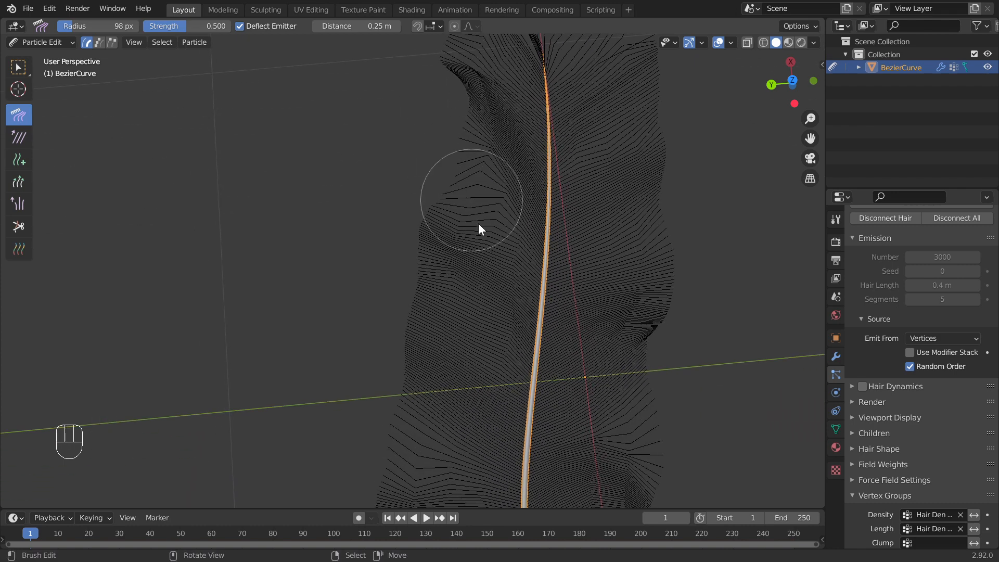
drag(480, 225, 360, 209)
drag(470, 127, 348, 76)
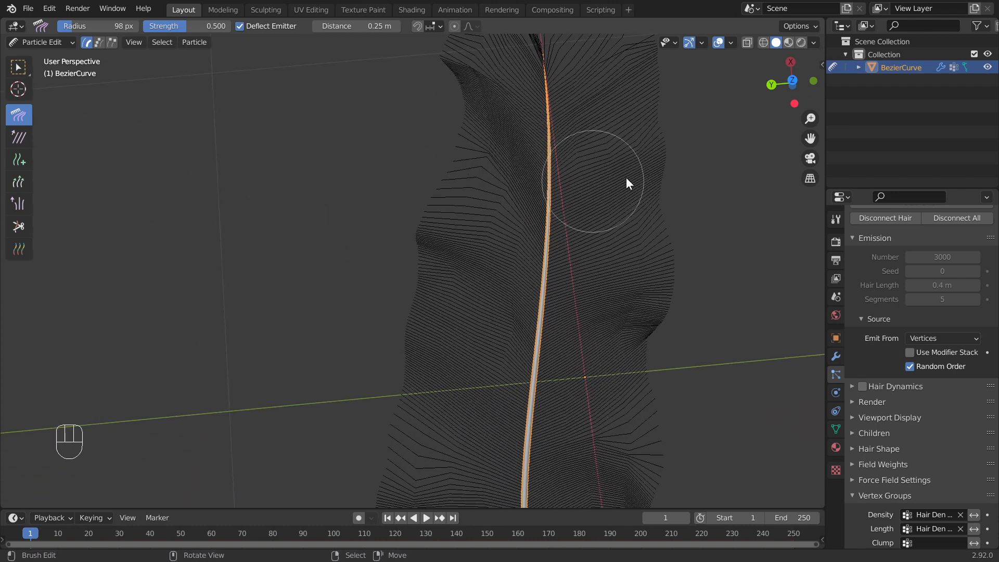
Comb the -Y side hairs just behind the tip outward from the shaft.
mouse_move(625, 177)
mouse_down()
mouse_move(639, 190)
mouse_move(645, 115)
mouse_move(694, 138)
mouse_up()
drag(606, 121, 692, 93)
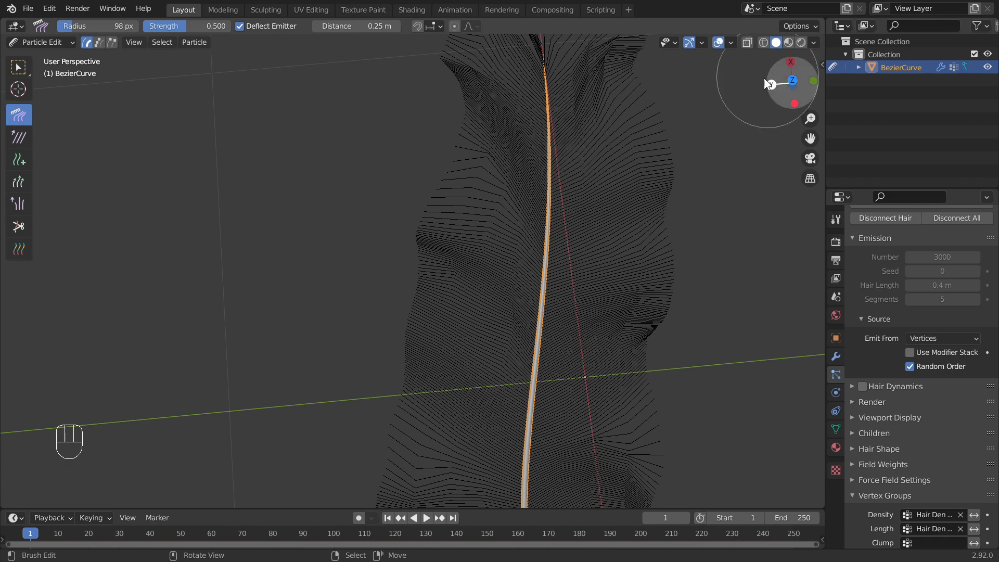
shift+middle_drag(650, 137, 641, 249)
mouse_move(582, 177)
mouse_down()
mouse_move(644, 137)
mouse_move(655, 216)
mouse_up()
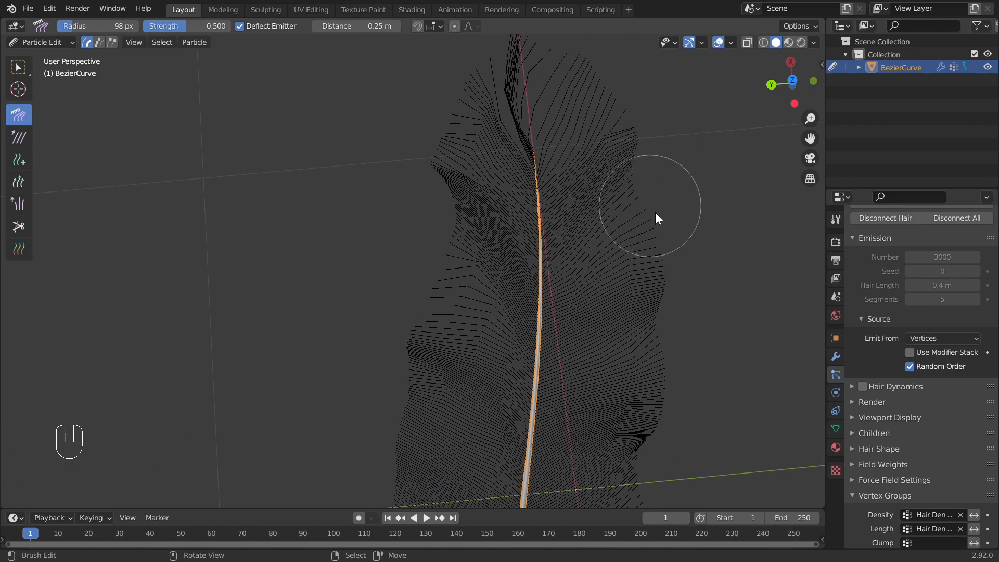
mouse_move(656, 216)
shift+middle_down()
mouse_move(642, 118)
mouse_move(622, 179)
shift+middle_up()
Comb the -Y side hairs at mid-length back and forth, finishing with outward strokes angled toward the tip.
drag(614, 202, 626, 101)
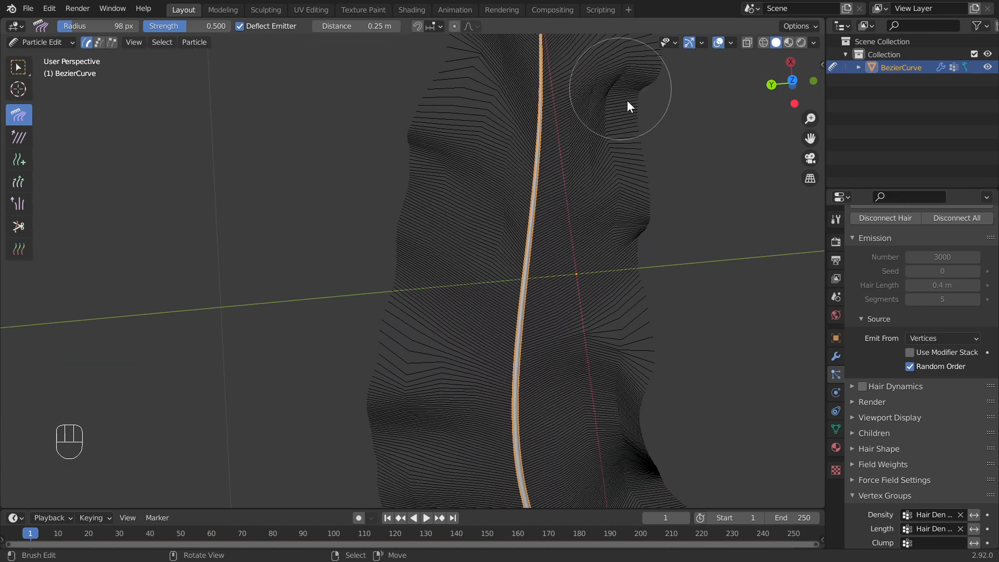
drag(622, 167, 671, 242)
mouse_move(632, 195)
mouse_down()
mouse_move(662, 277)
mouse_move(632, 283)
mouse_up()
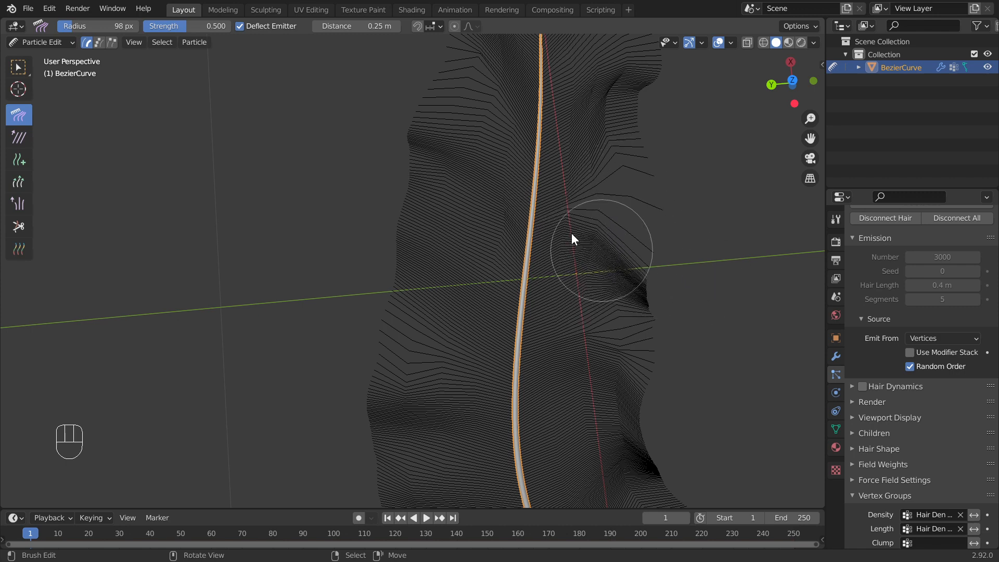
drag(564, 211, 700, 154)
drag(590, 164, 664, 129)
drag(571, 129, 687, 99)
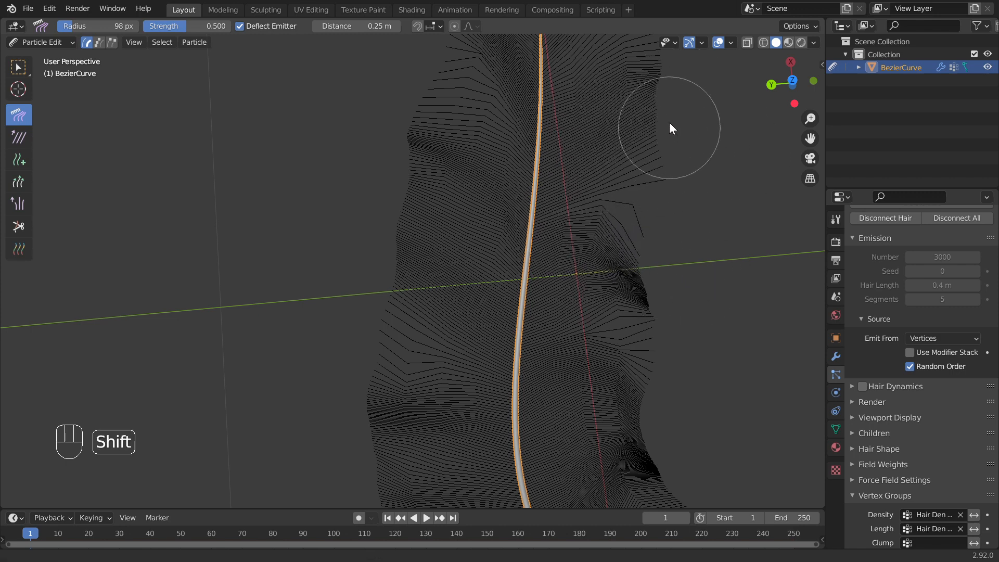
Comb the +Y side hairs near the base outward from the shaft to even out their clumps.
shift+middle_drag(670, 129, 672, 84)
scroll(618, 229, down, 2)
shift+middle_drag(615, 260, 619, 207)
mouse_move(586, 195)
mouse_down()
mouse_move(535, 246)
mouse_move(540, 283)
mouse_move(598, 366)
mouse_move(590, 433)
mouse_move(624, 453)
mouse_move(501, 426)
mouse_move(607, 488)
mouse_move(476, 419)
mouse_move(491, 437)
mouse_move(457, 449)
mouse_move(468, 401)
mouse_move(505, 435)
mouse_move(548, 414)
mouse_move(619, 444)
mouse_move(579, 342)
mouse_move(600, 418)
mouse_move(547, 417)
mouse_move(552, 374)
mouse_move(416, 385)
mouse_move(468, 402)
mouse_move(491, 357)
mouse_move(310, 386)
mouse_move(404, 319)
mouse_up()
drag(443, 361, 399, 425)
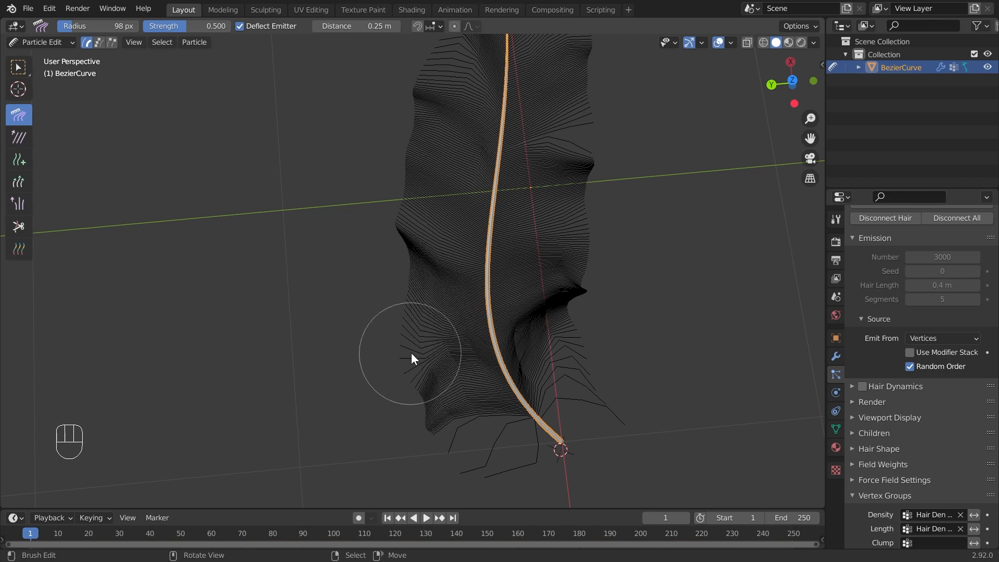
drag(415, 347, 379, 299)
Comb the +Y side hairs around mid-length outward, angled slightly toward the tip.
shift+middle_drag(462, 223, 484, 349)
drag(513, 264, 444, 220)
mouse_move(469, 238)
middle_down()
mouse_move(651, 238)
mouse_move(525, 272)
mouse_move(448, 223)
middle_up()
drag(448, 224, 460, 242)
Comb the -Y side hairs from mid-length toward the tip outward and forward.
scroll(460, 241, up, 3)
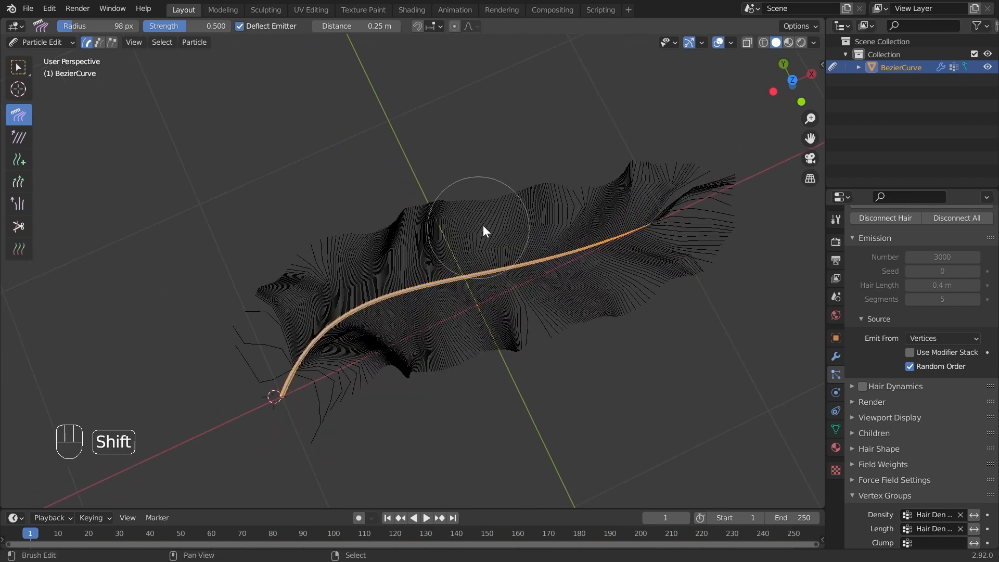
scroll(538, 154, up, 3)
drag(438, 336, 457, 359)
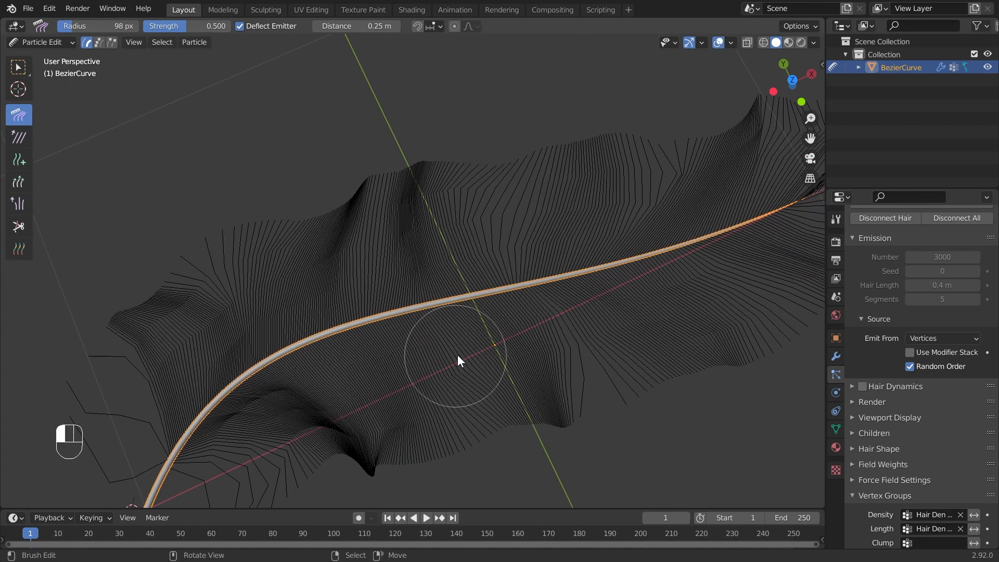
mouse_move(393, 351)
mouse_down()
mouse_move(431, 363)
mouse_move(486, 404)
mouse_up()
drag(638, 312, 704, 337)
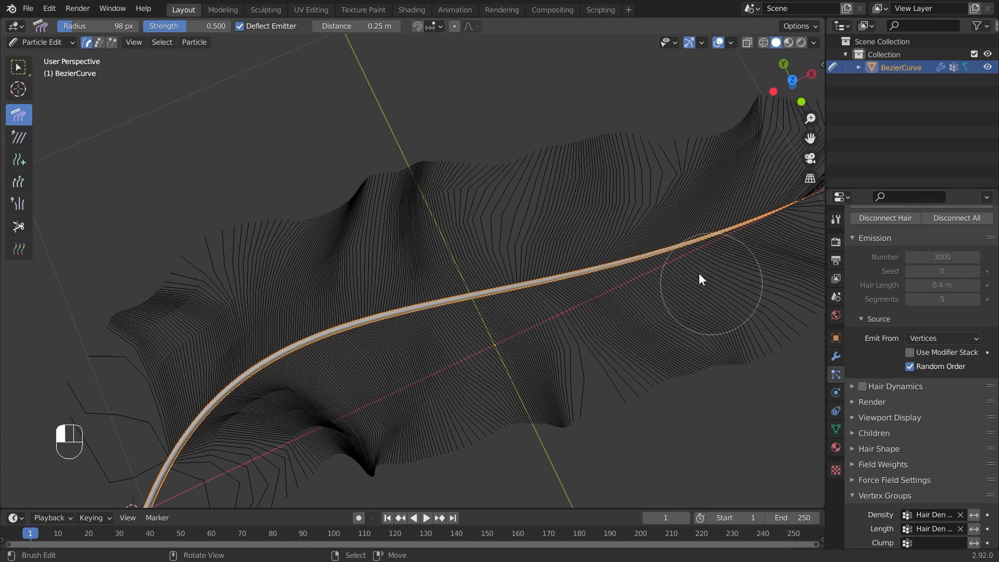
mouse_move(729, 205)
shift+middle_down()
mouse_move(633, 163)
mouse_move(551, 170)
shift+middle_up()
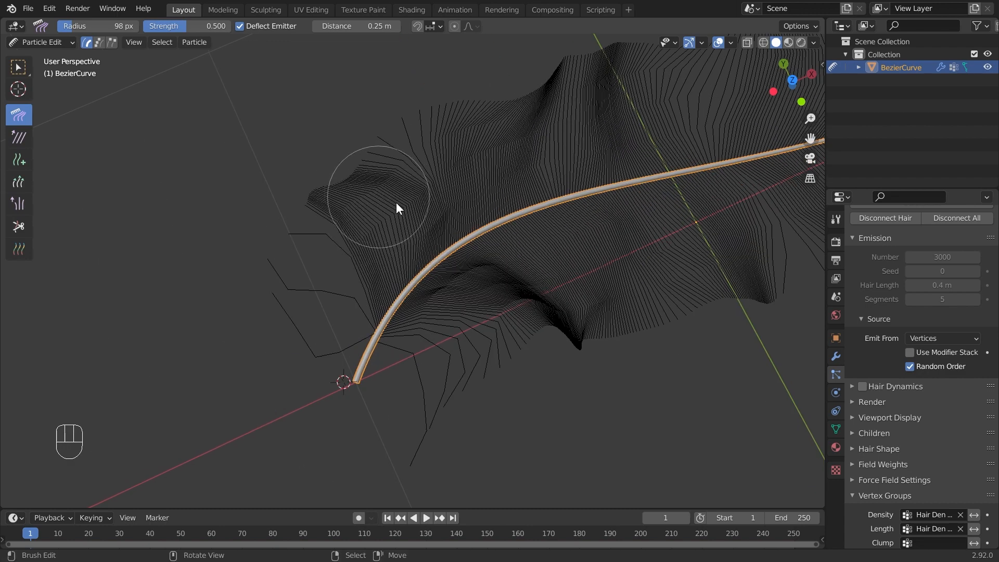
shift+middle_drag(571, 236, 466, 274)
scroll(471, 273, down, 2)
middle_drag(584, 282, 529, 293)
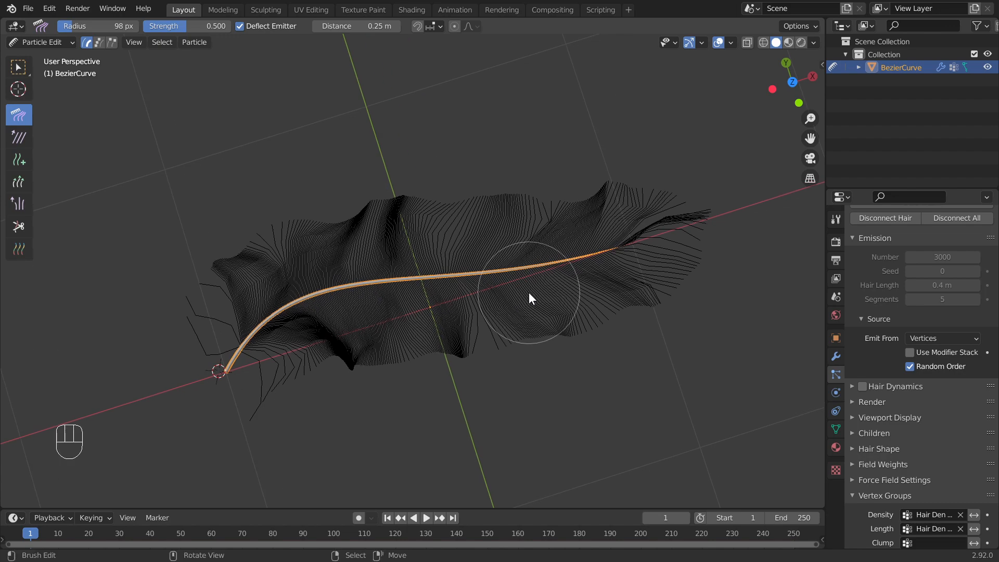
Leave Particle Edit and return the feather to Object Mode.
key(KP_7)
shift+middle_drag(528, 292, 512, 226)
ctrl+middle_drag(636, 263, 571, 241)
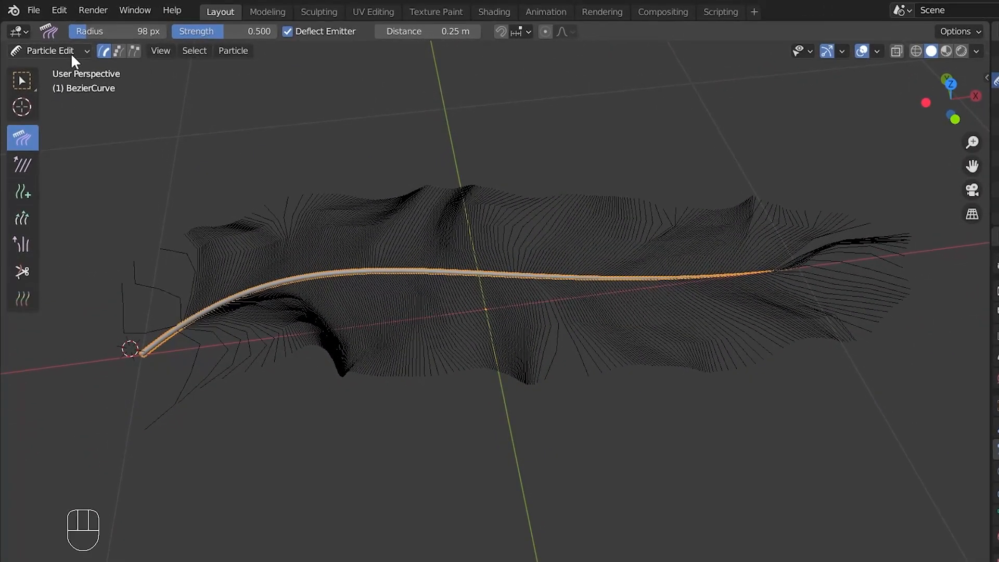
click(71, 52)
click(70, 64)
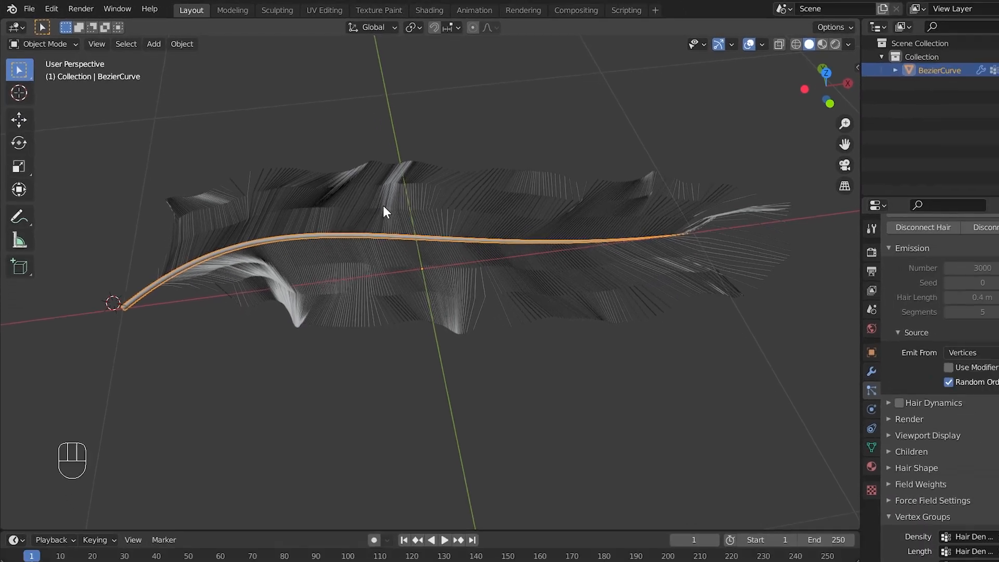
Raise the feather about 0.04 m along Z in front view so it sits above the X axis.
key(KP_1)
key(g)
key(z)
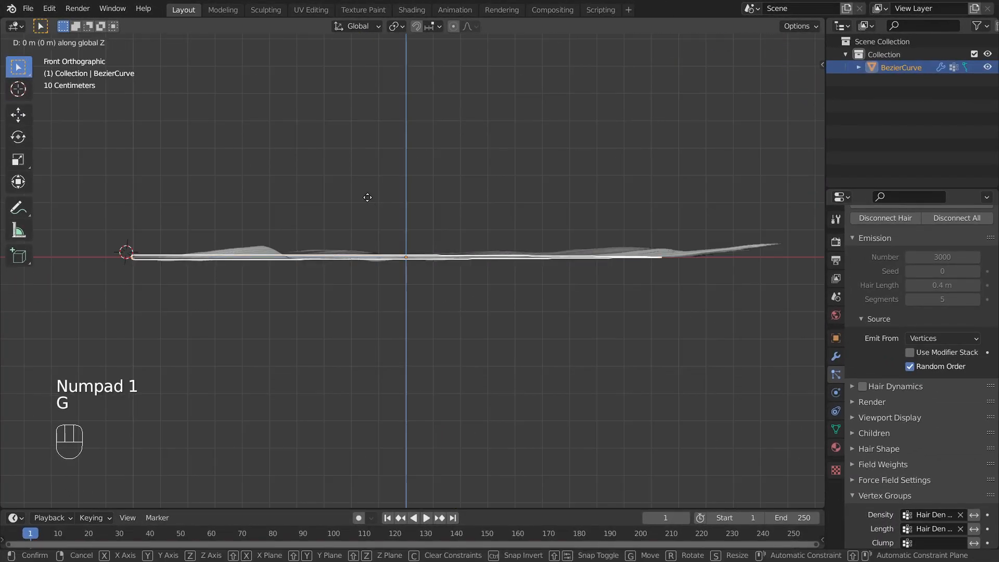
key(shift)
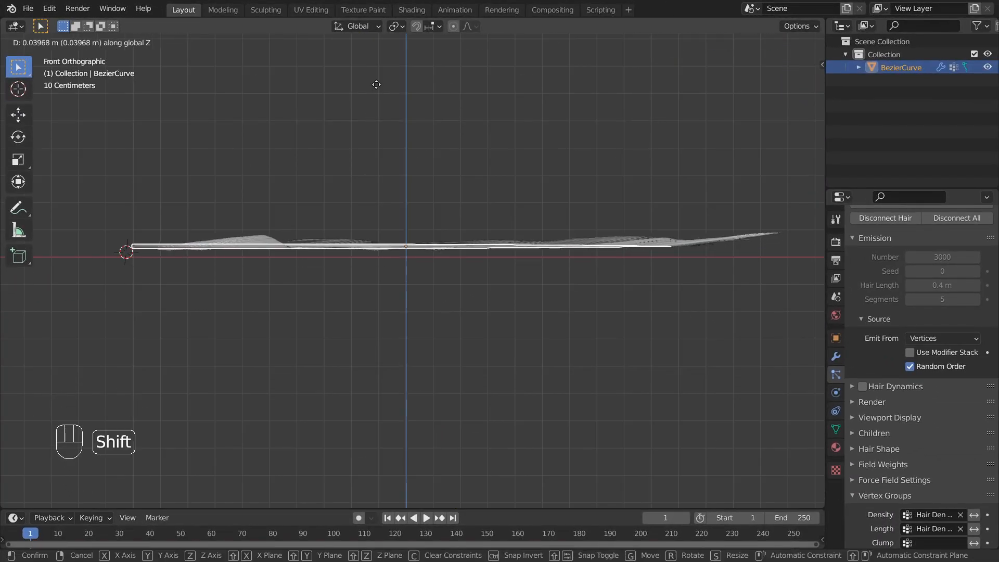
click(381, 54)
scroll(419, 93, down, 2)
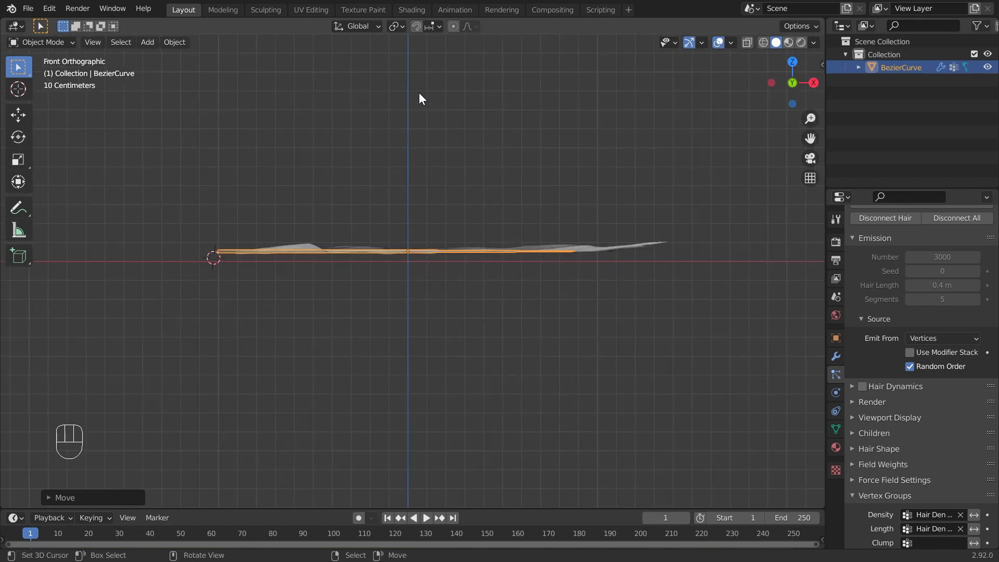
middle_drag(419, 93, 392, 268)
Set the hair's viewport display strand steps to 5.
key(KP_7)
scroll(427, 233, up, 2)
scroll(427, 233, up, 1)
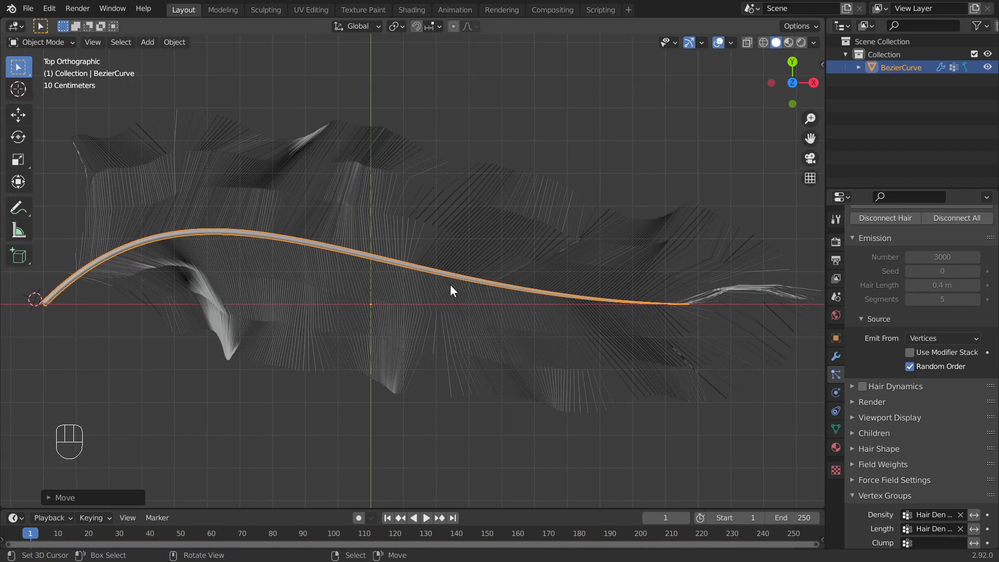
click(864, 318)
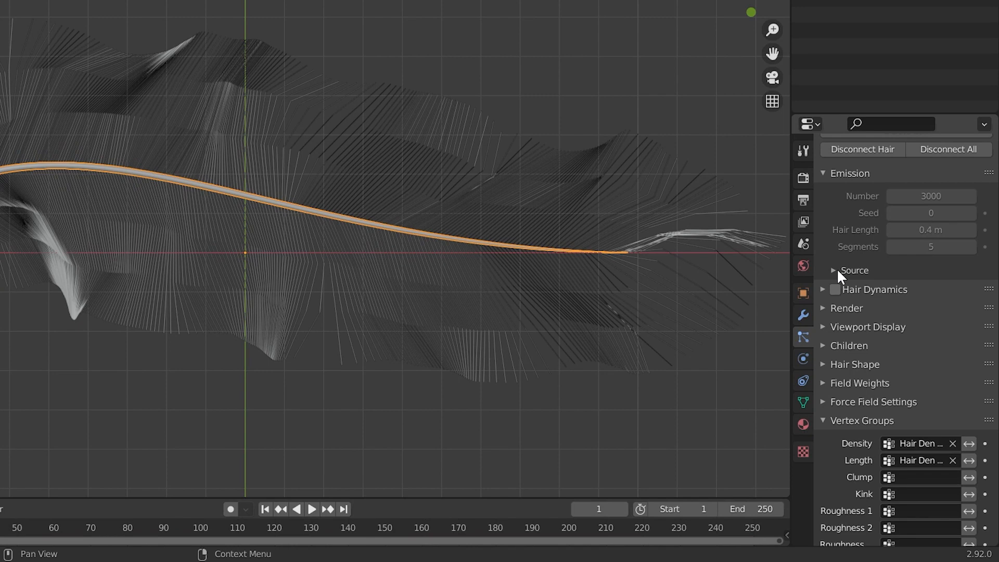
click(849, 327)
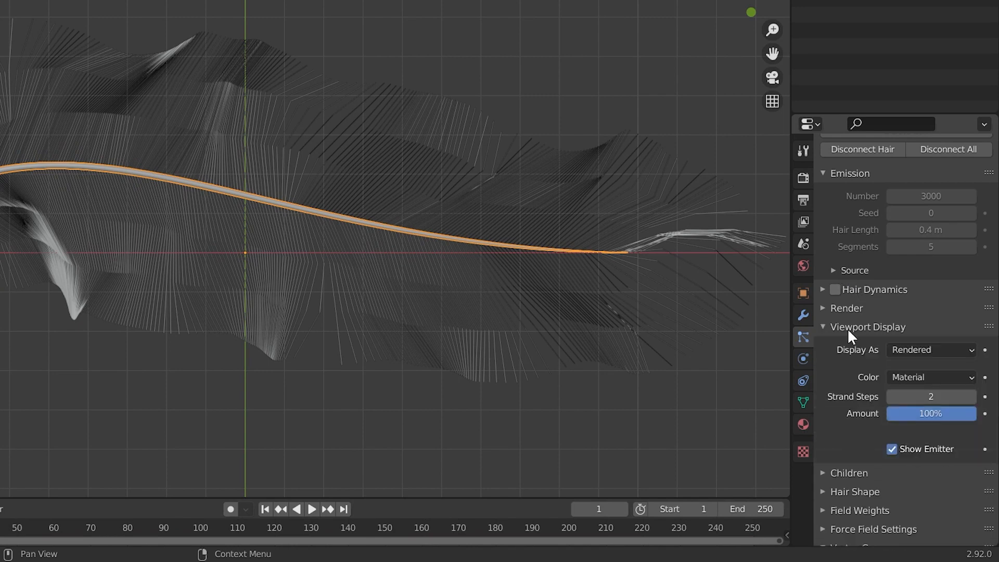
click(925, 394)
key(Return)
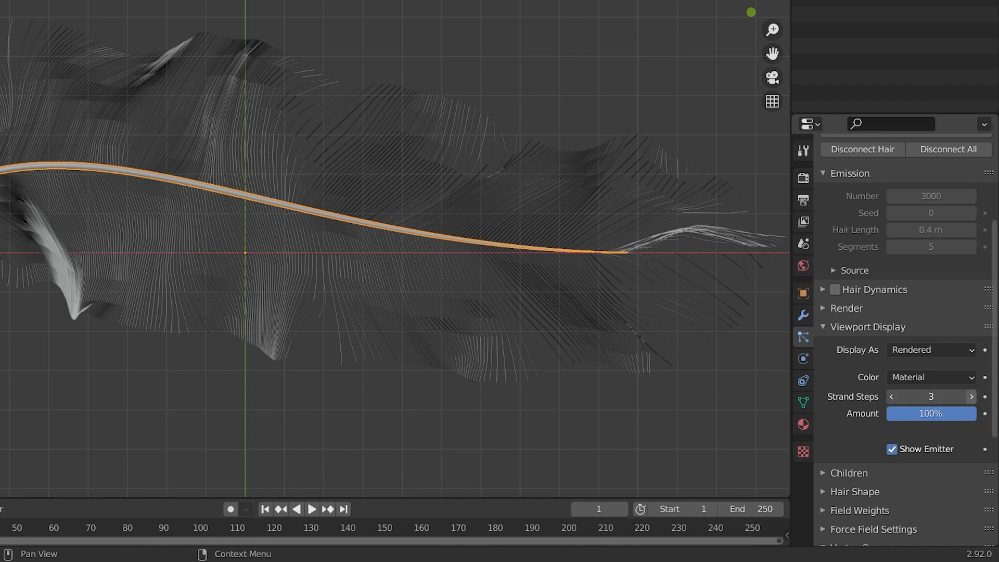
click(970, 397)
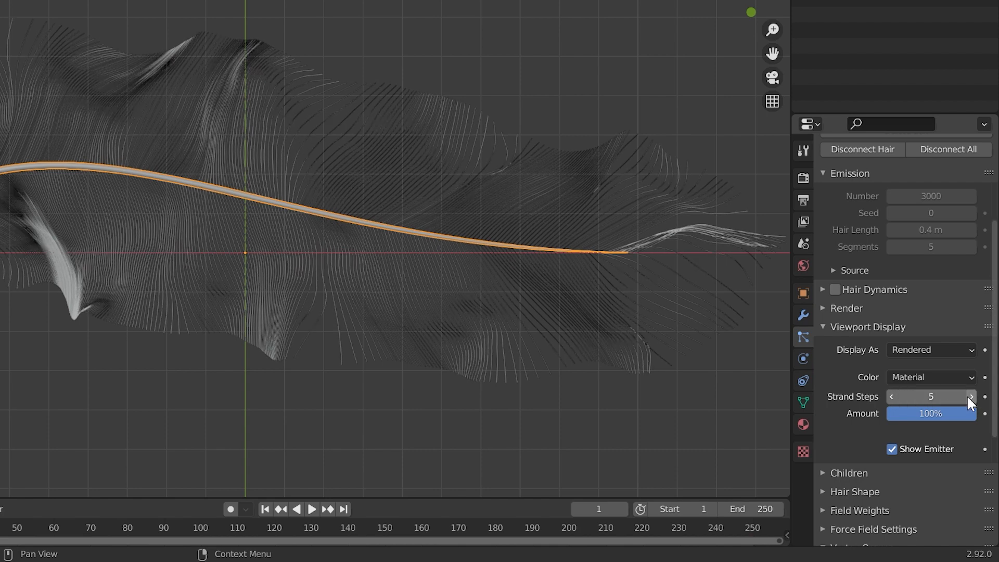
click(826, 328)
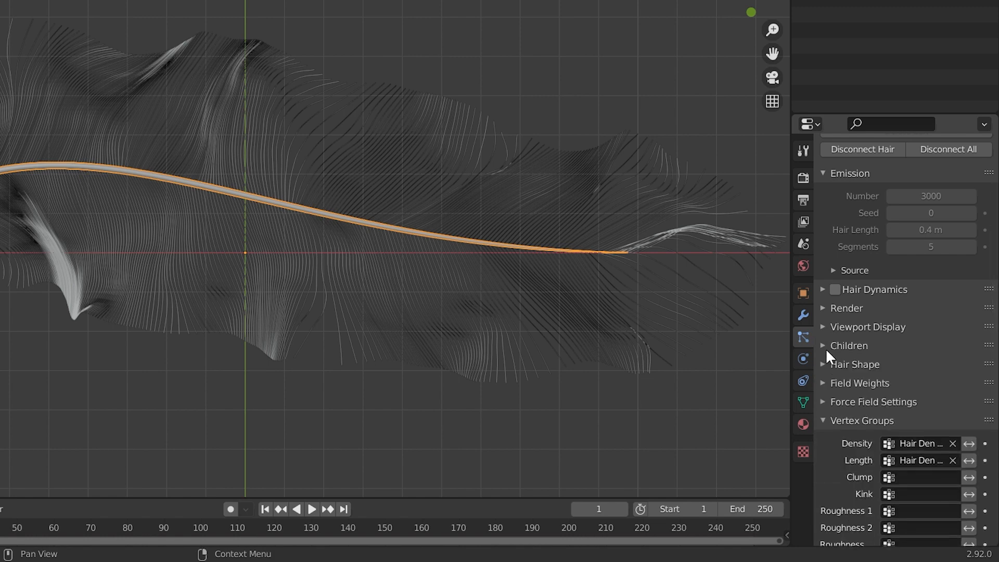
Enable Simple children for the hair and set their render amount to 10.
click(826, 343)
scroll(826, 341, down, 4)
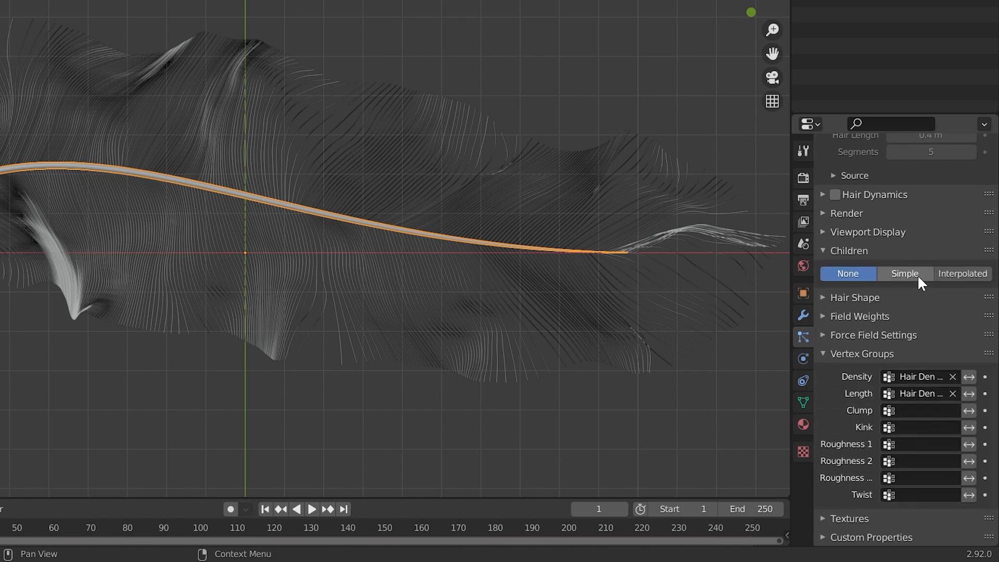
click(918, 283)
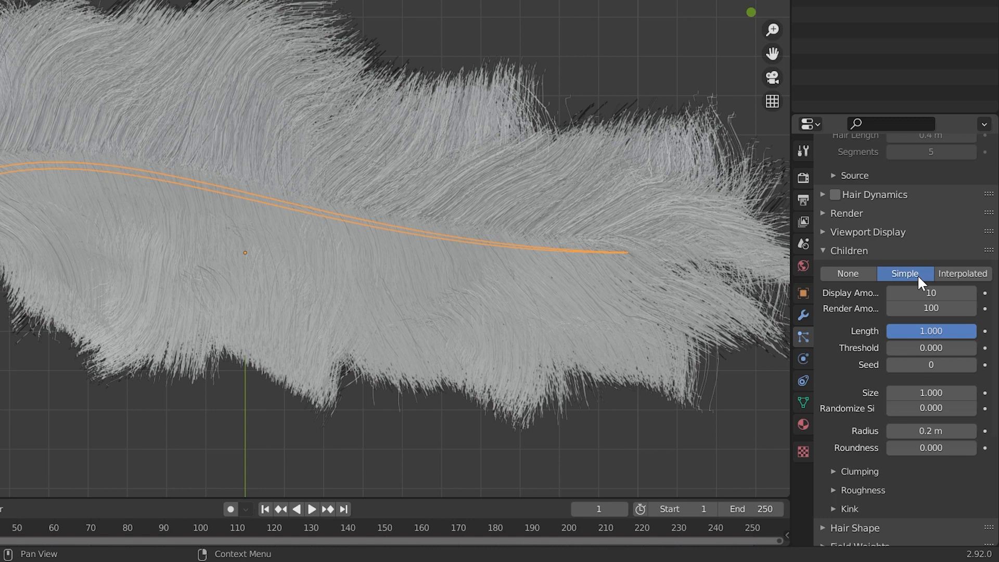
click(931, 310)
text(10)
key(Return)
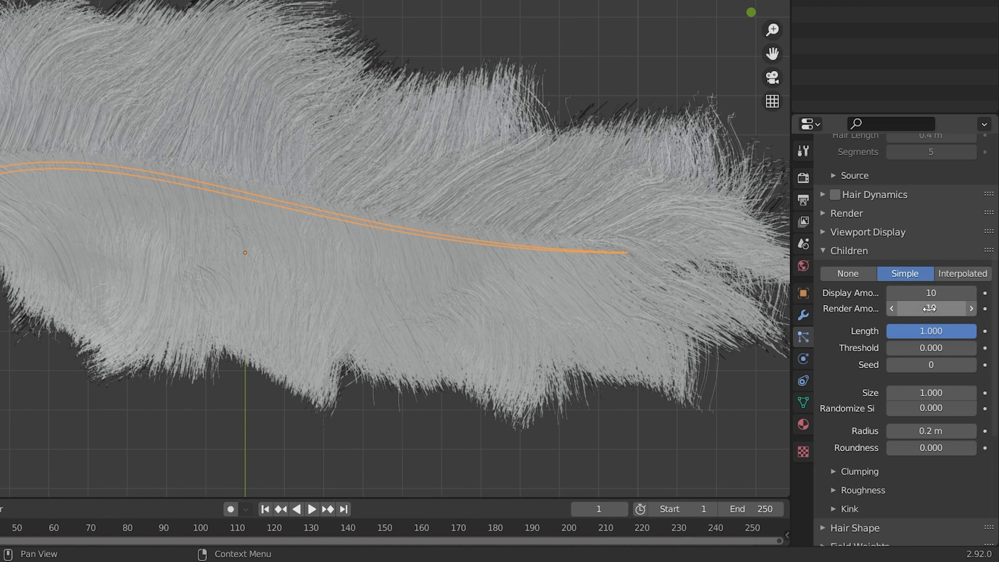
Set the child hairs' radius to 0.002 m.
click(927, 429)
text(.00)
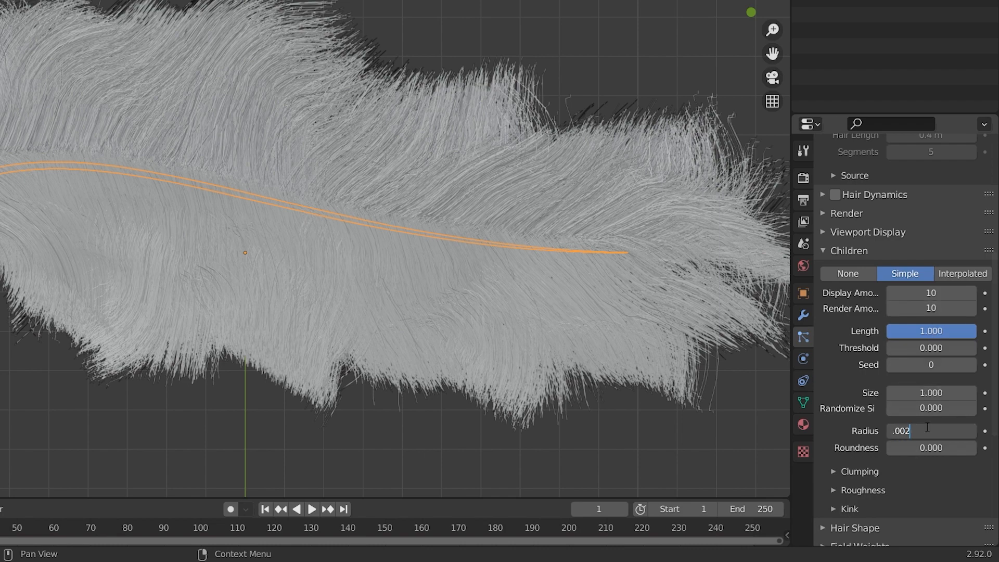
text(2)
key(Return)
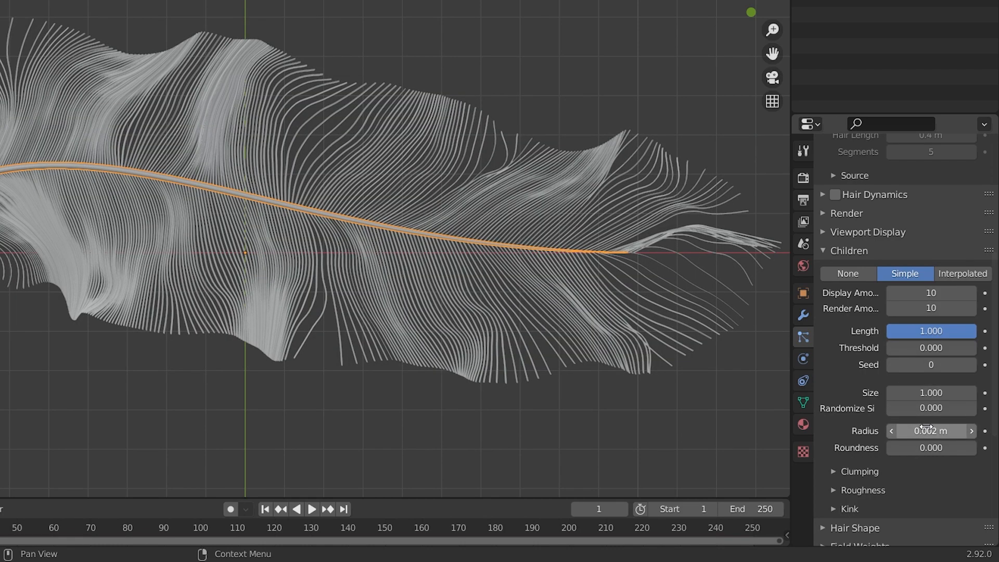
Set the child hairs' uniform roughness to 0.03 with a size of 0.7.
scroll(910, 433, down, 8)
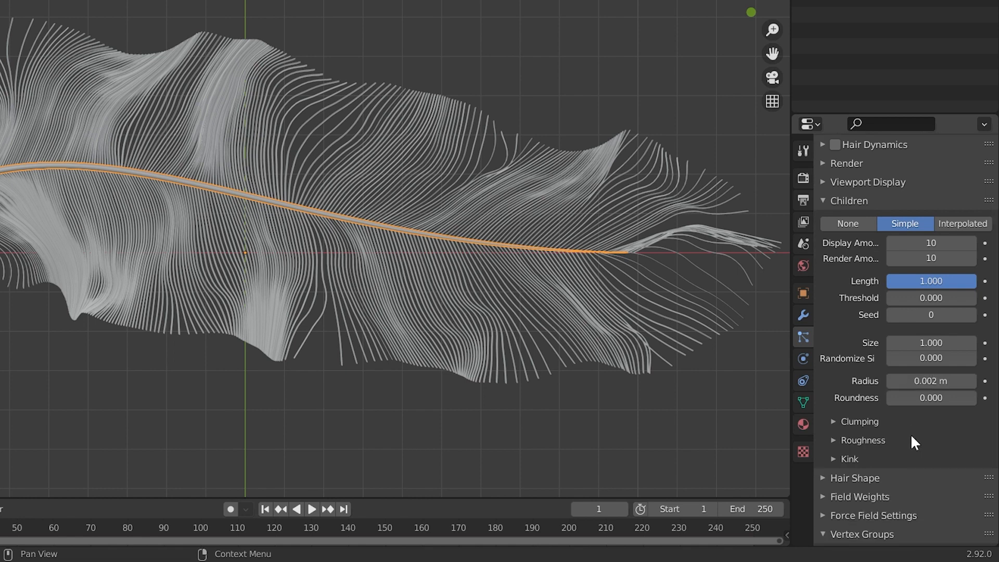
click(861, 316)
click(913, 354)
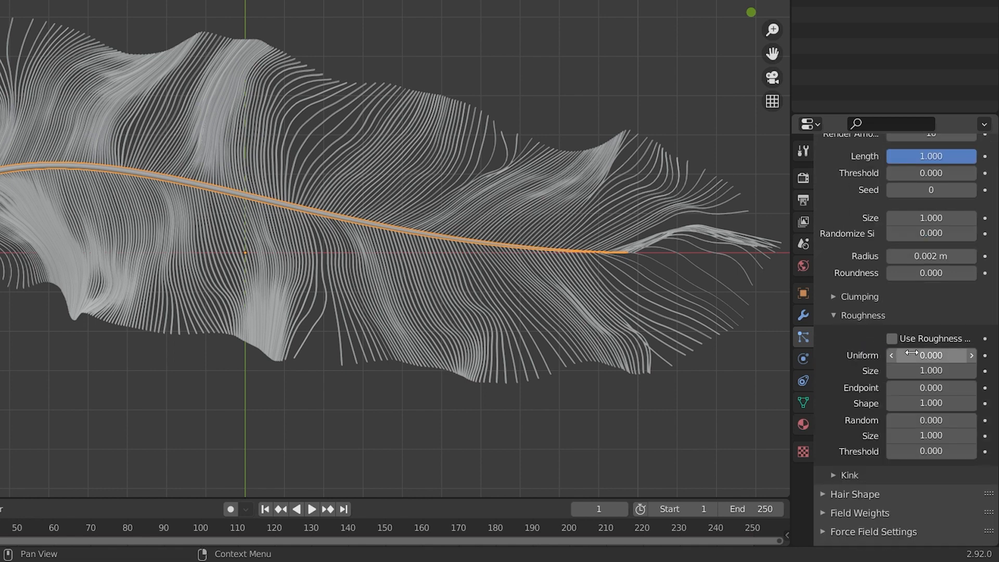
text(0.0)
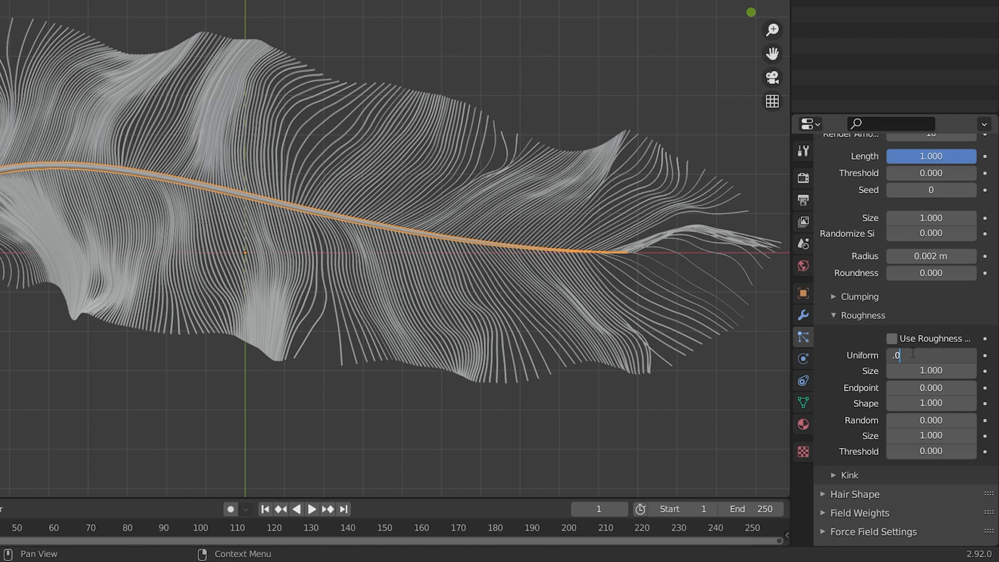
key(Tab)
key(BackSpace)
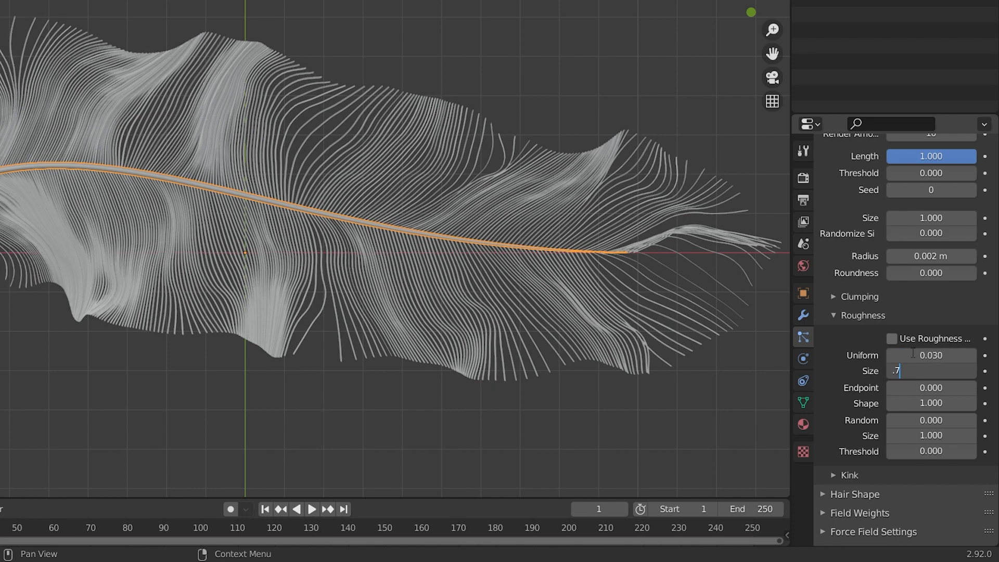
Set the child hairs' endpoint roughness to 0.003 with shape 2.65, and enter a small random roughness.
key(Tab)
text(.003)
key(Tab)
text(2)
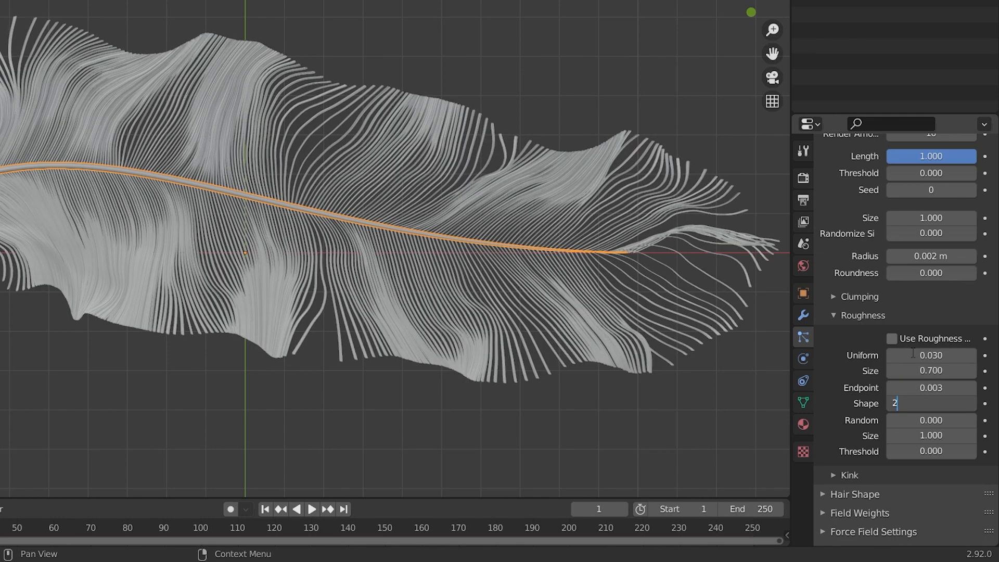
text(.65)
key(Tab)
text(.0)
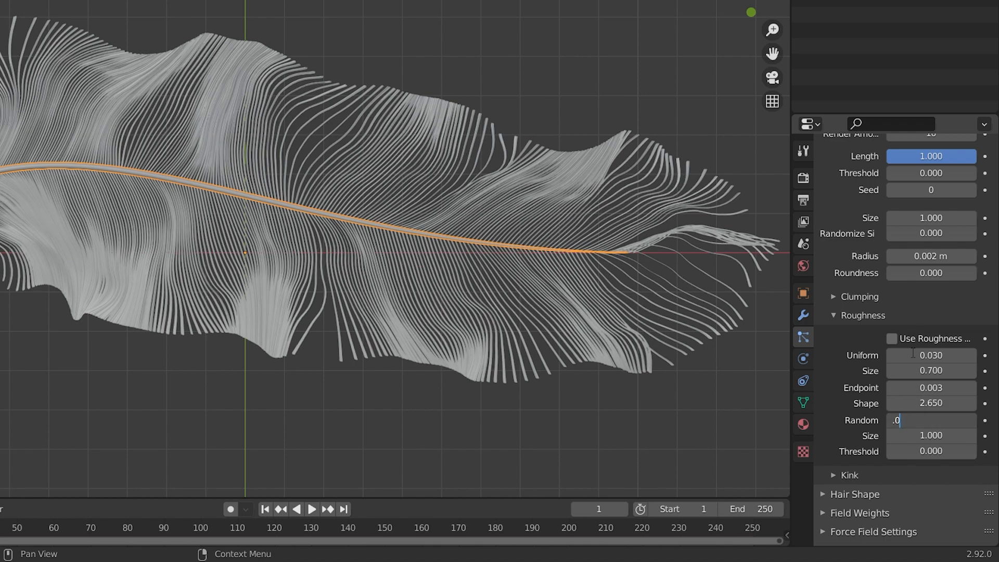
key(Return)
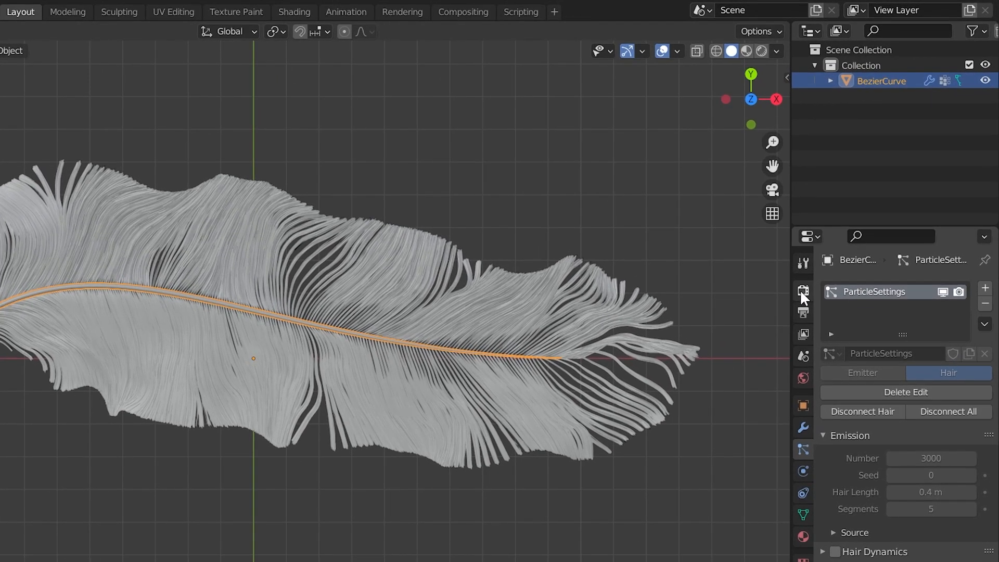
Switch the scene's render engine to Cycles.
click(803, 291)
click(918, 288)
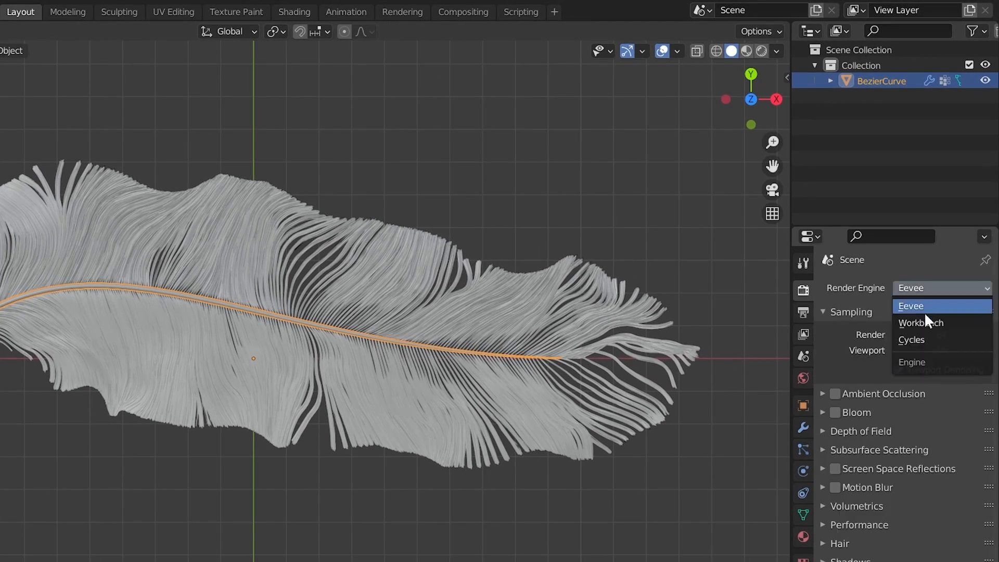
click(913, 336)
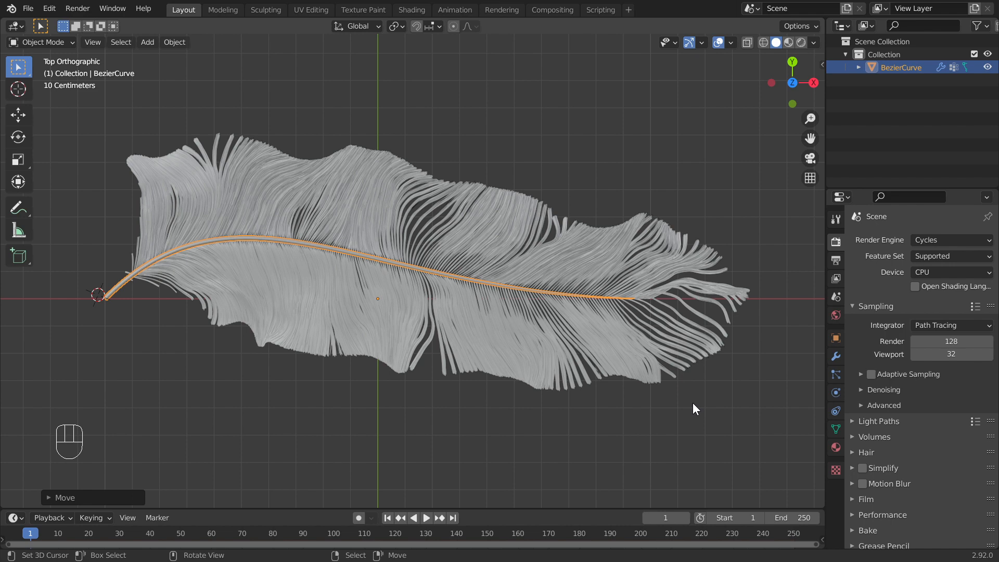
Reset the 3D cursor to the world origin and add a plane there scaled up by 5 as ground.
key(shift+c)
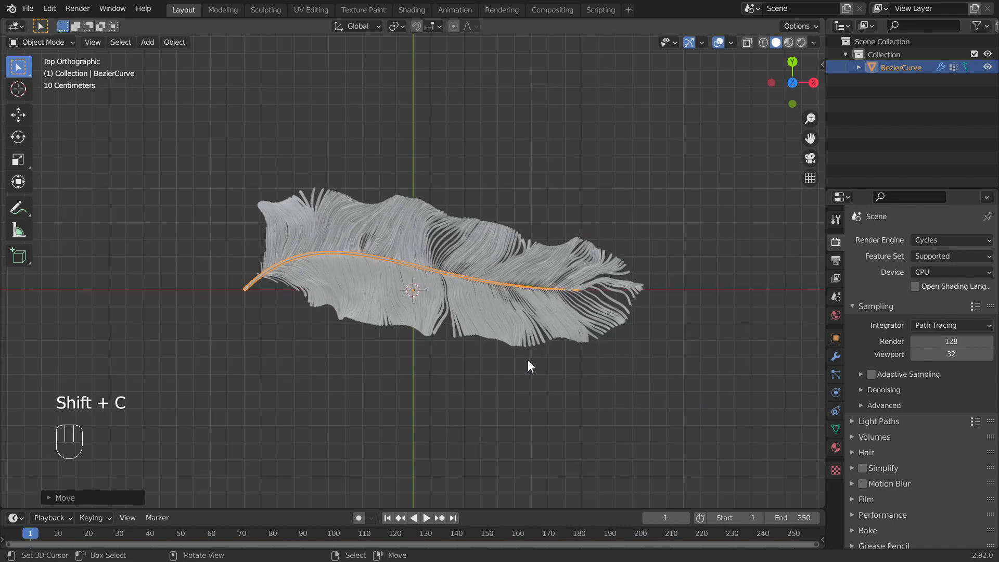
key(shift+a)
mouse_move(528, 360)
mouse_move(522, 295)
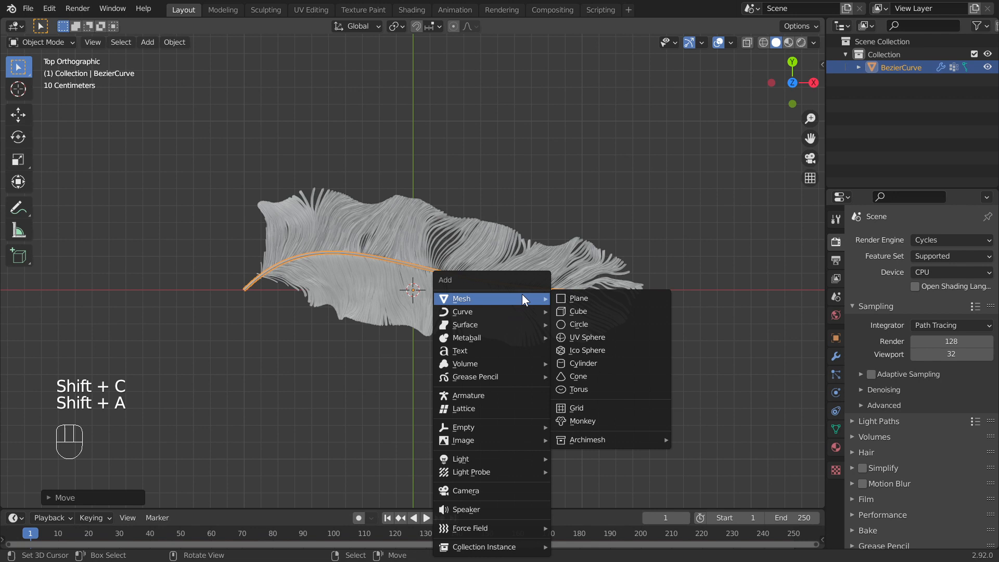
click(573, 292)
text(s5)
key(Return)
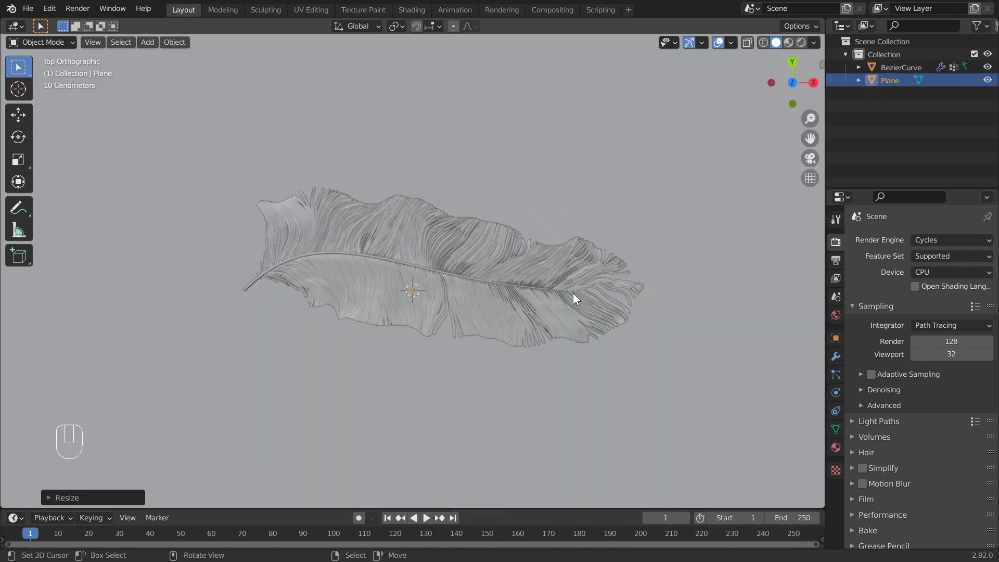
Add a camera, align it to the current top view of the feather, and show its transform values.
key(shift+a)
mouse_move(572, 292)
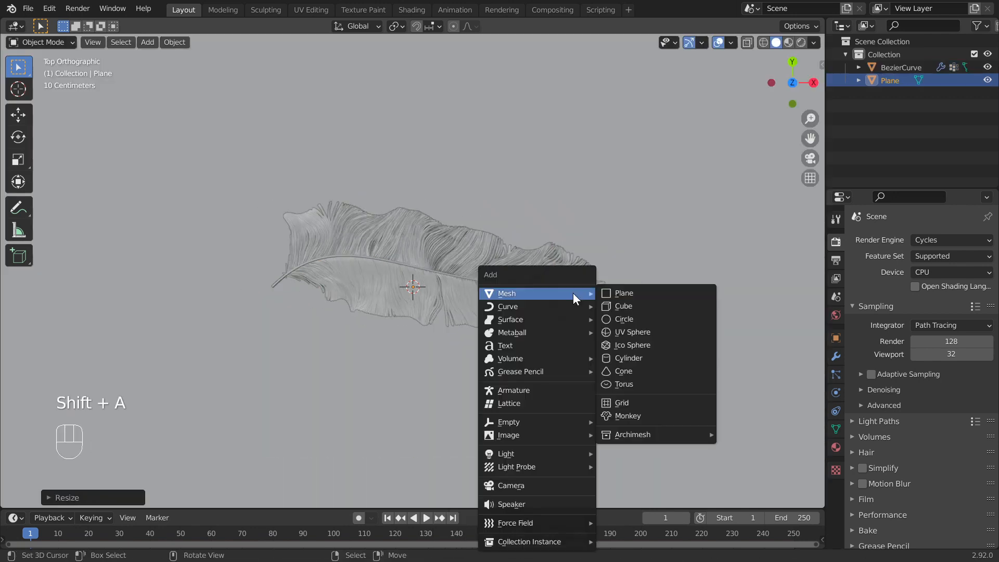
click(524, 485)
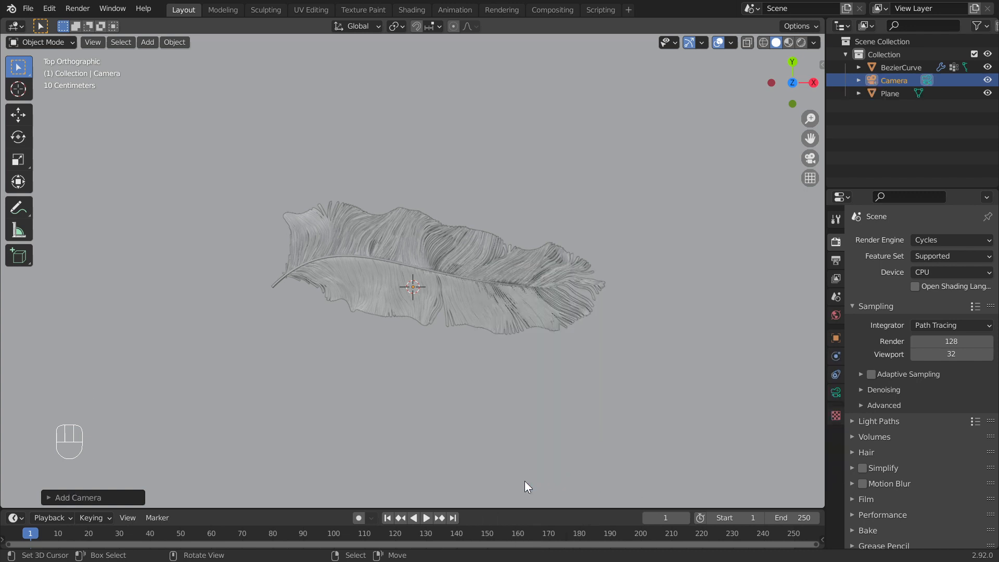
key(ctrl+alt+KP_0)
key(n)
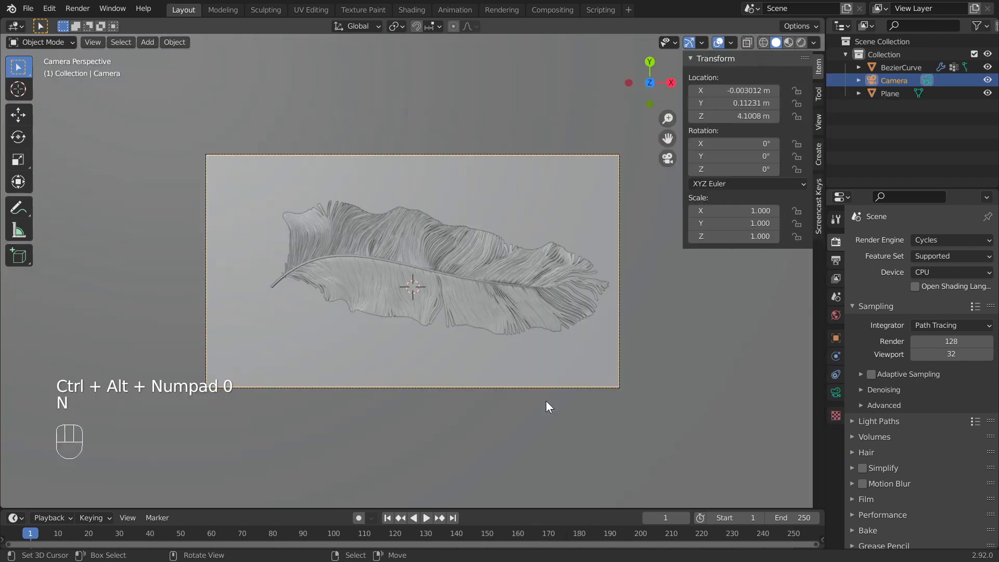
Centre the feather in the camera frame, rotate the camera to about -23° in Z and lower it to about 3.77 m.
shift+middle_drag(504, 314, 495, 339)
key(g)
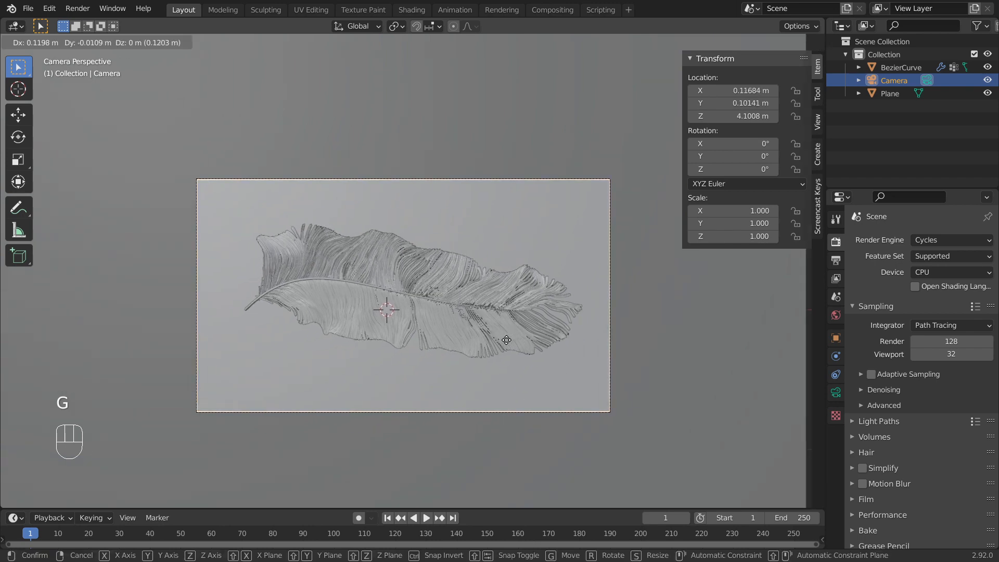
click(573, 345)
key(r)
click(567, 432)
key(g)
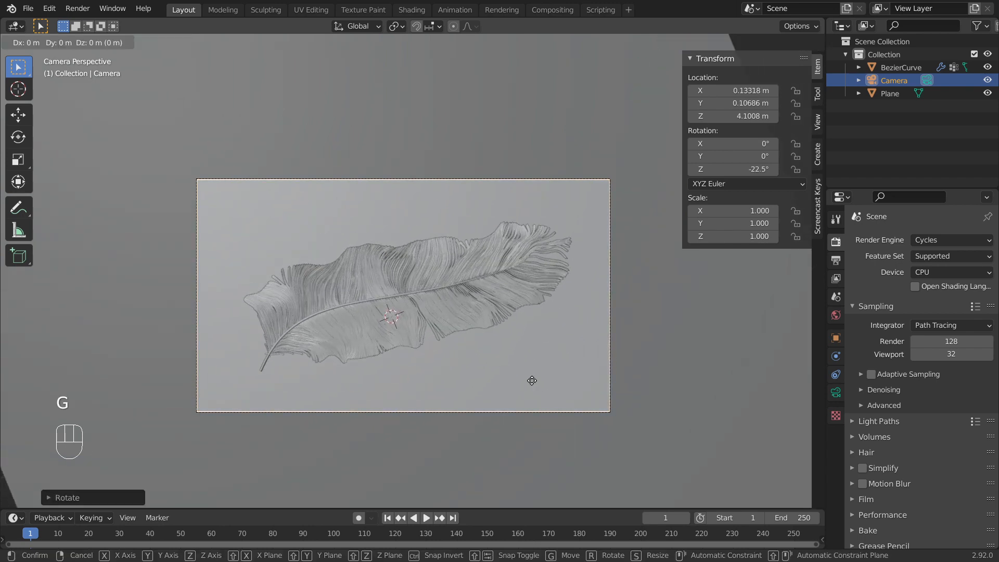
key(z)
click(544, 344)
key(r)
click(551, 339)
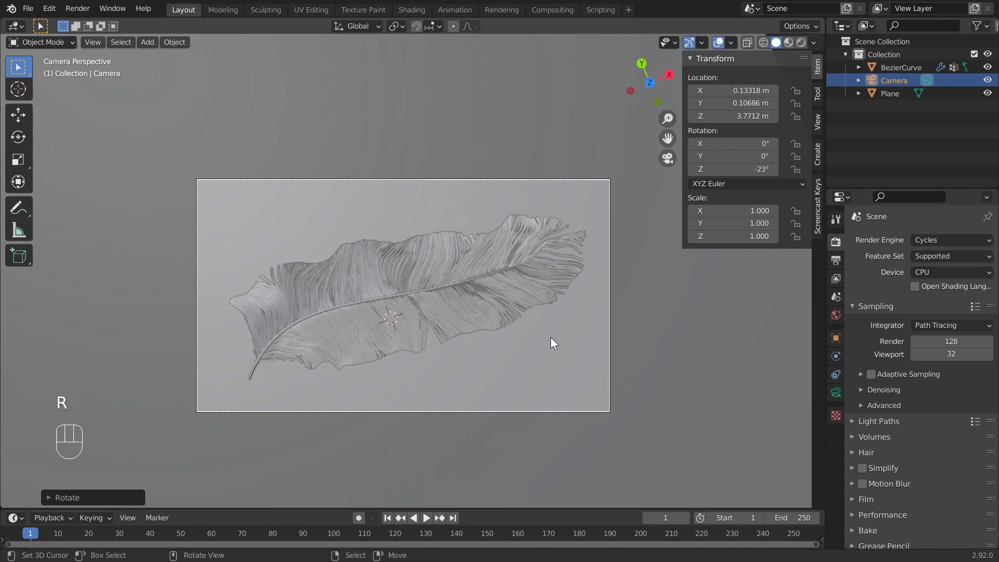
Fine-tune the camera framing to a Z rotation of about -26.5° and a location near X 0.148, Y 0.082, Z 3.775 m.
key(g)
key(z)
click(531, 374)
key(g)
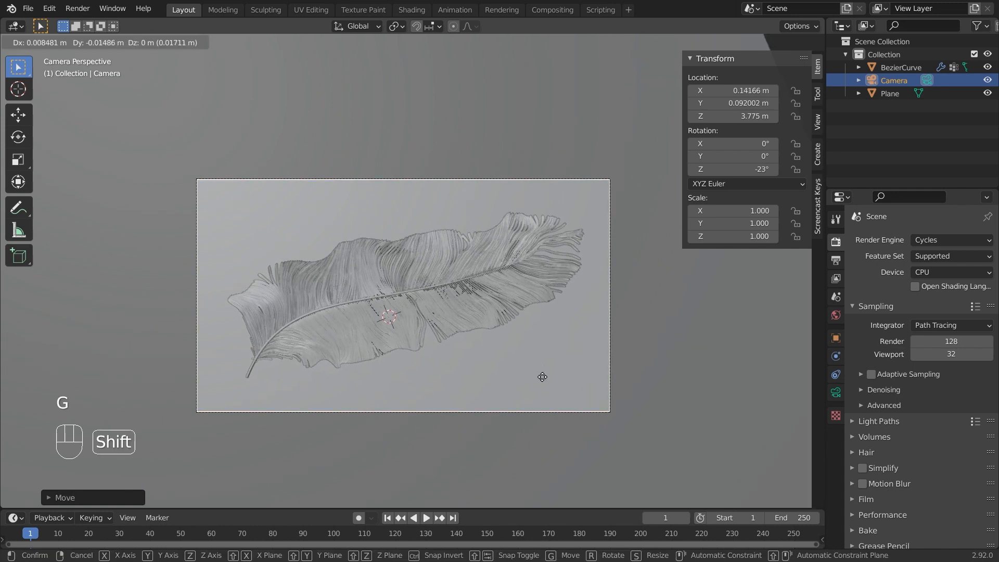
click(541, 377)
key(r)
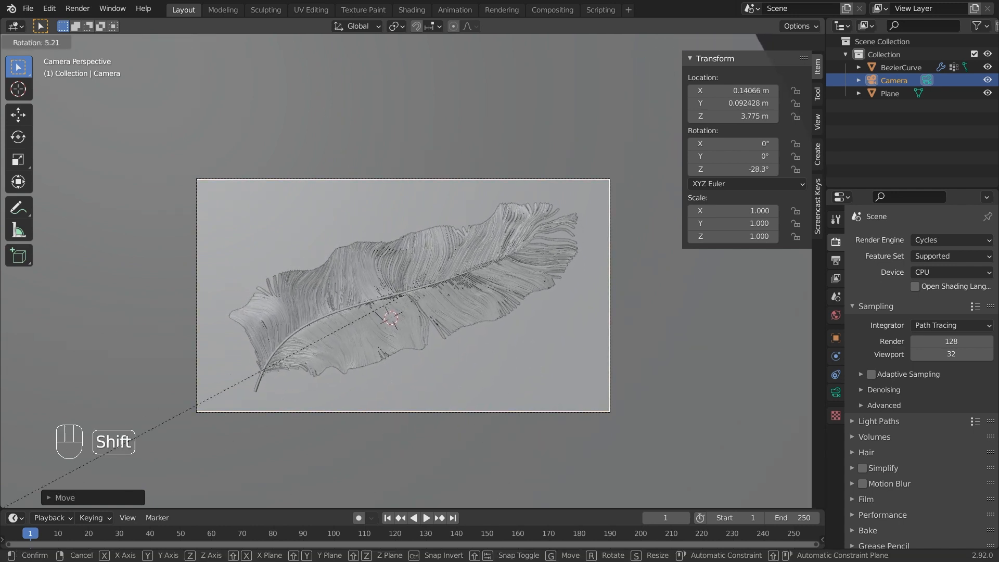
click(785, 376)
key(g)
key(r)
click(463, 123)
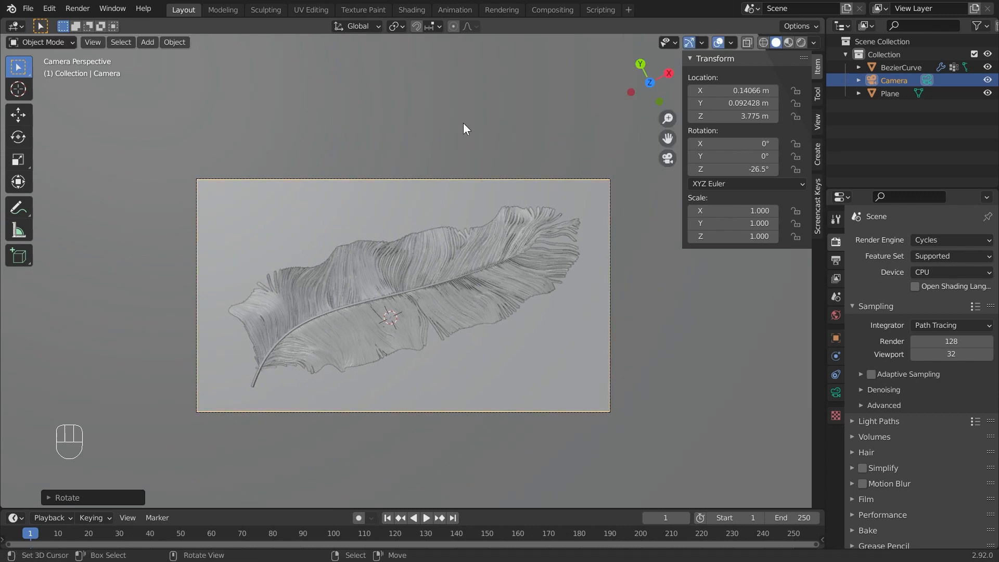
key(g)
click(474, 128)
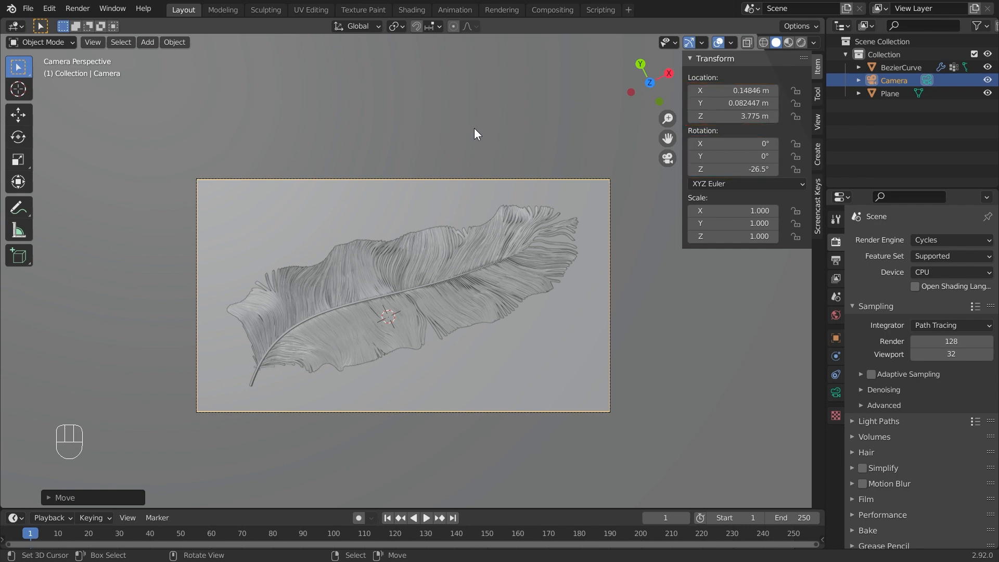
Split the 3D viewport into two side-by-side views, hide the second view's toolbar and make it narrower around the camera frame.
key(n)
ctrl+middle_drag(530, 192, 628, 195)
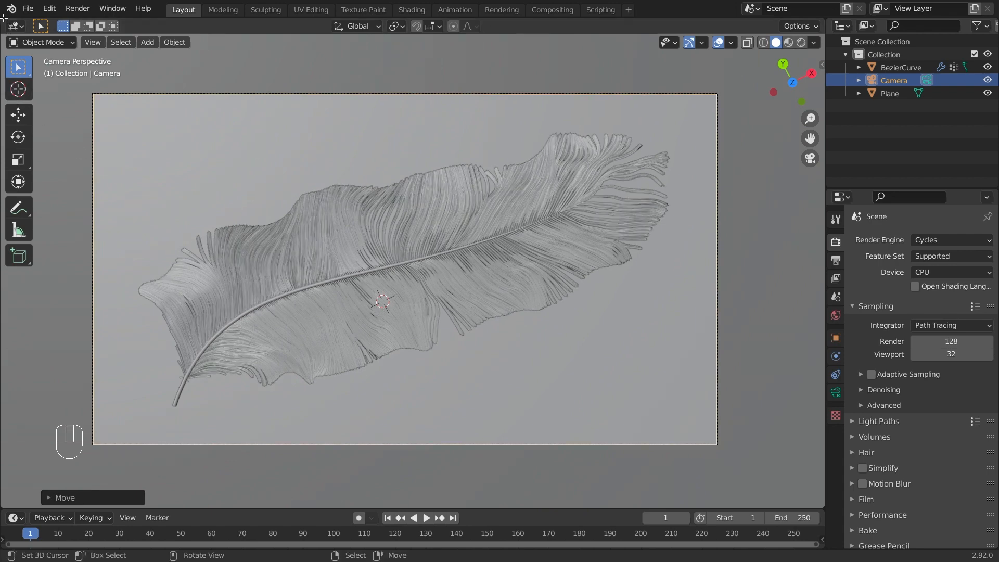
drag(7, 29, 412, 70)
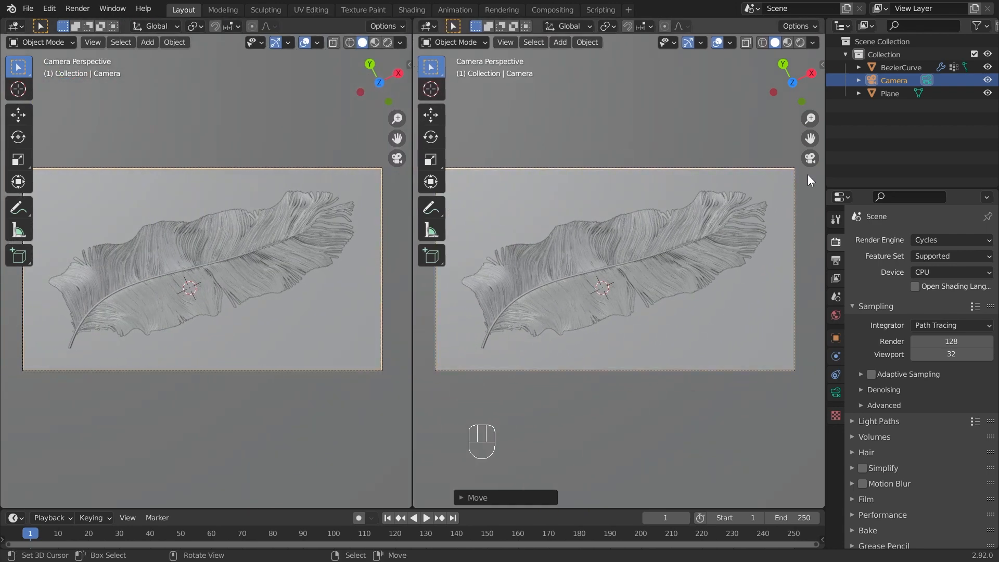
drag(826, 173, 840, 174)
key(n)
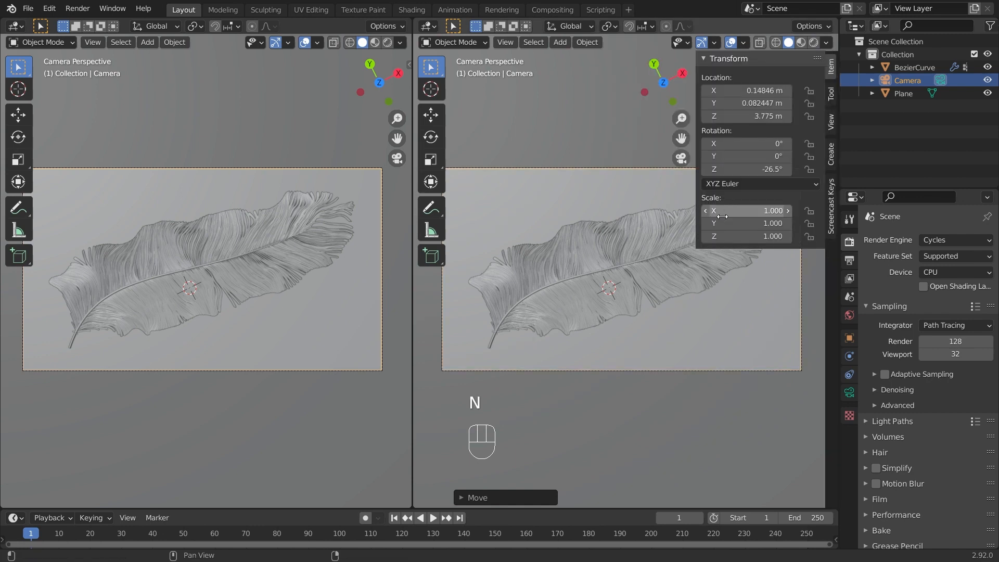
key(n)
key(t)
shift+middle_drag(722, 217, 720, 205)
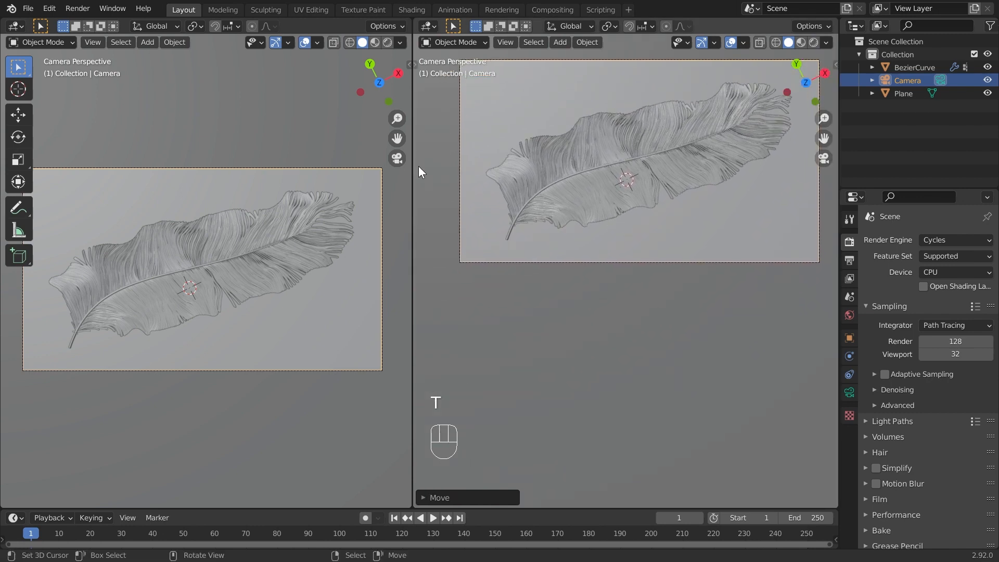
drag(414, 166, 521, 166)
mouse_move(668, 140)
ctrl+middle_down()
mouse_move(676, 162)
mouse_move(670, 119)
ctrl+middle_up()
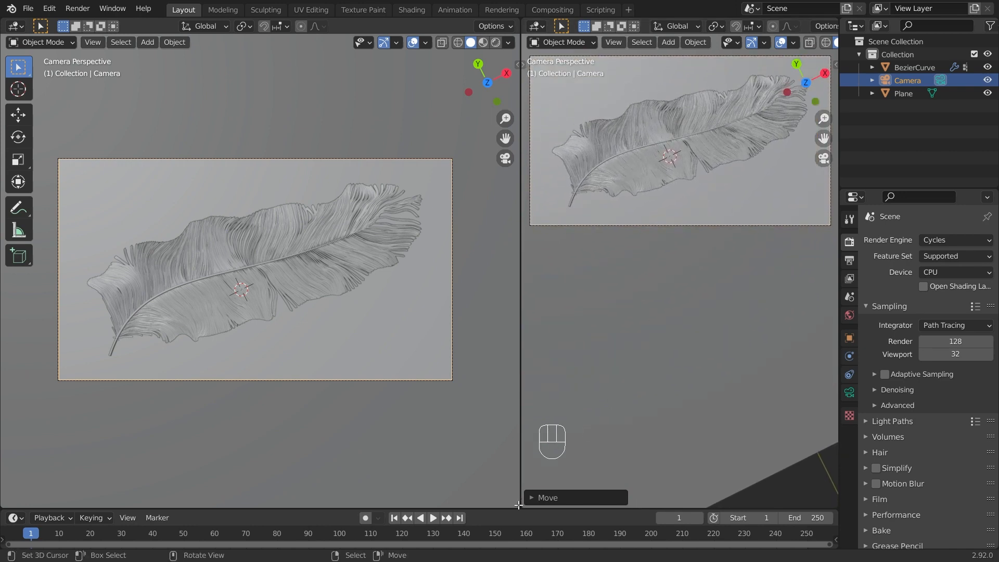
Split the narrower viewport into two stacked views and hide the overlays and gizmos in the upper one.
drag(518, 505, 541, 221)
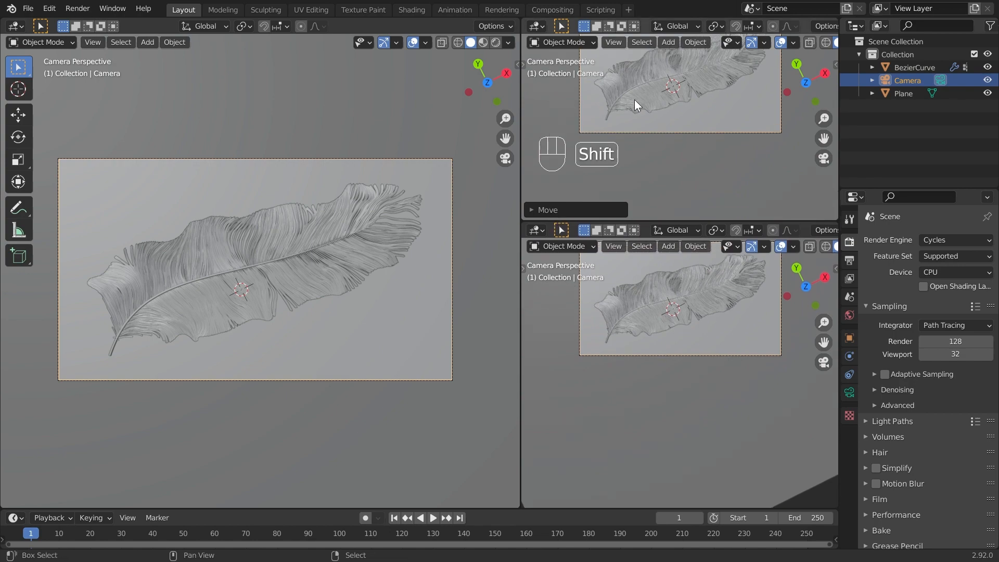
shift+middle_drag(634, 99, 701, 139)
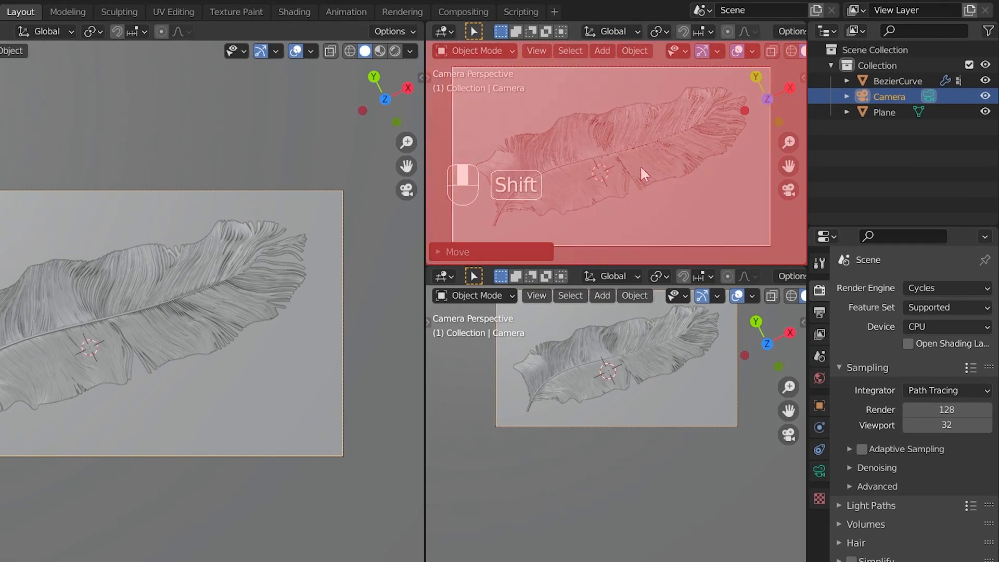
ctrl+middle_drag(641, 168, 652, 152)
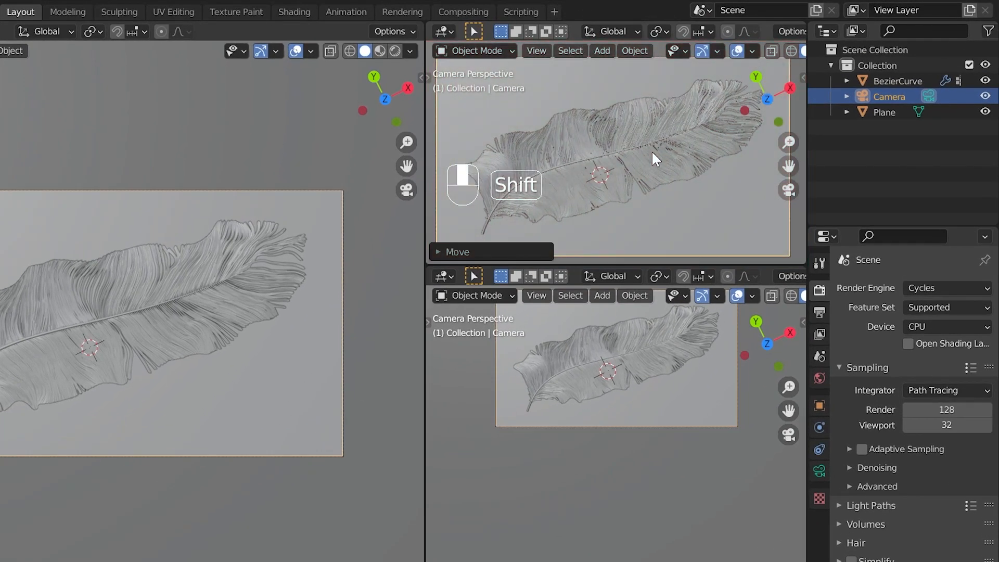
click(736, 50)
click(702, 49)
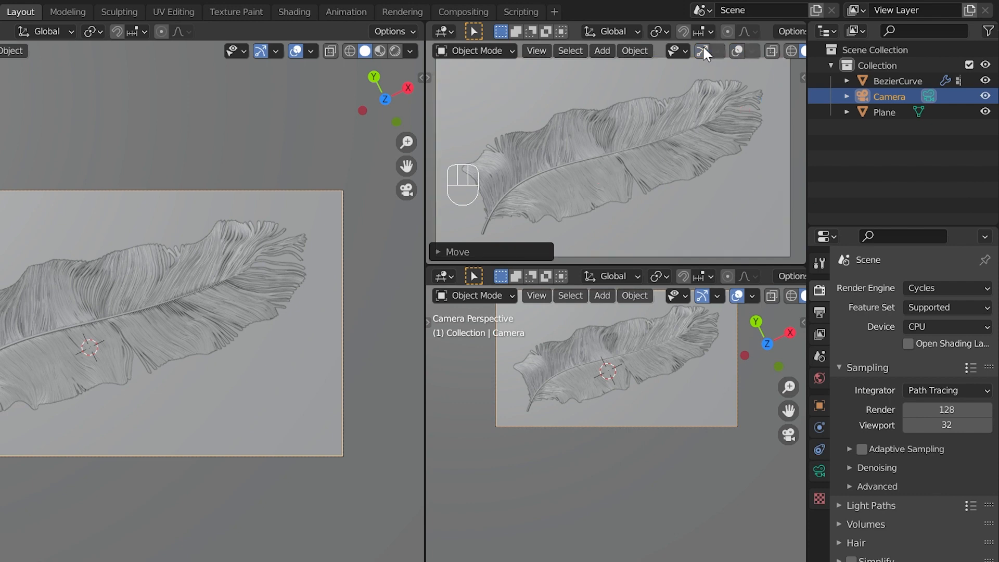
ctrl+middle_drag(704, 99, 704, 111)
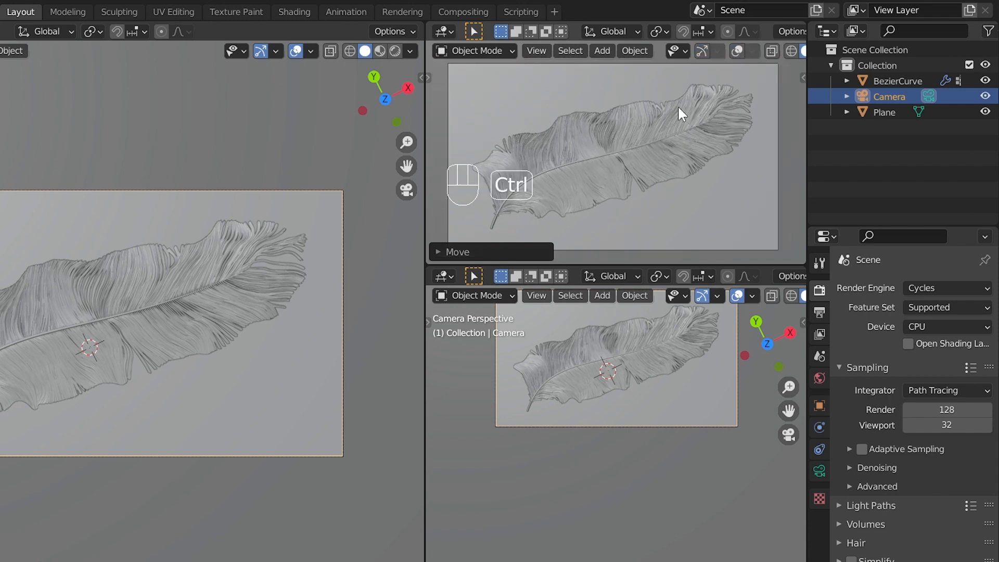
Set a render region around the camera frame in the small upper viewport and switch that viewport to rendered shading.
key(ctrl+b)
mouse_move(442, 62)
mouse_down()
mouse_move(556, 154)
mouse_move(782, 254)
mouse_up()
key(z)
click(650, 68)
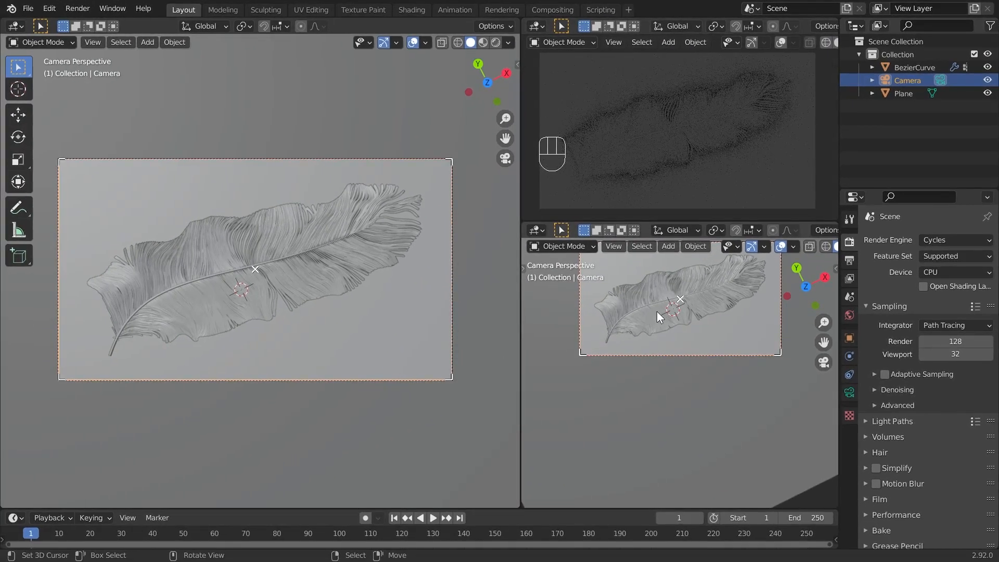
Add an area light at the world origin and move it 2 m up along Z.
shift+middle_drag(673, 292, 681, 360)
scroll(673, 355, up, 2)
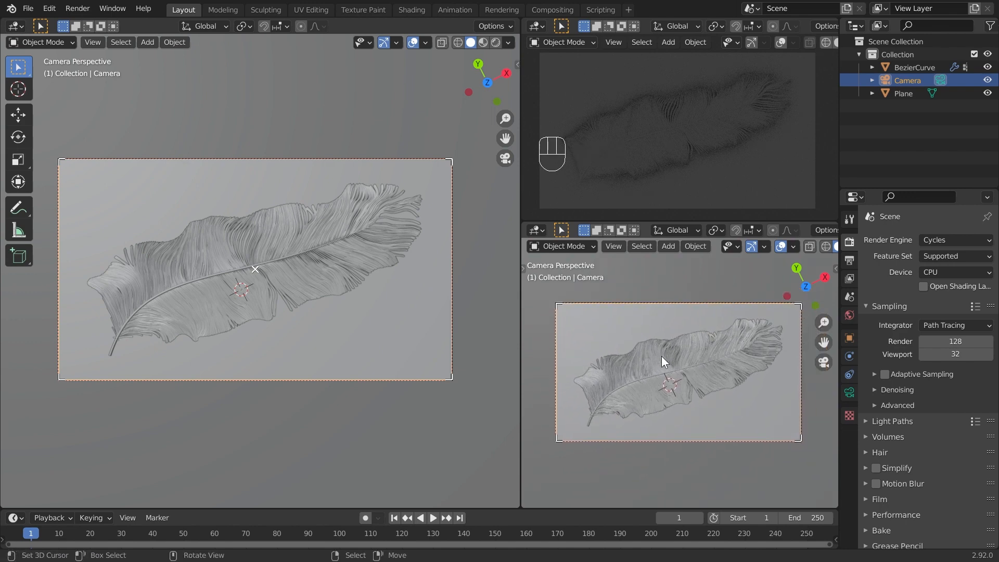
scroll(415, 284, down, 2)
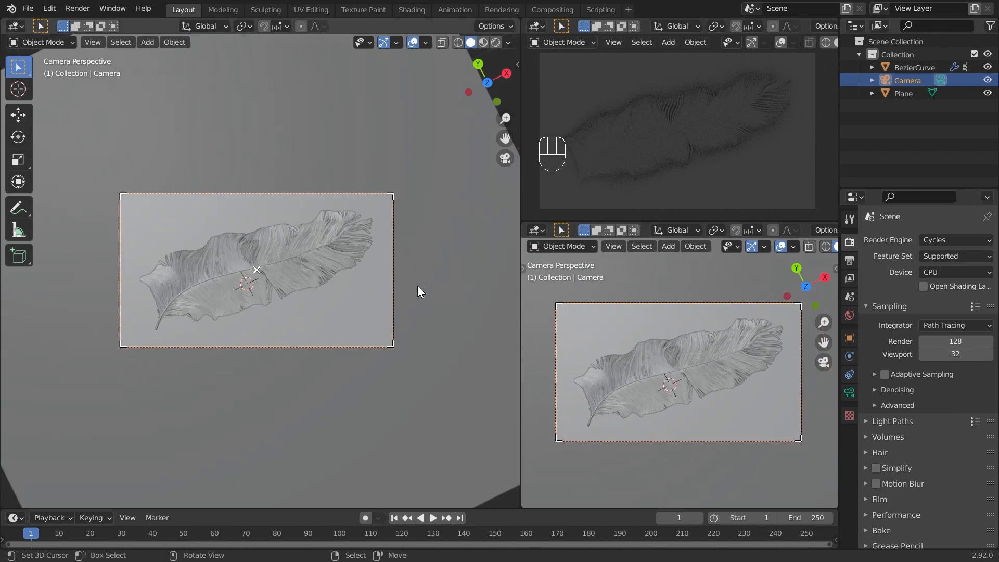
mouse_move(415, 283)
middle_down()
mouse_move(417, 242)
mouse_move(442, 237)
mouse_move(414, 270)
middle_up()
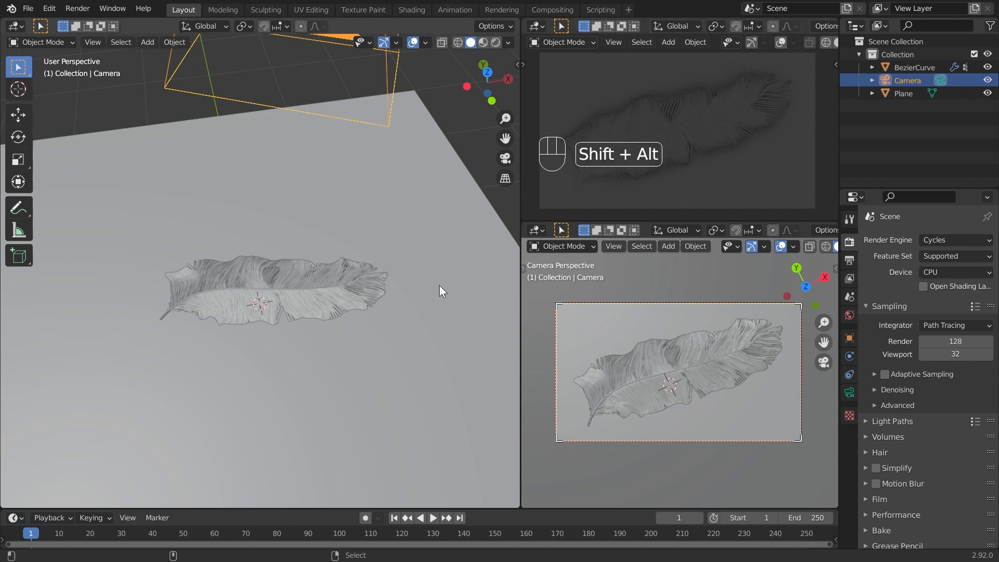
key(alt+shift+t)
key(alt+shift+t)
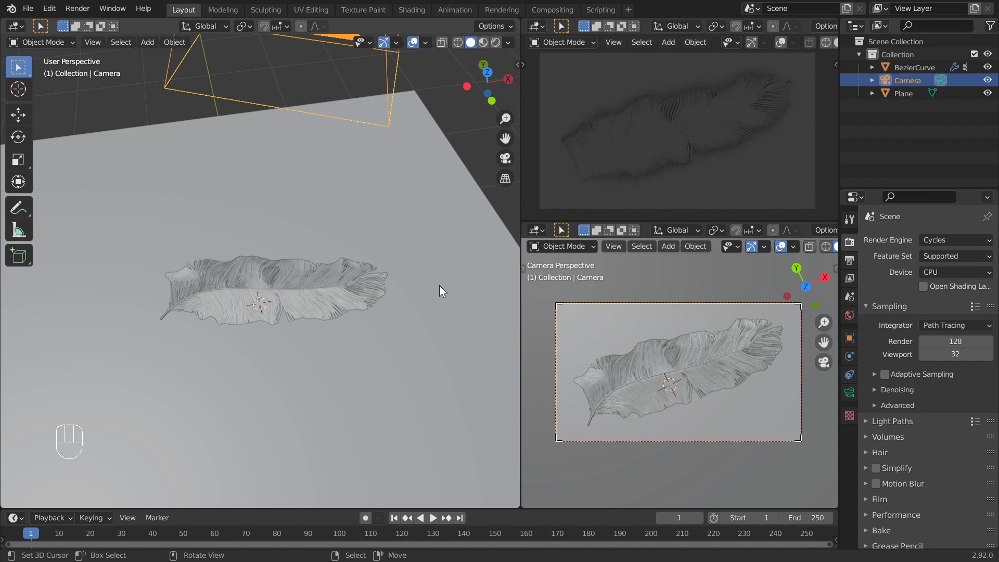
key(shift+a)
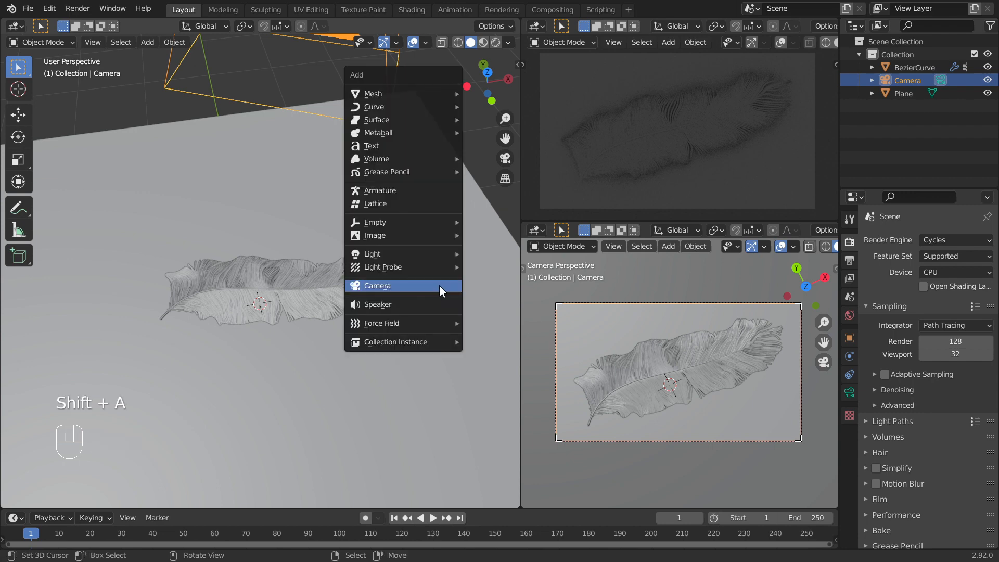
mouse_move(438, 253)
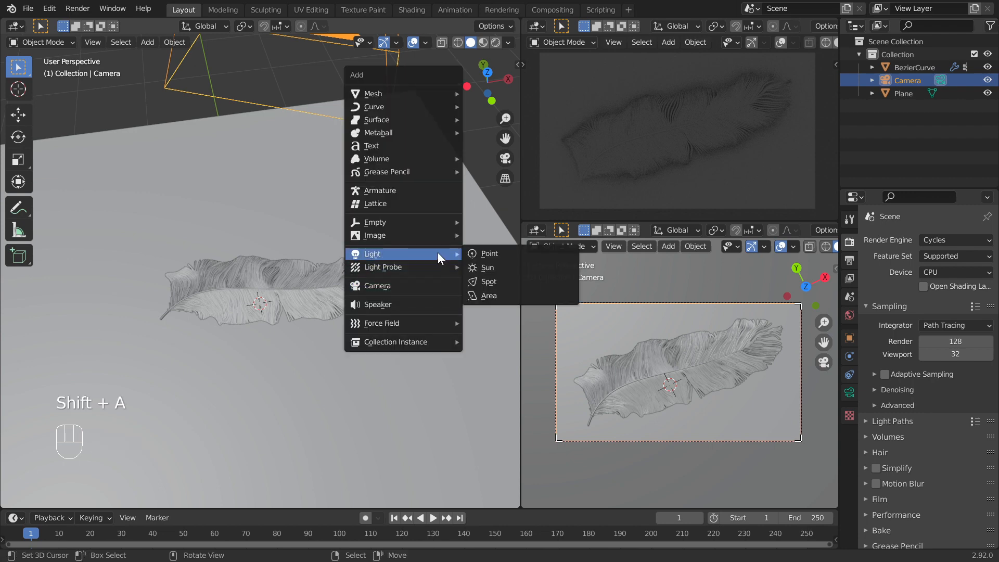
click(477, 296)
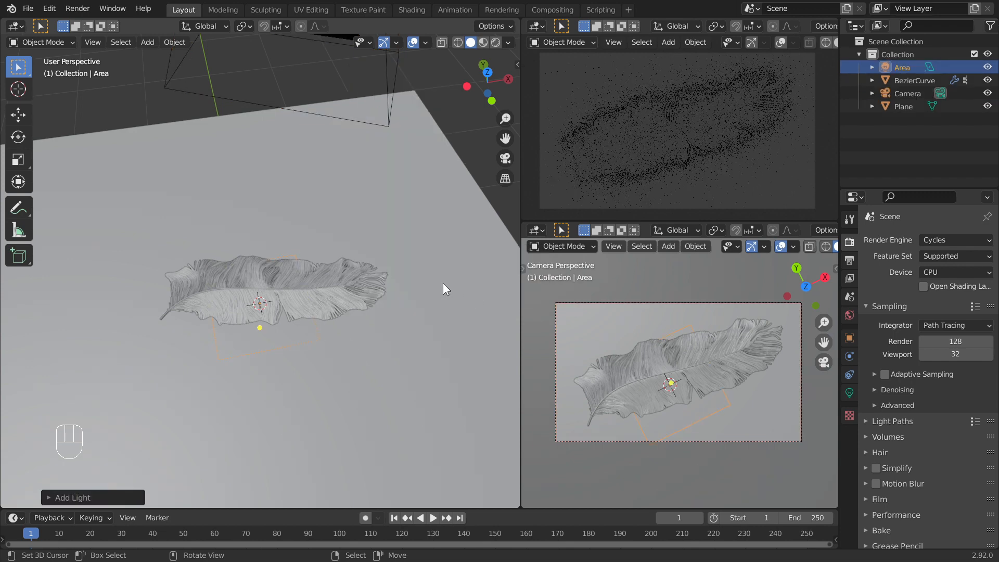
text(gz2)
key(Return)
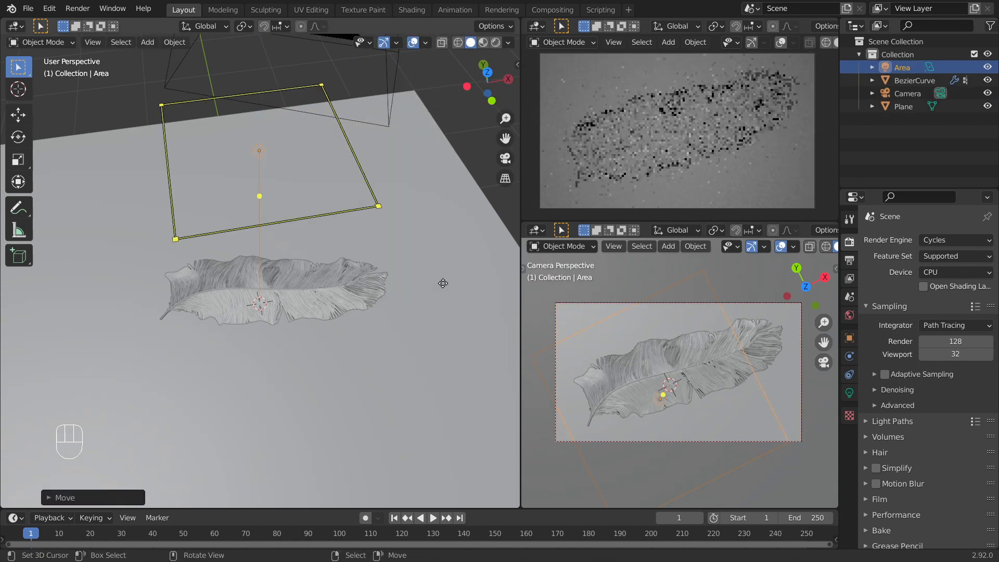
Set the area light's power to 50 W and move it horizontally over the feather's middle, about X 0.158 m, Y 0.094 m.
key(n)
shift+middle_drag(390, 292, 379, 320)
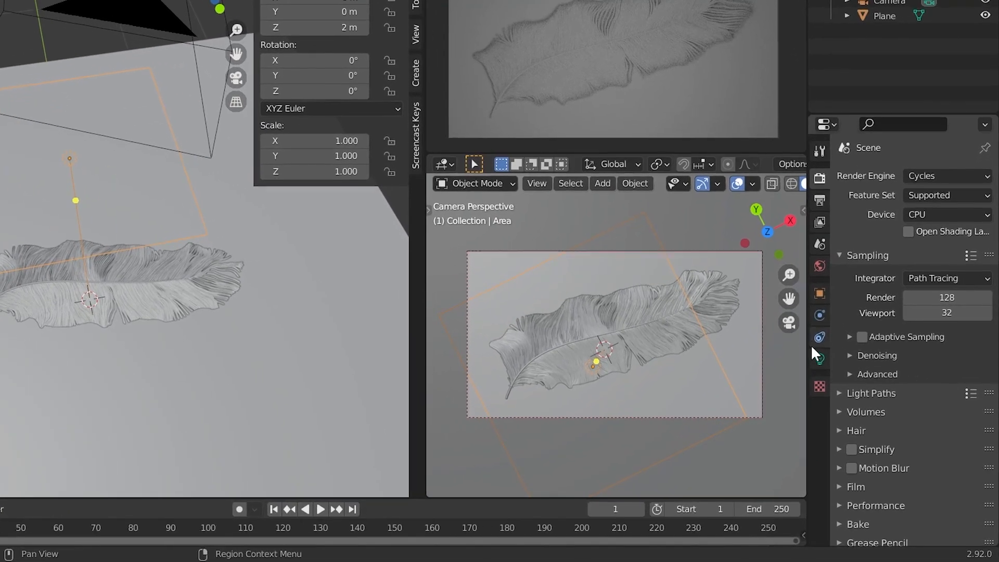
click(833, 374)
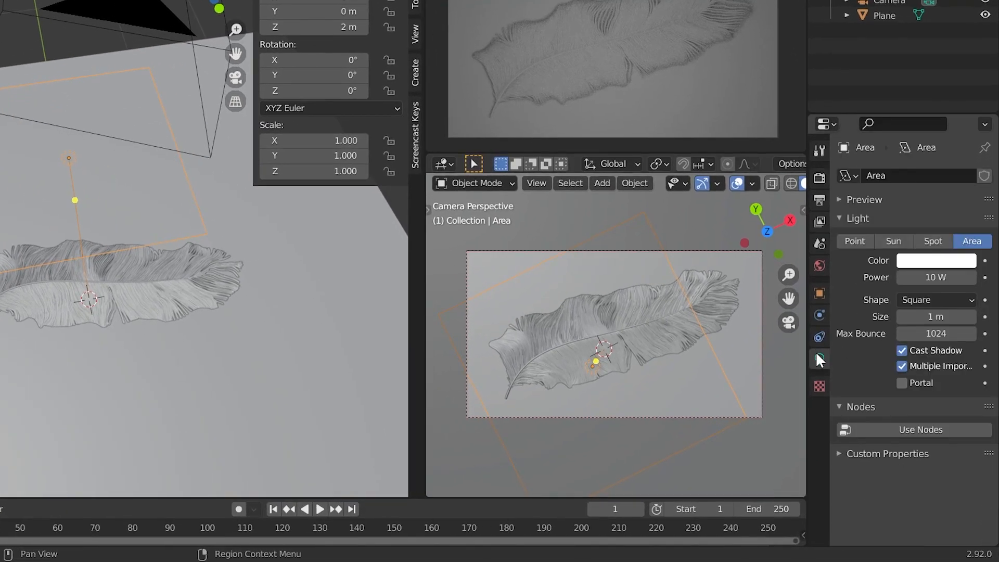
click(929, 278)
text(50)
key(Return)
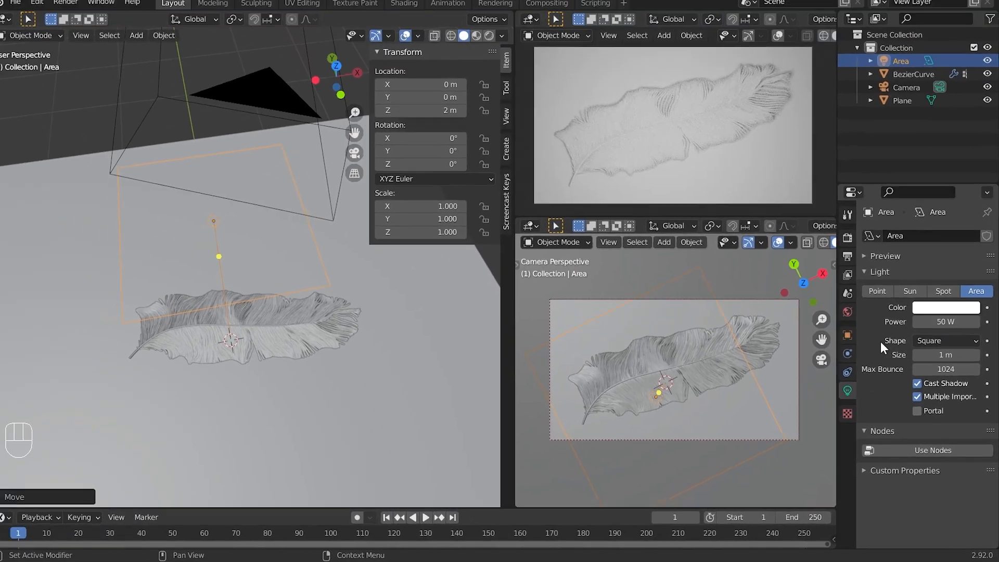
key(g)
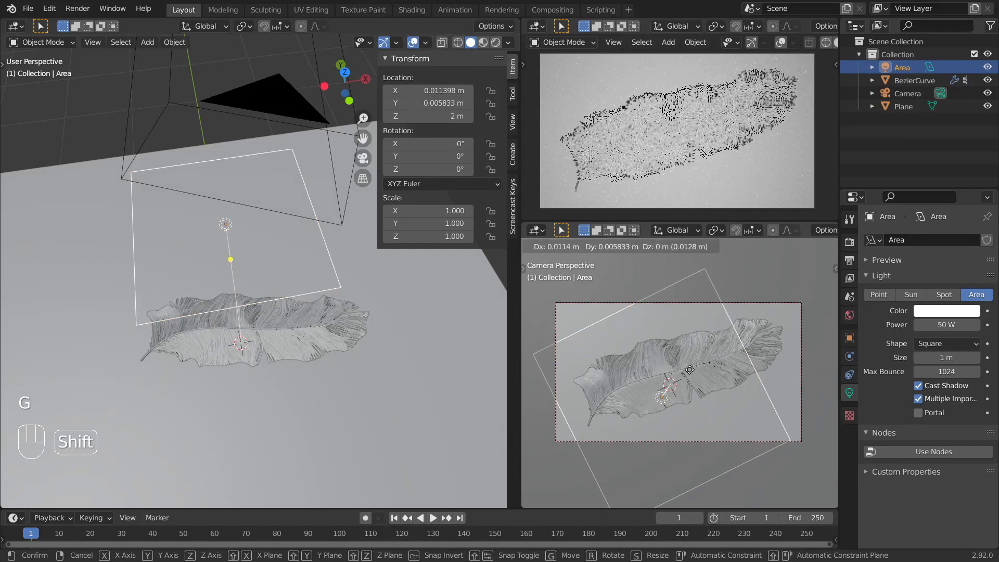
click(550, 361)
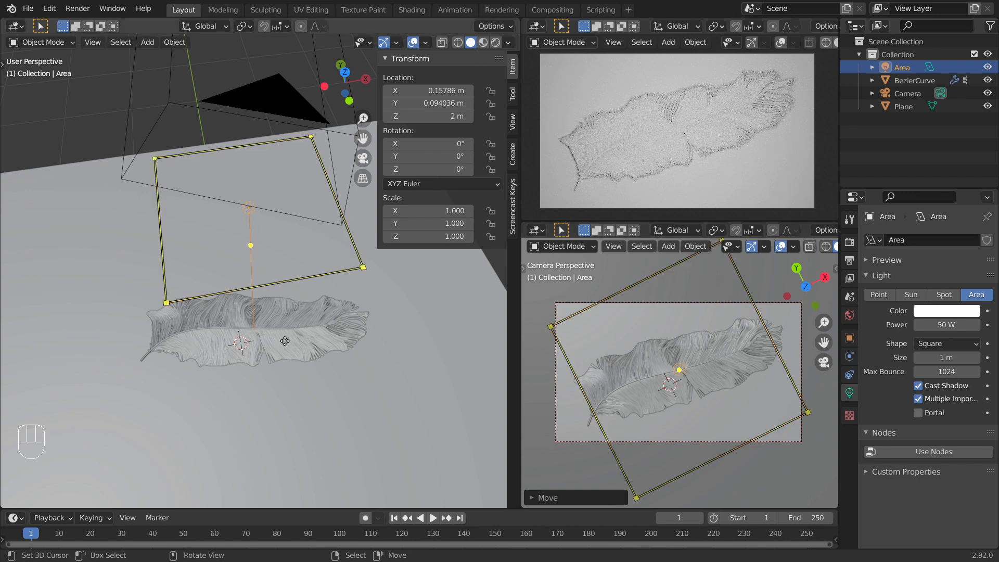
Duplicate the area light and place the copy beyond the feather's quill end at about X -0.873 m, Y -0.035 m, Z 1.81 m.
key(shift+d)
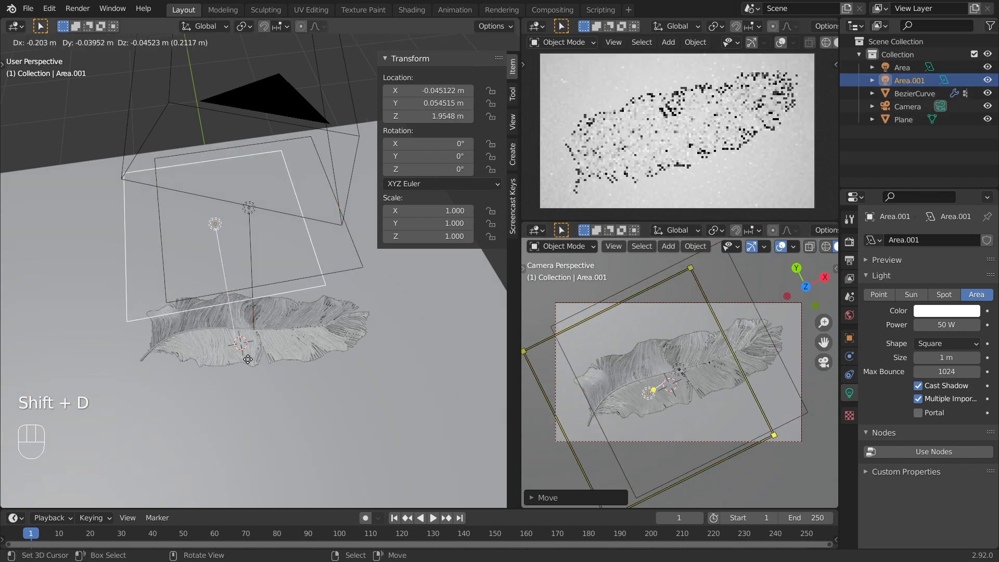
click(109, 408)
middle_drag(267, 397, 355, 373)
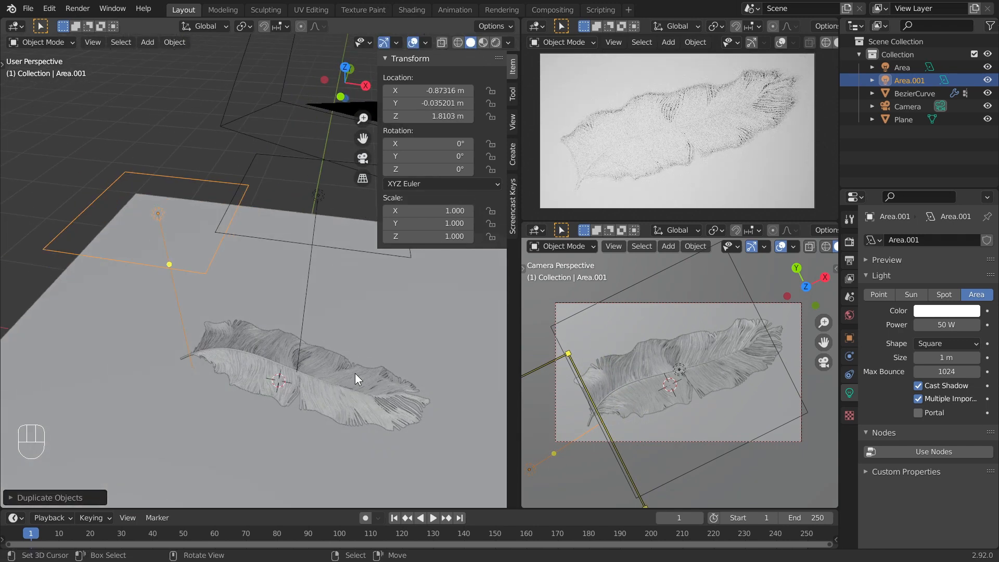
Rotate the duplicated light to aim at the feather's middle, at about X -0.92°, Y -37°, Z 9.75°.
key(r)
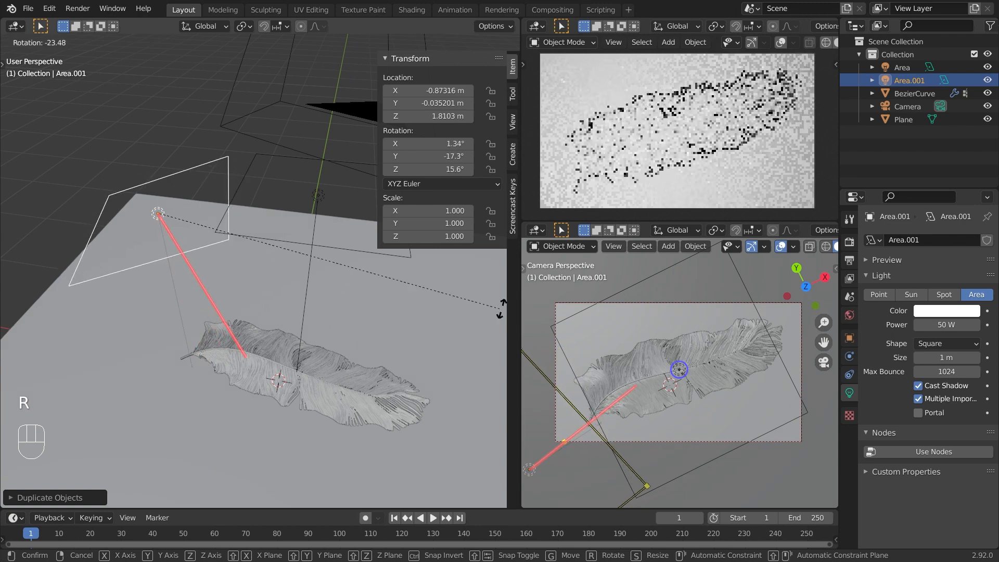
click(363, 204)
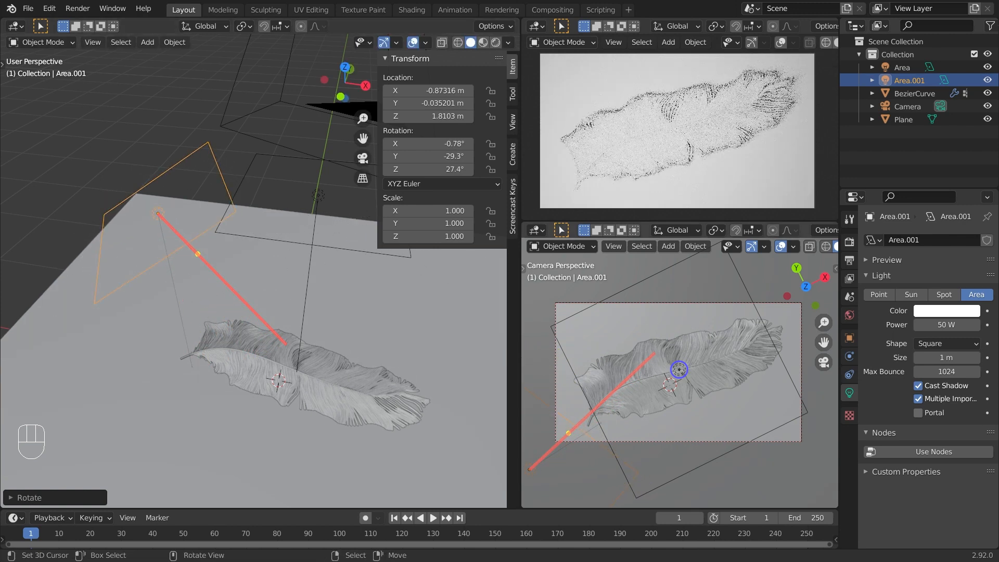
key(r)
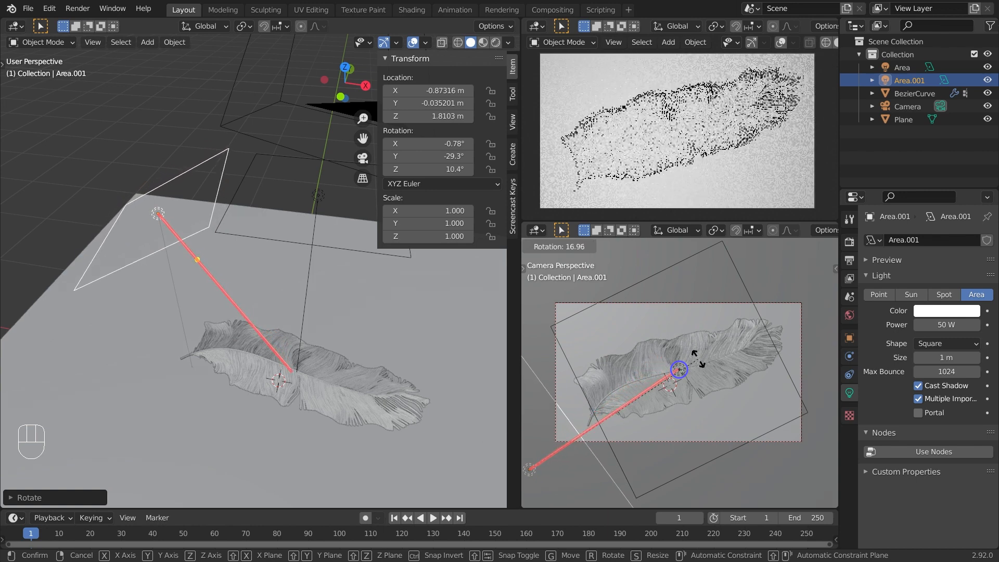
click(703, 360)
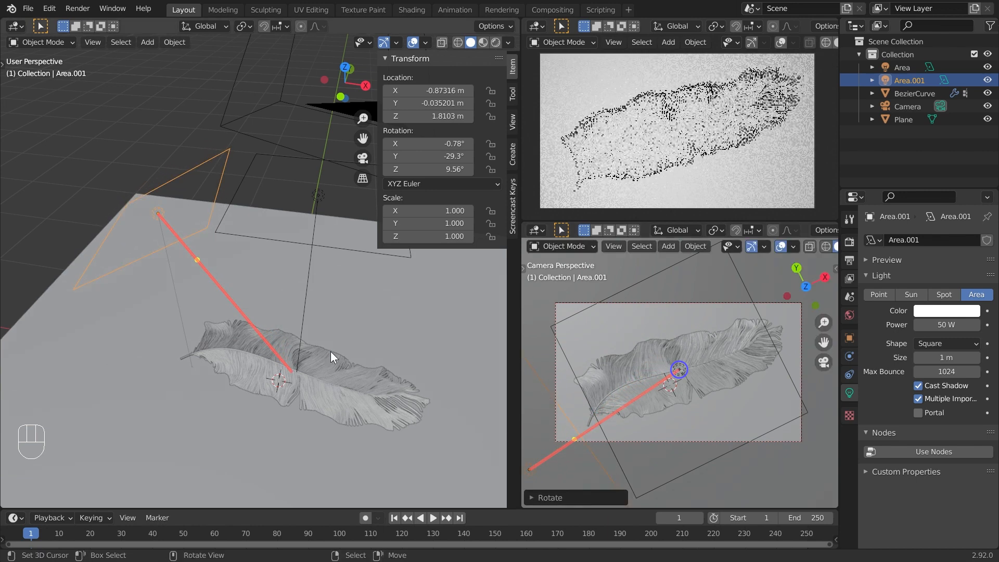
key(r)
click(377, 338)
key(r)
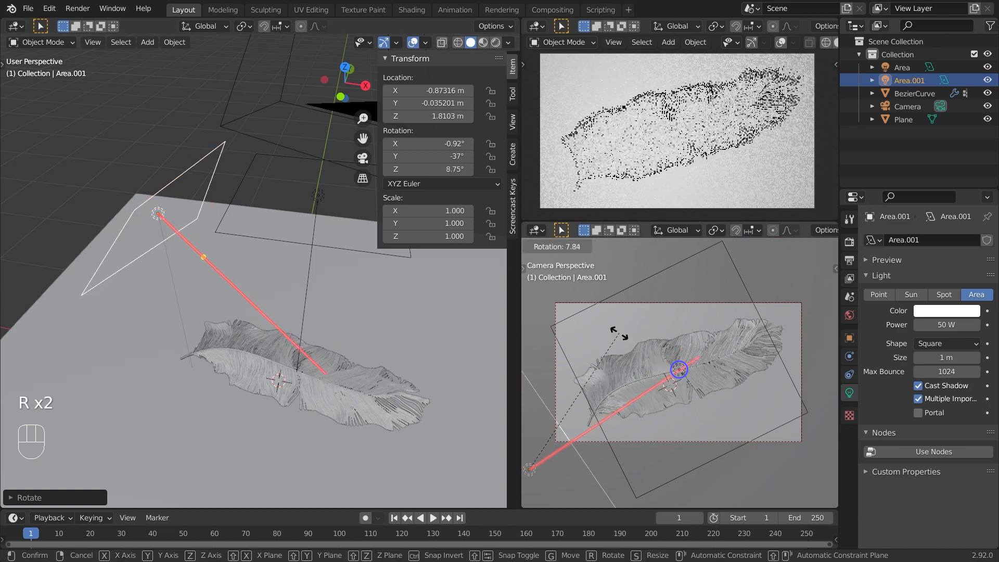
click(622, 333)
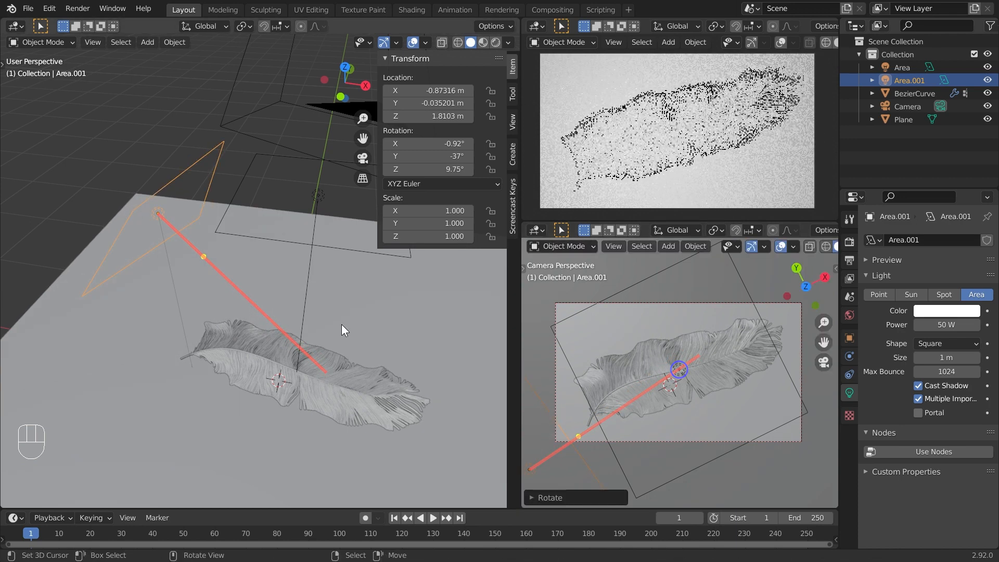
Duplicate the angled light and place the copy beyond the feather's tip at about X 1.103 m, Y 0.147 m.
middle_drag(342, 324, 297, 323)
key(shift+d)
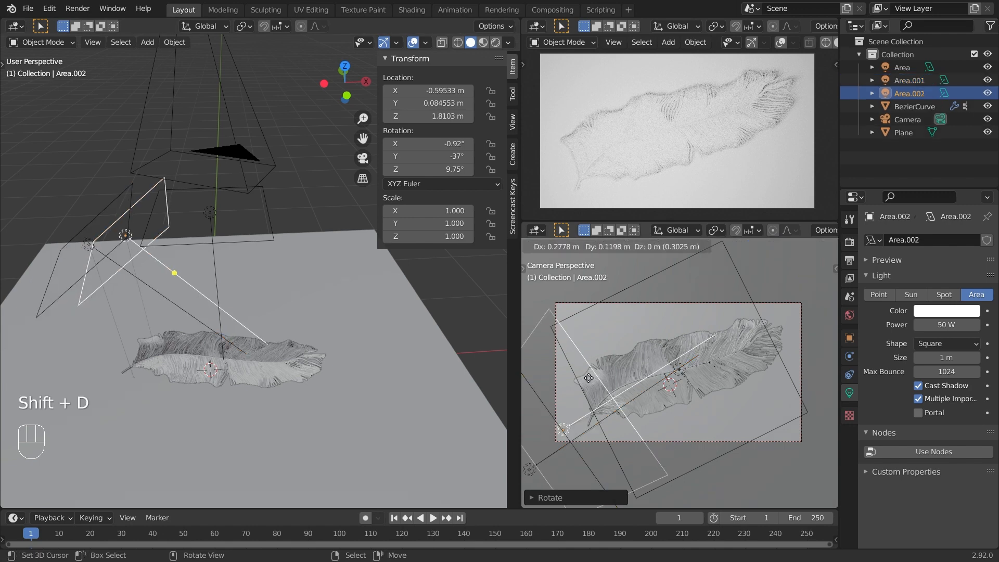
click(830, 249)
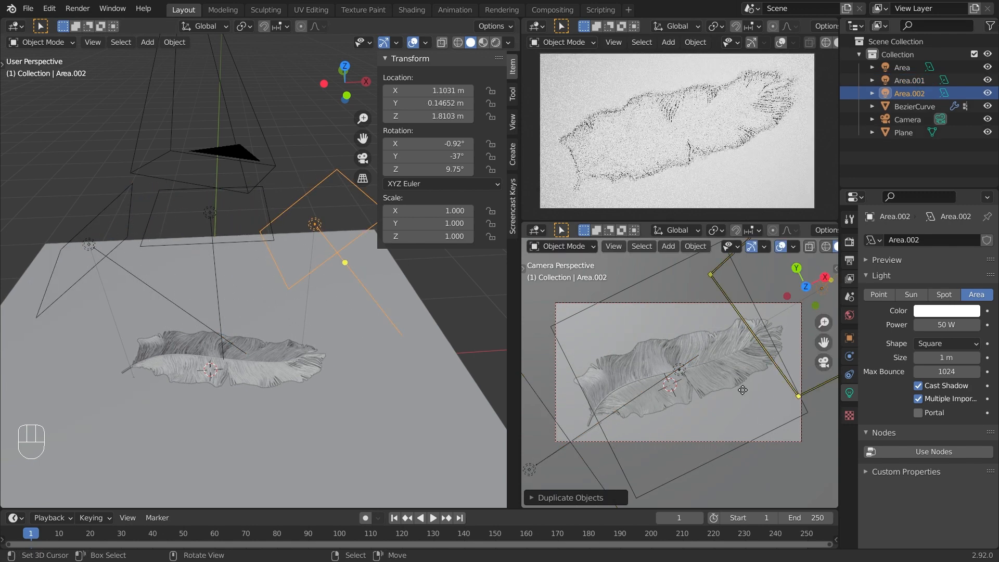
Turn the tip-side light back toward the feather, about 184° around Z, and shift it to about X 1.195 m, Y 0.132 m.
key(r)
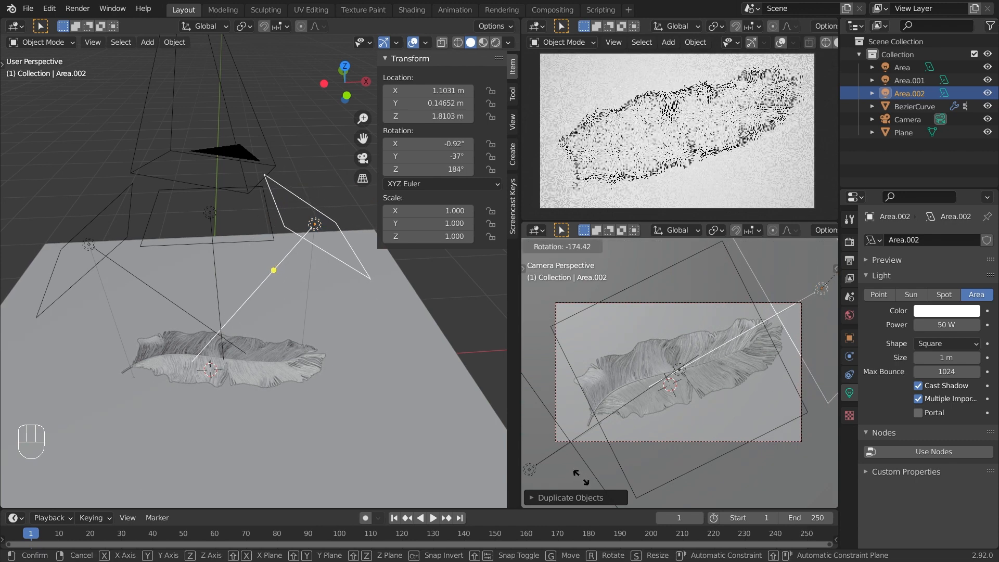
click(581, 477)
key(g)
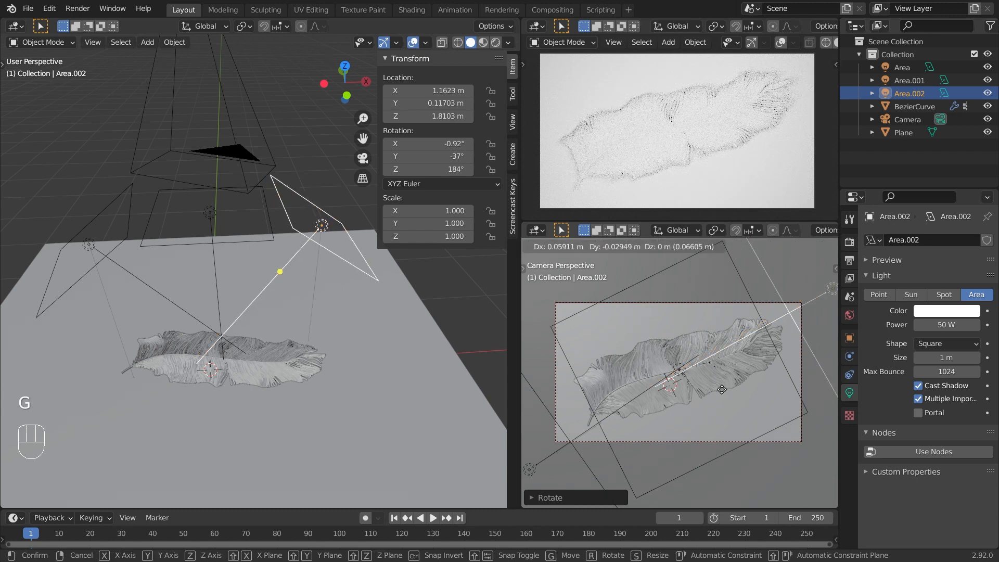
shift+click(761, 340)
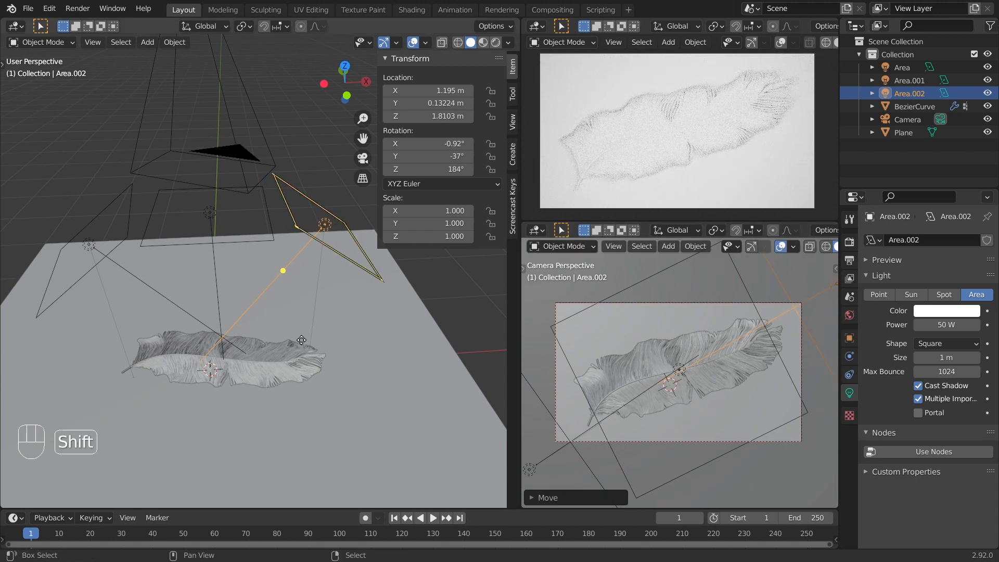
middle_drag(344, 343, 179, 339)
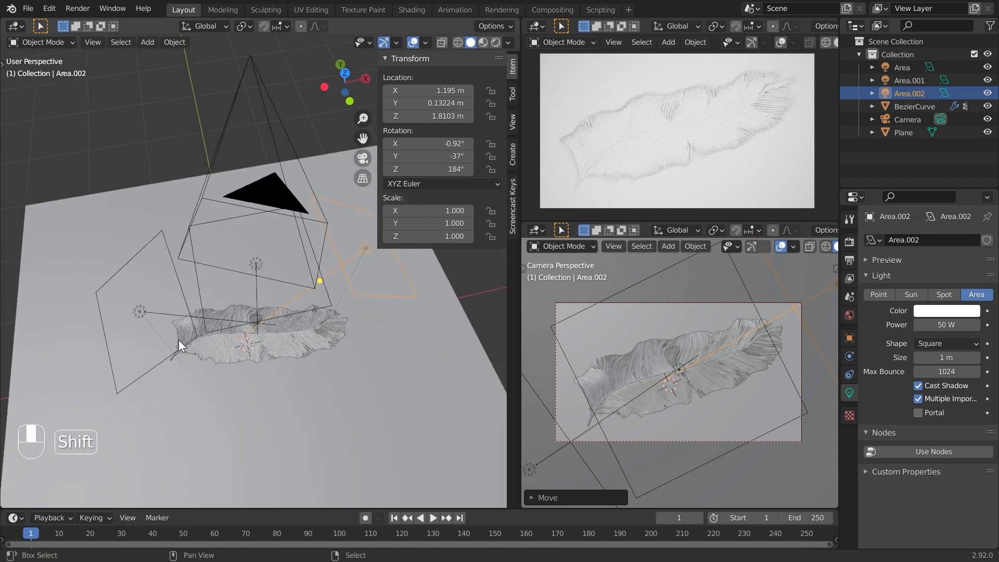
click(140, 310)
click(587, 397)
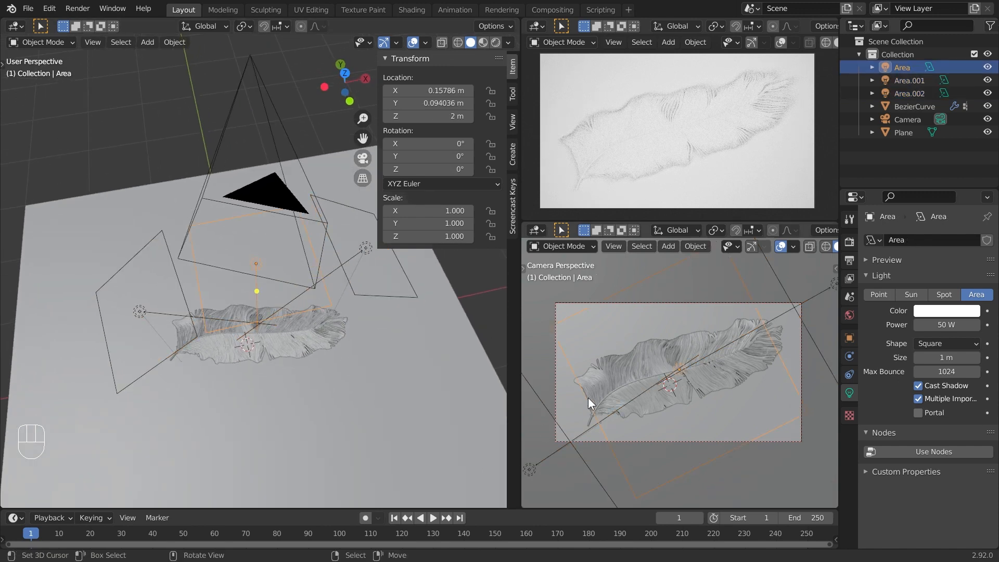
click(790, 306)
Rename the overhead area light above the feather as "tob base lamp".
mouse_move(345, 375)
ctrl+middle_down()
mouse_move(345, 344)
mouse_move(341, 358)
ctrl+middle_up()
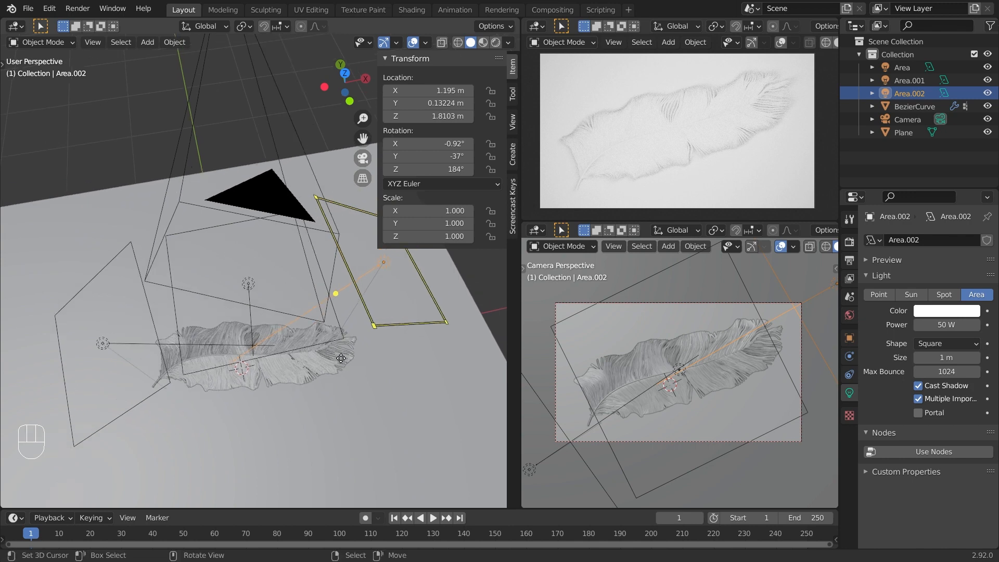
click(245, 285)
key(F2)
text(tob base lam)
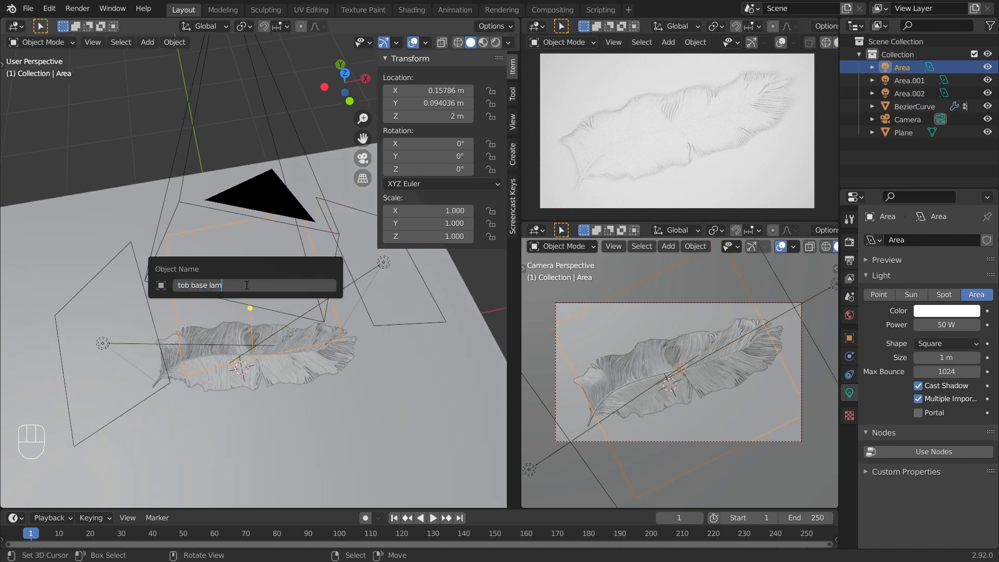
text(p)
key(Return)
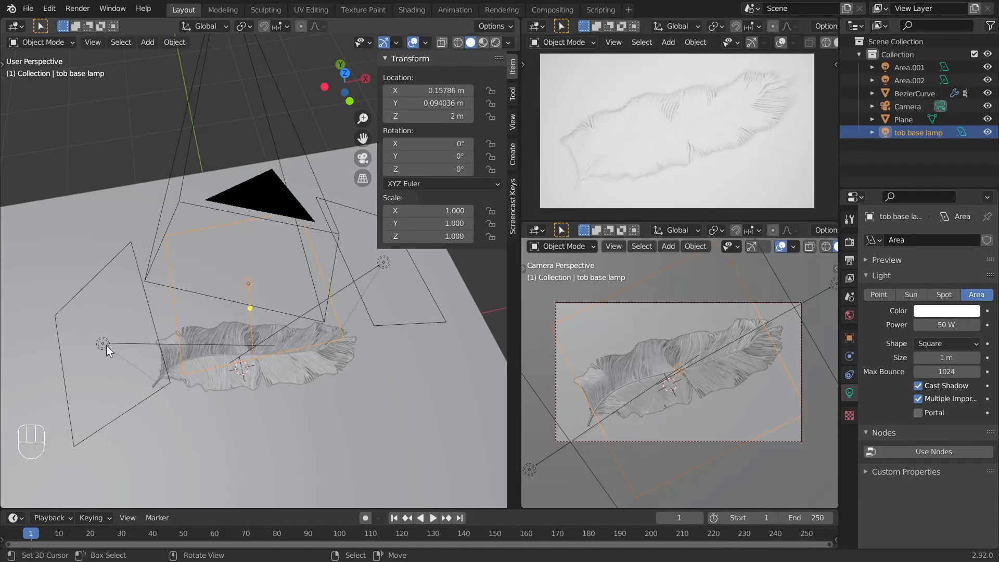
Rename the area light at the feather's quill end as "left side lamp".
click(104, 345)
key(F2)
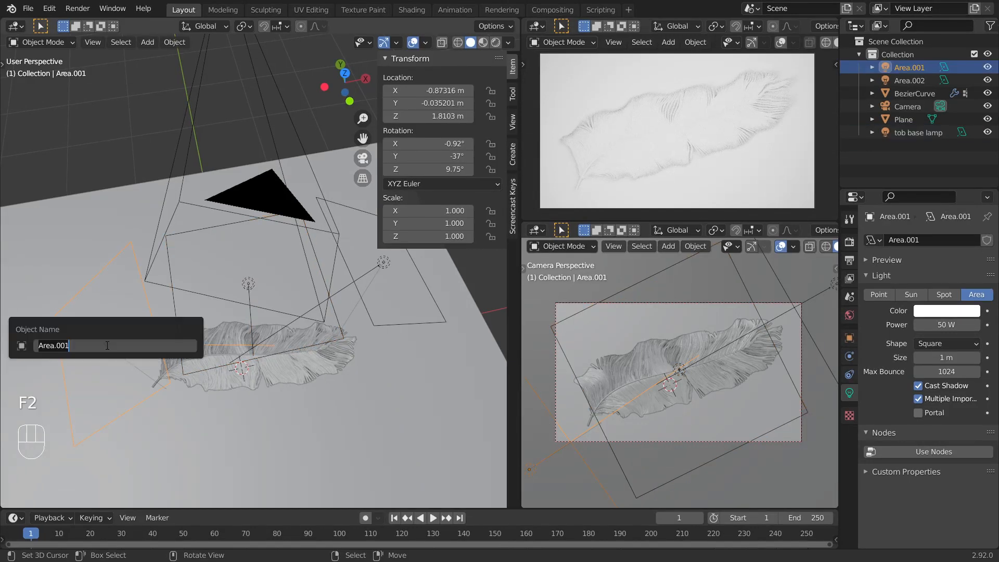
text(left side lamp)
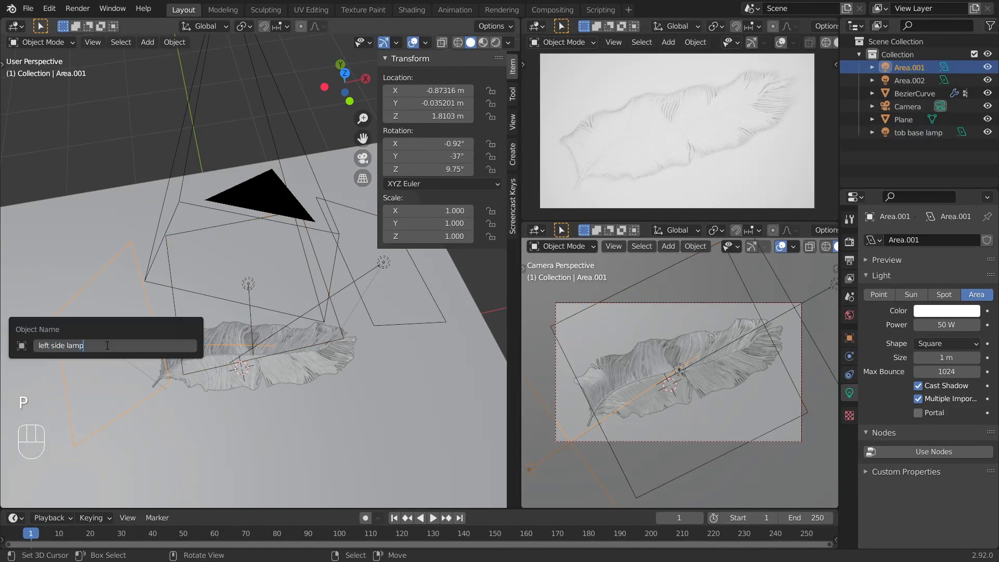
key(Return)
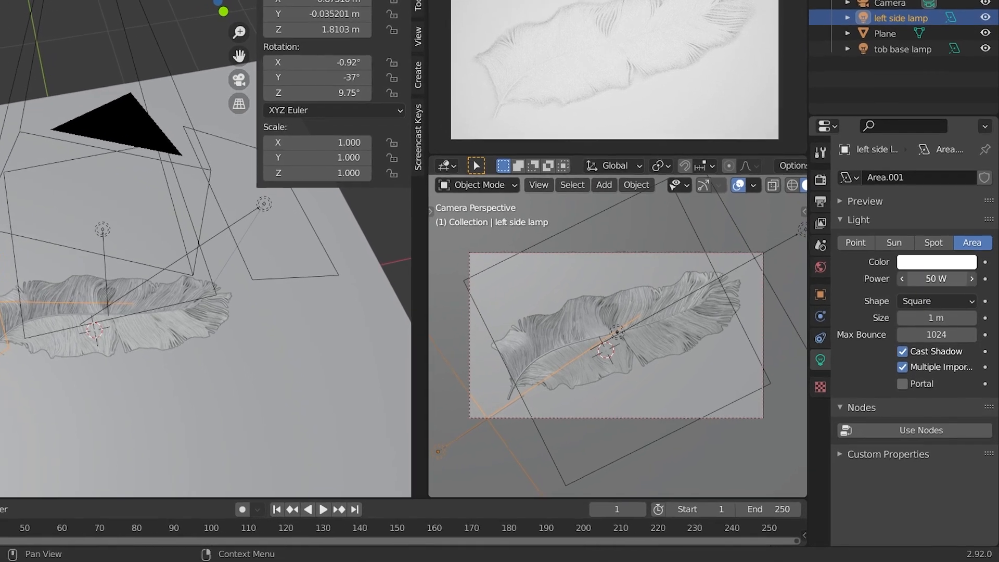
Set the left side lamp's power to 100 W and its colour to hue 0.6, saturation 0.2.
click(924, 279)
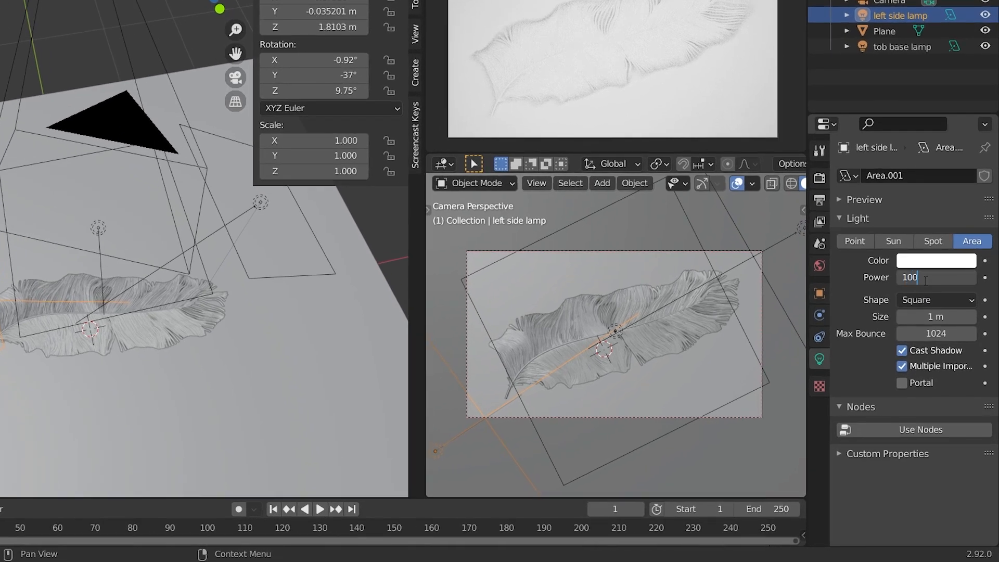
key(Return)
click(928, 261)
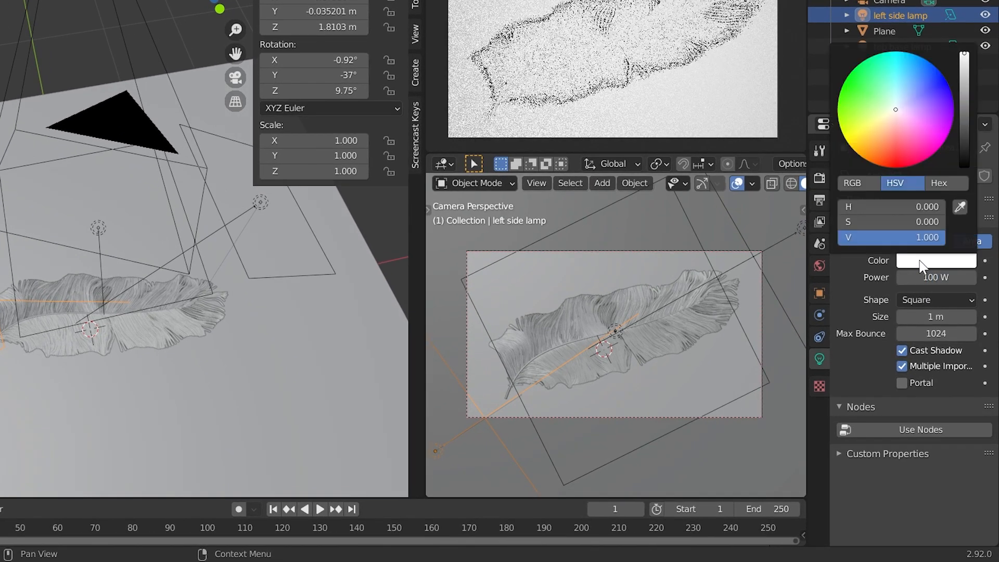
click(910, 206)
text(.6)
key(Tab)
text(.2)
key(Return)
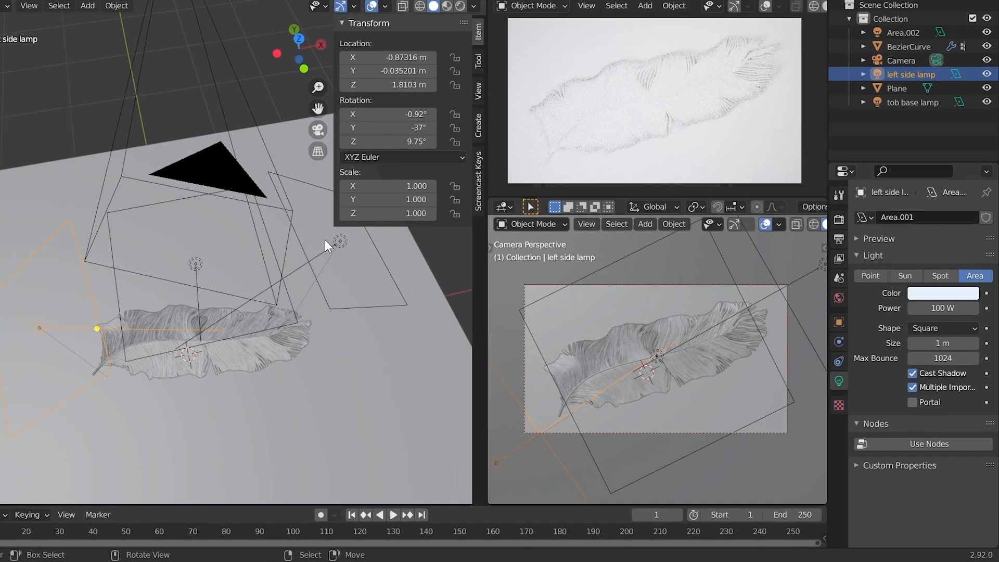
Rename the area light at the feather's tip end as "right side lamp".
click(338, 241)
key(F2)
text(right)
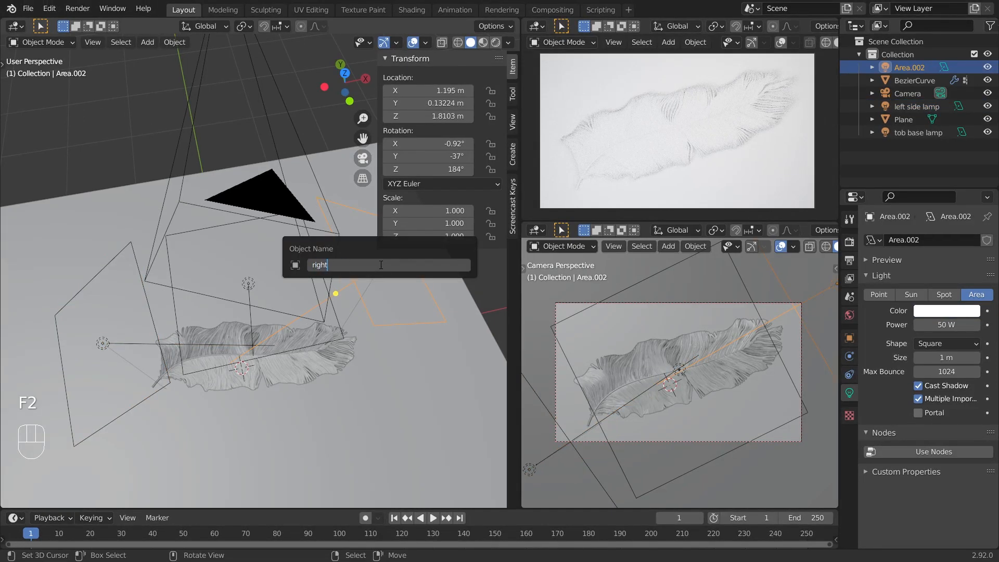
text( side lamp)
key(Return)
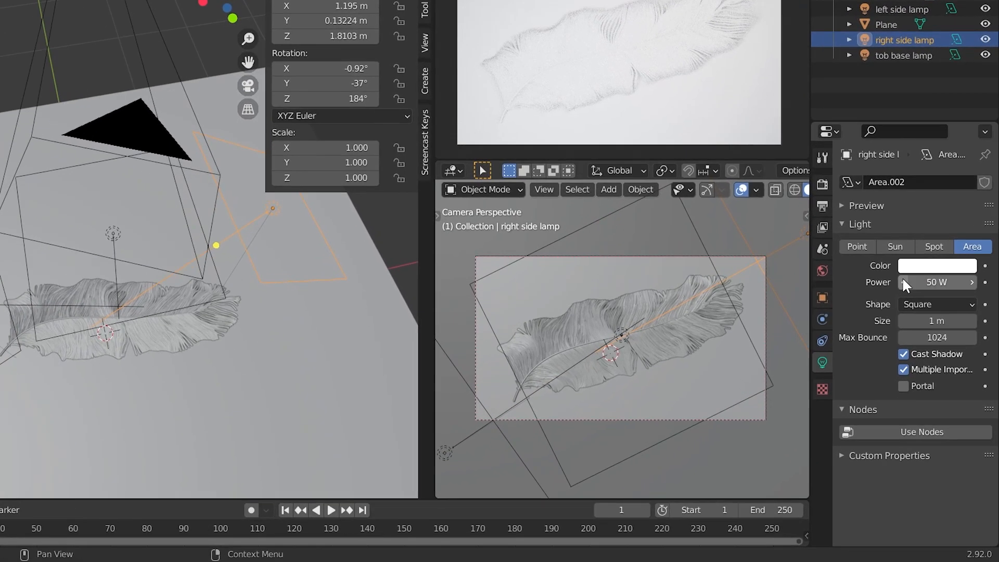
Set the right side lamp's power to 100 W and its colour to hue 0.07, saturation 0.2.
click(934, 325)
text(100)
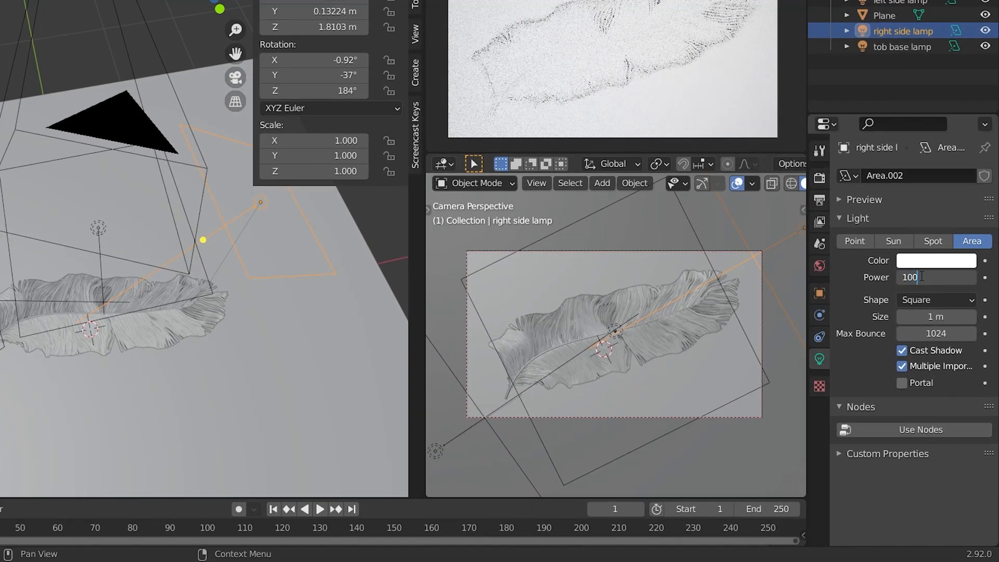
key(Return)
click(922, 265)
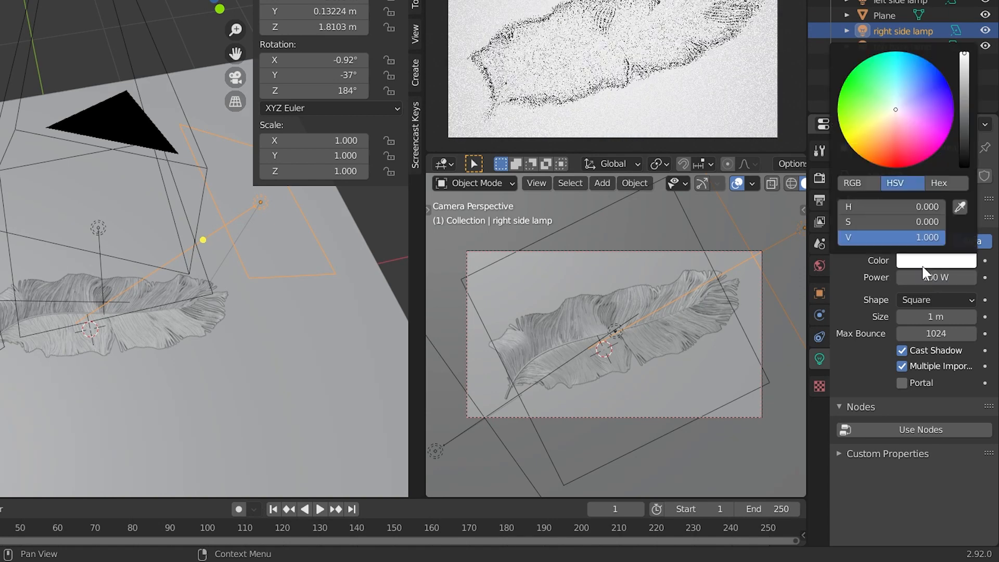
click(912, 203)
text(.07)
key(Tab)
text(.2)
key(Return)
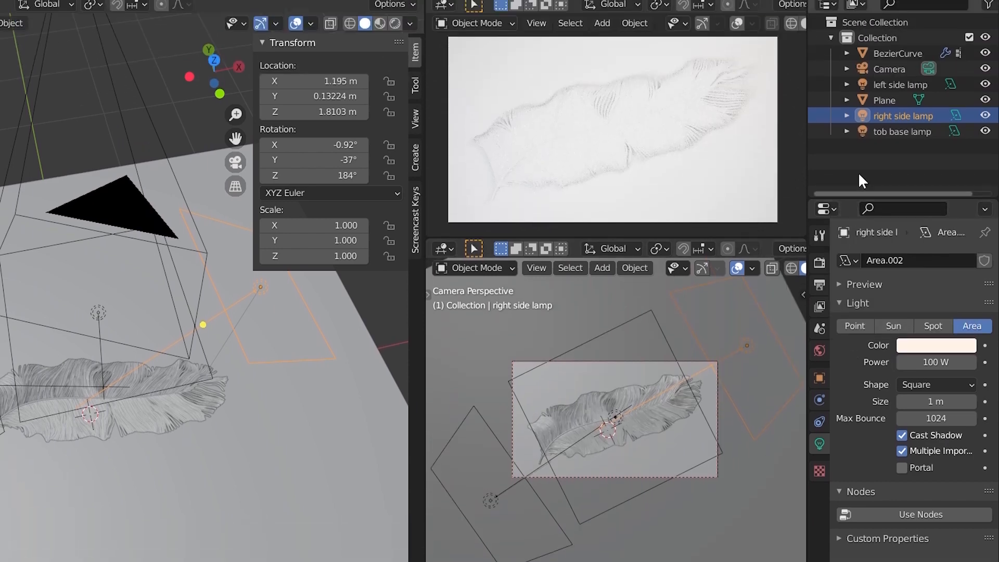
Create a new collection directly under the scene collection for the camera and lamps.
ctrl+click(902, 131)
ctrl+click(900, 84)
ctrl+click(889, 69)
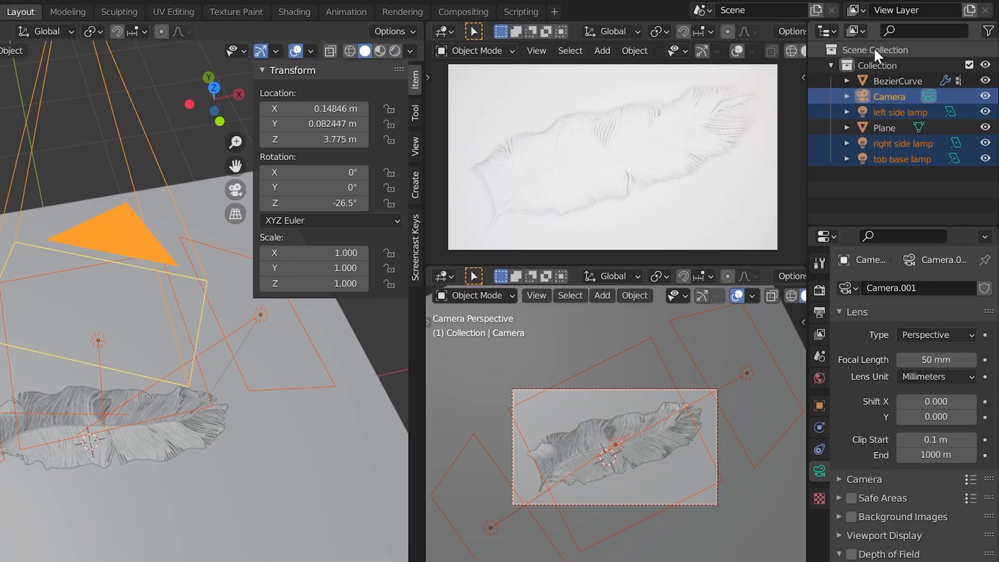
right_click(873, 48)
click(873, 48)
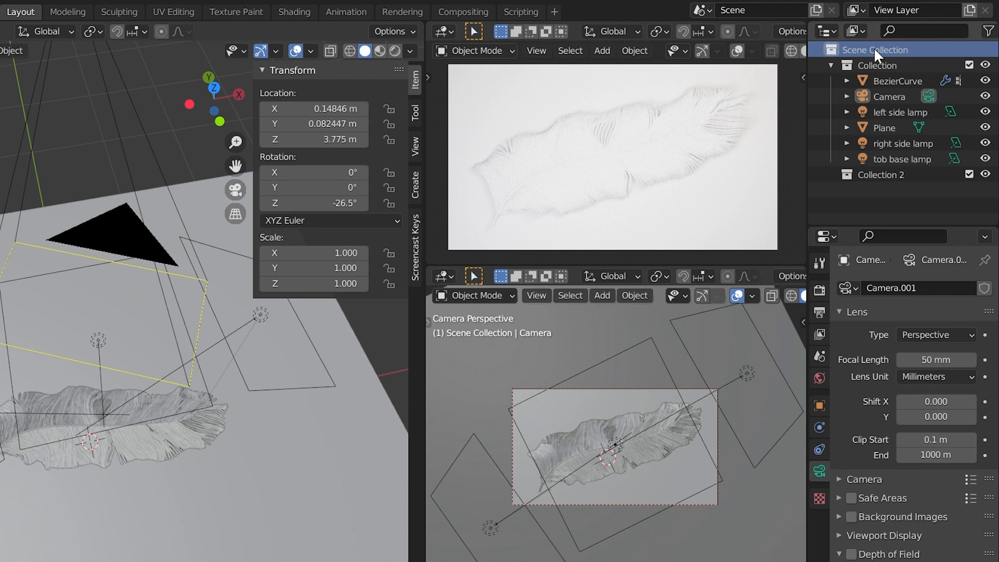
Move the camera and the three lamps into the new collection.
ctrl+click(890, 112)
ctrl+click(886, 142)
ctrl+click(885, 158)
drag(882, 142, 888, 176)
Rename the collection holding the camera and lamps as "Light & Cam".
double_click(879, 109)
text(Light & Cam)
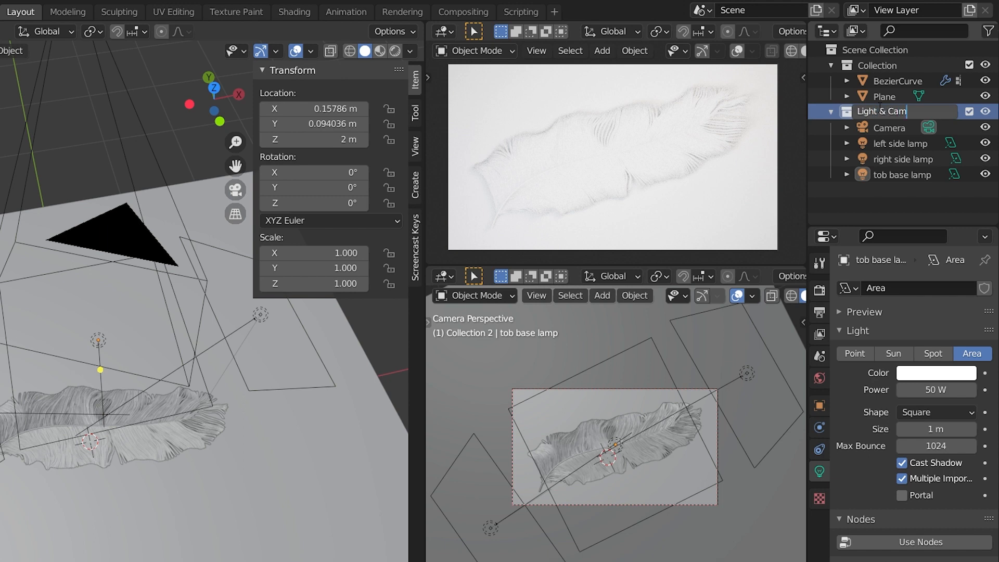
key(Return)
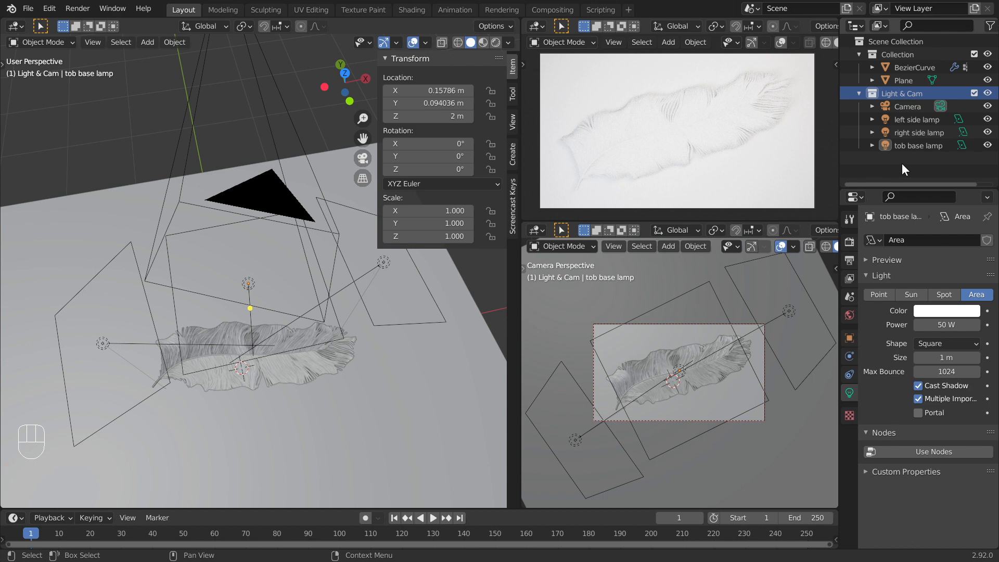
Select the feather's shaft curve and turn the large viewport into a Shader Editor with its sidebar hidden.
click(719, 366)
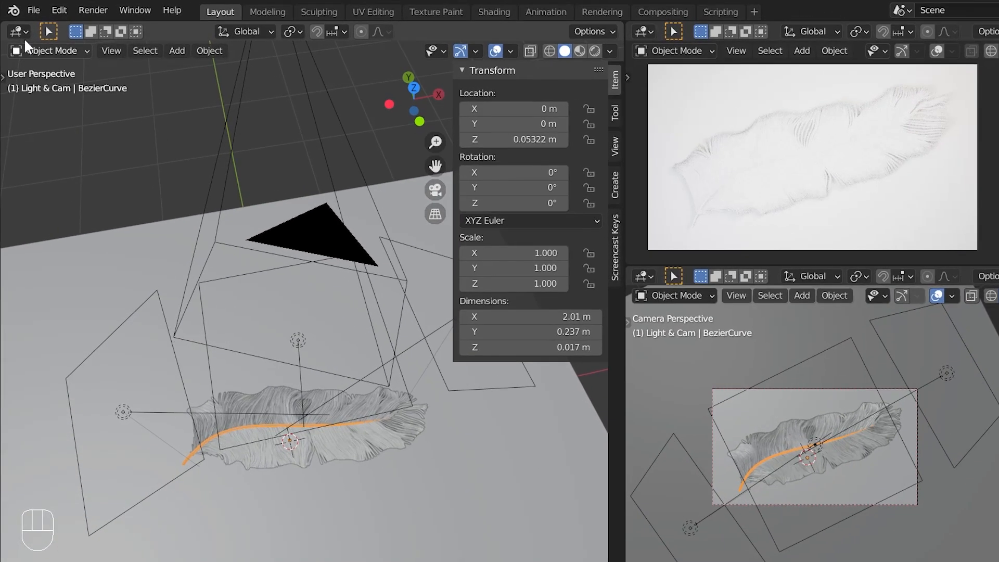
click(17, 27)
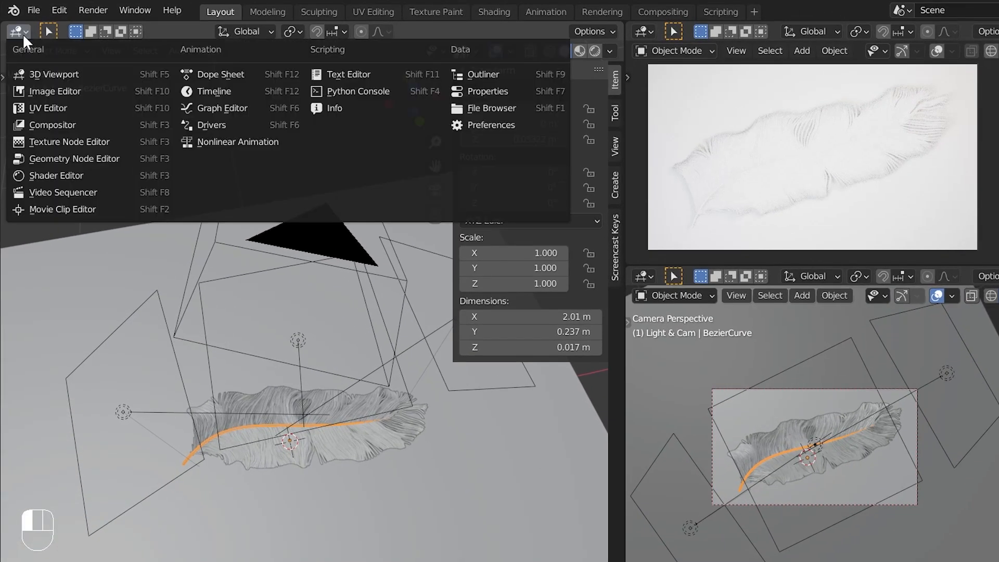
click(58, 174)
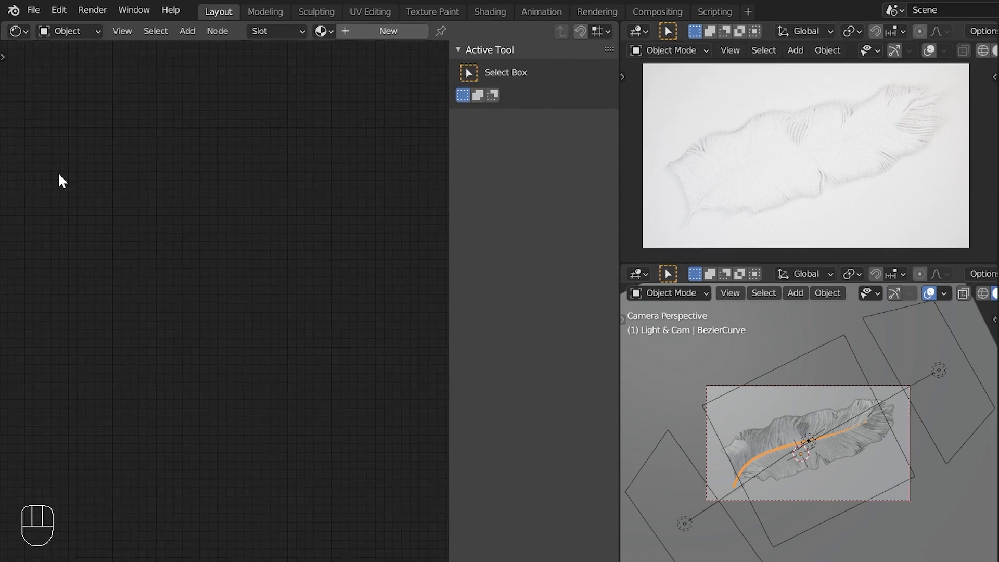
key(n)
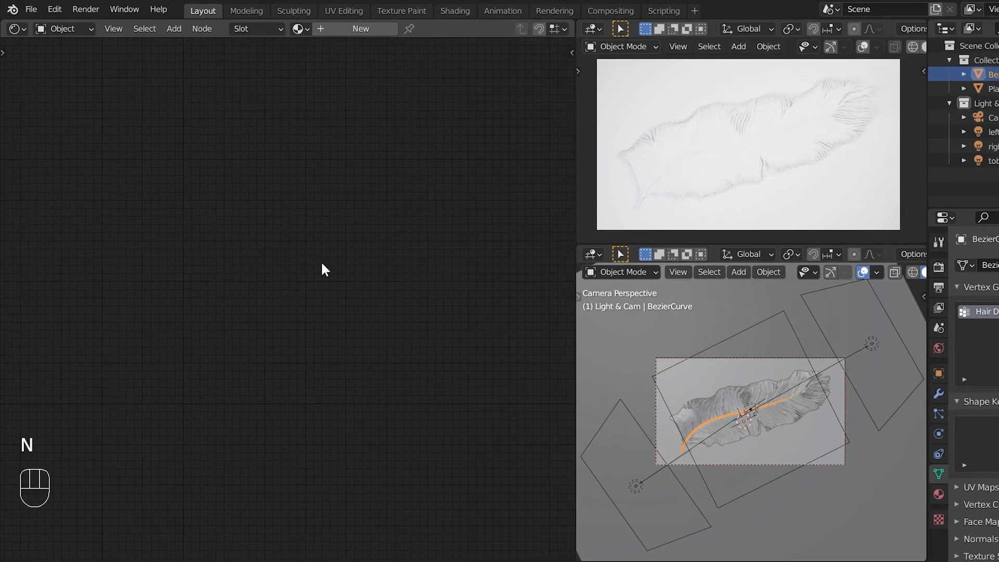
Create a new material on the feather curve and add a second slot holding another new material.
click(366, 29)
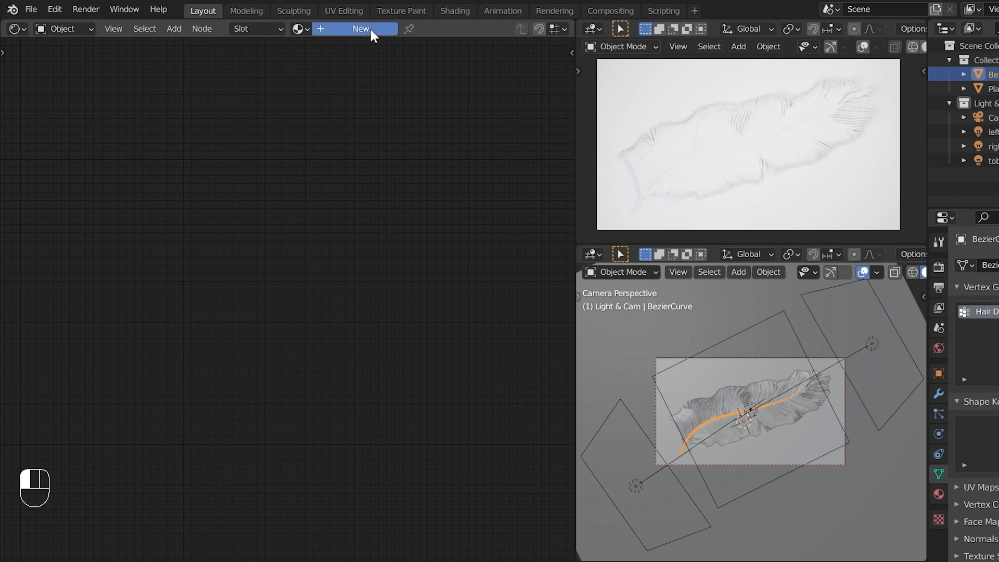
middle_drag(411, 268, 439, 192)
scroll(439, 199, up, 2)
click(346, 31)
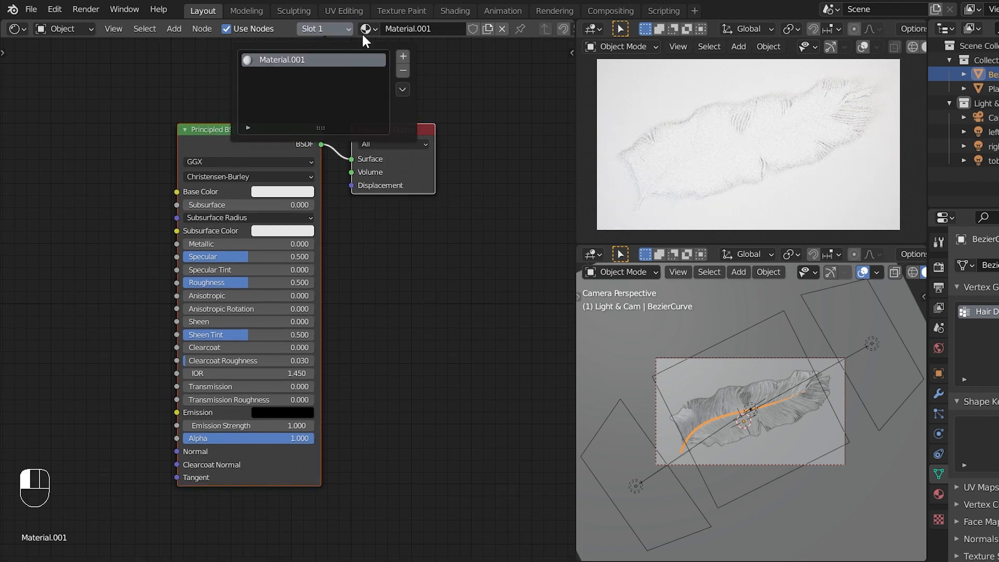
click(402, 56)
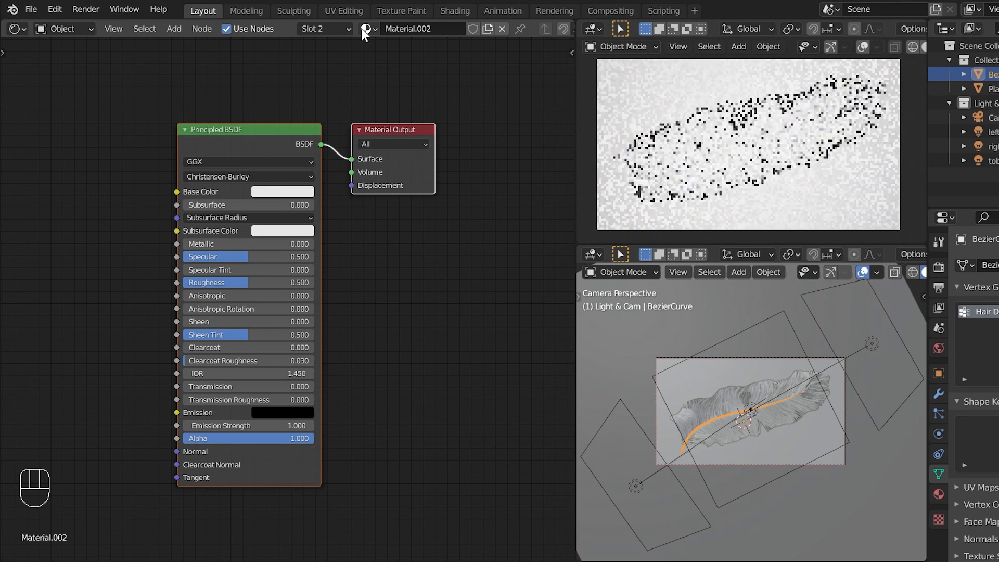
Rename the material in the feather curve's first slot as "Mat 01".
click(335, 26)
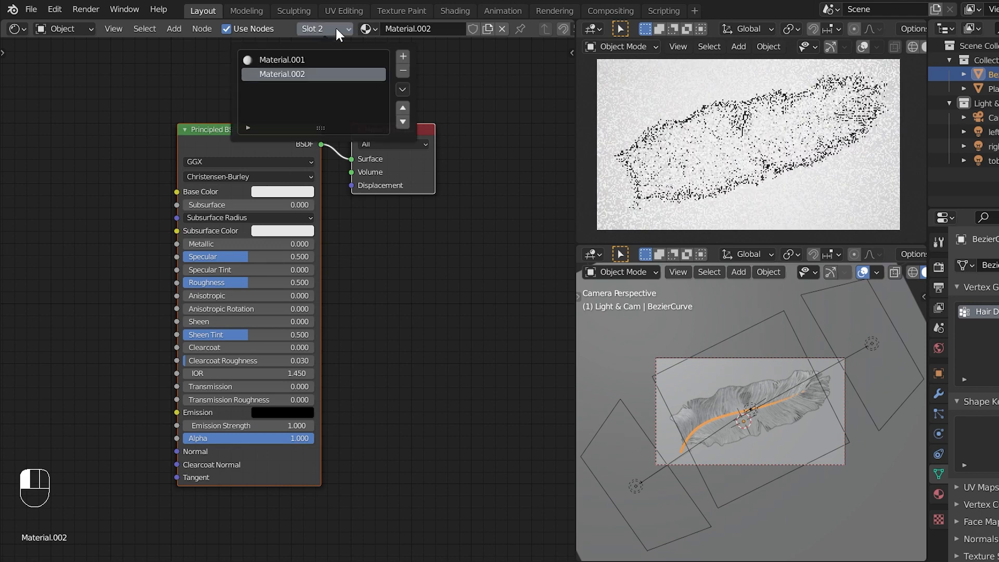
click(320, 59)
click(410, 28)
text(M)
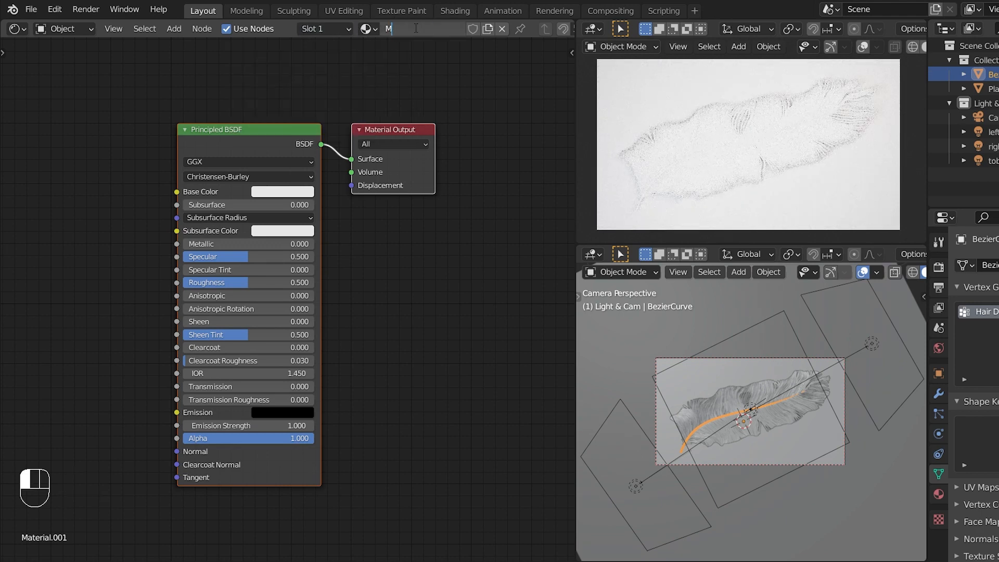
text(at 01)
key(Return)
Rename the material in the feather curve's second slot as "Mat 02".
click(343, 26)
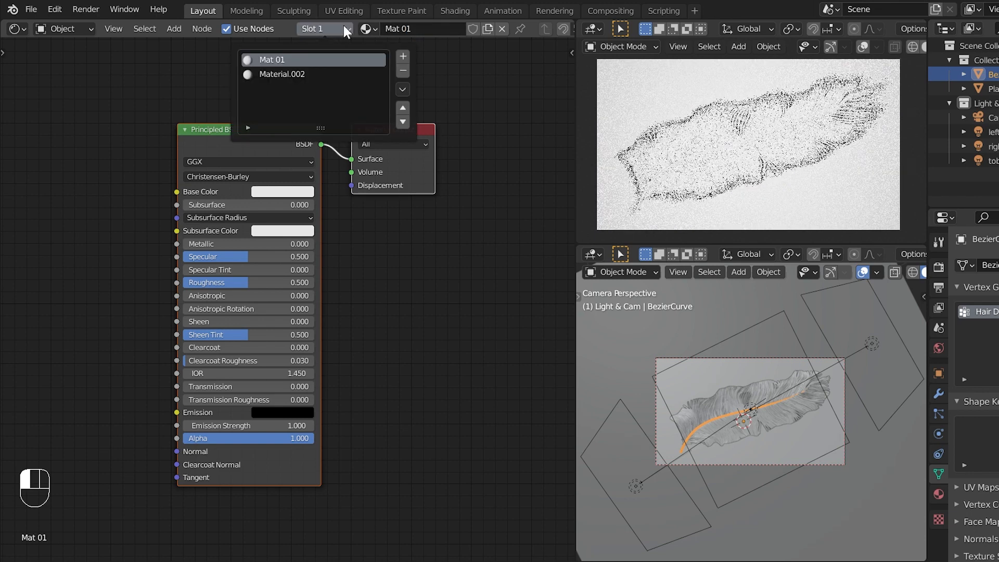
click(302, 73)
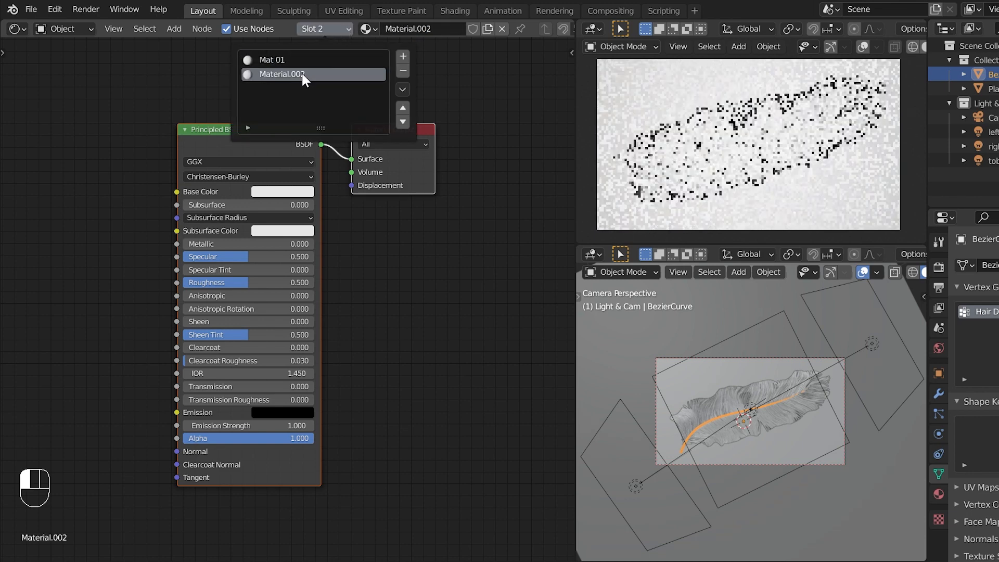
click(439, 29)
text(Mat 02)
key(Return)
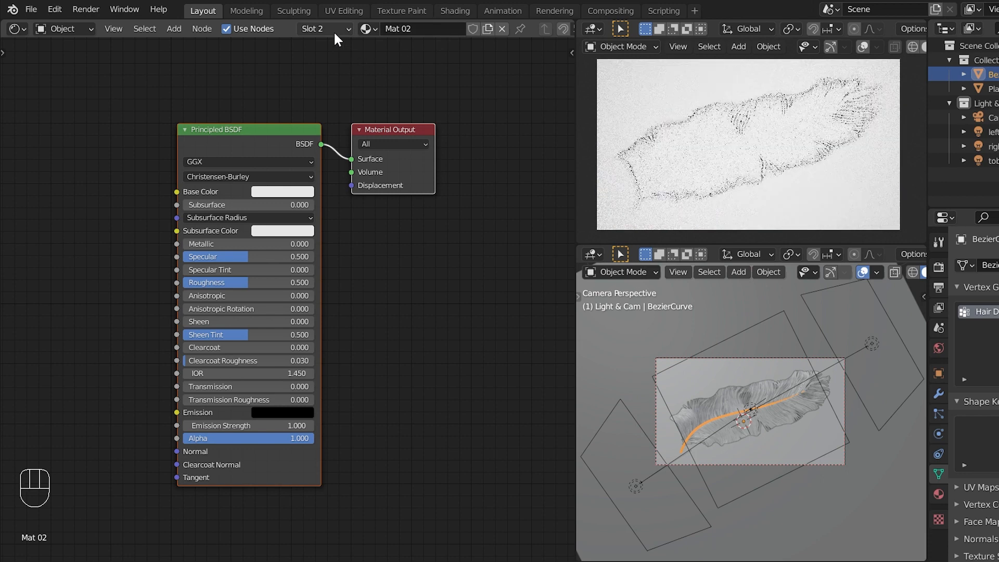
Review the list of available materials and the feather curve's two slots in its material properties, leaving Mat 02 active.
drag(404, 243, 399, 238)
click(372, 30)
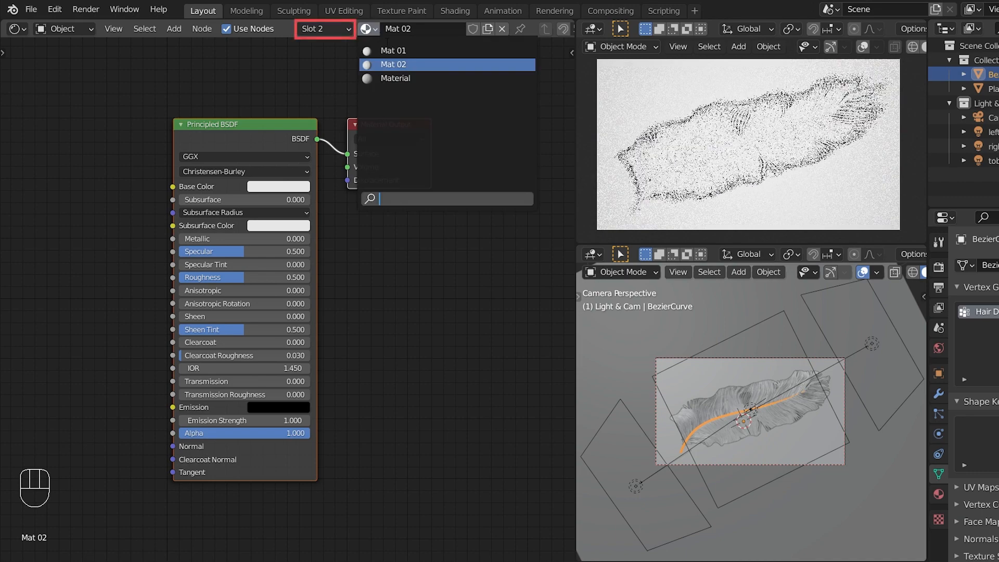
click(369, 27)
click(338, 31)
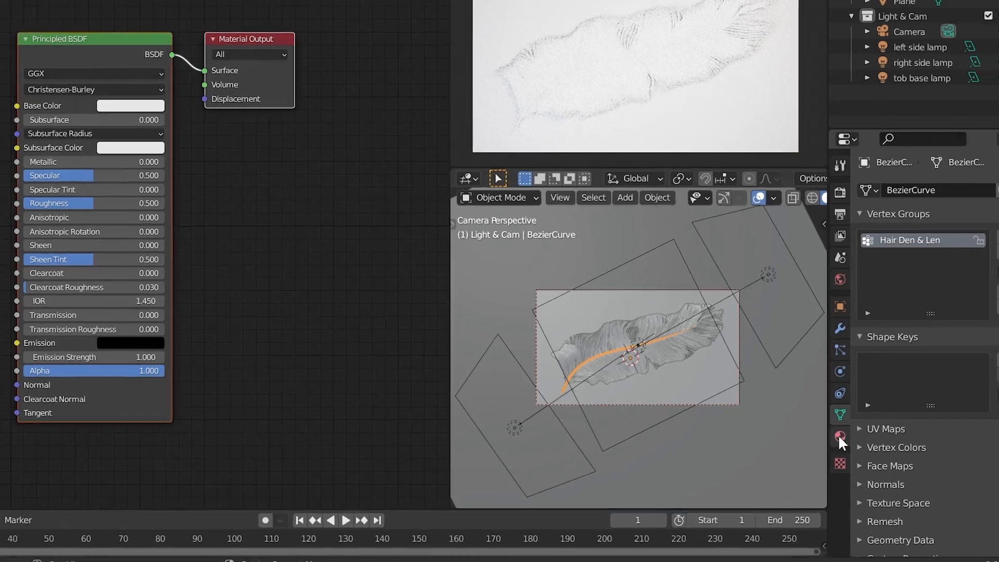
click(840, 436)
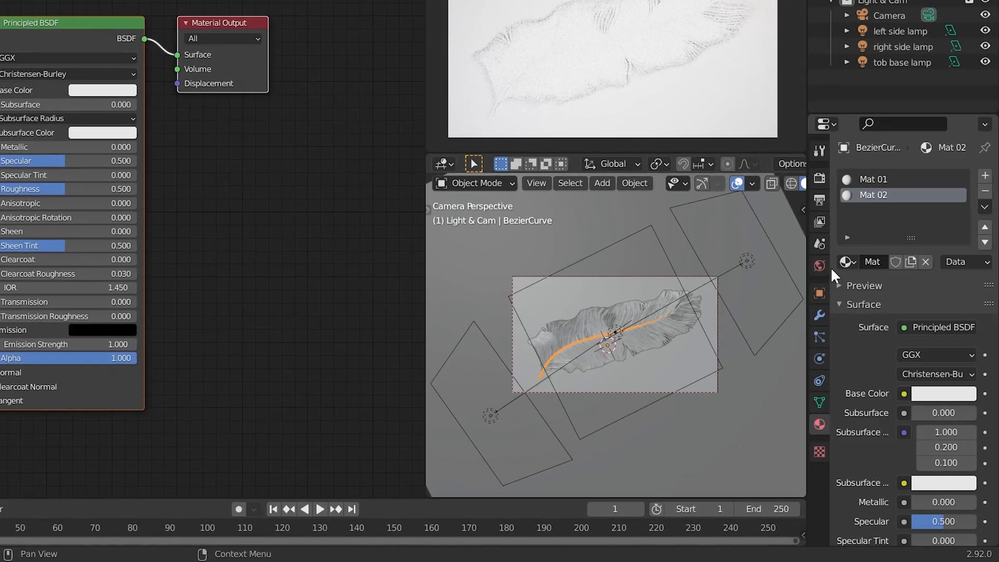
drag(808, 229, 790, 228)
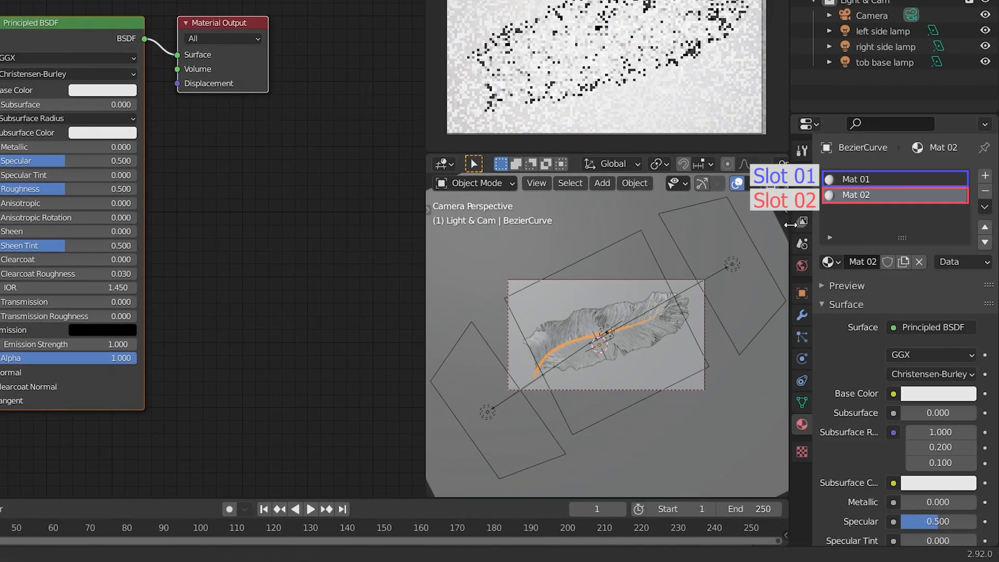
click(862, 180)
click(860, 193)
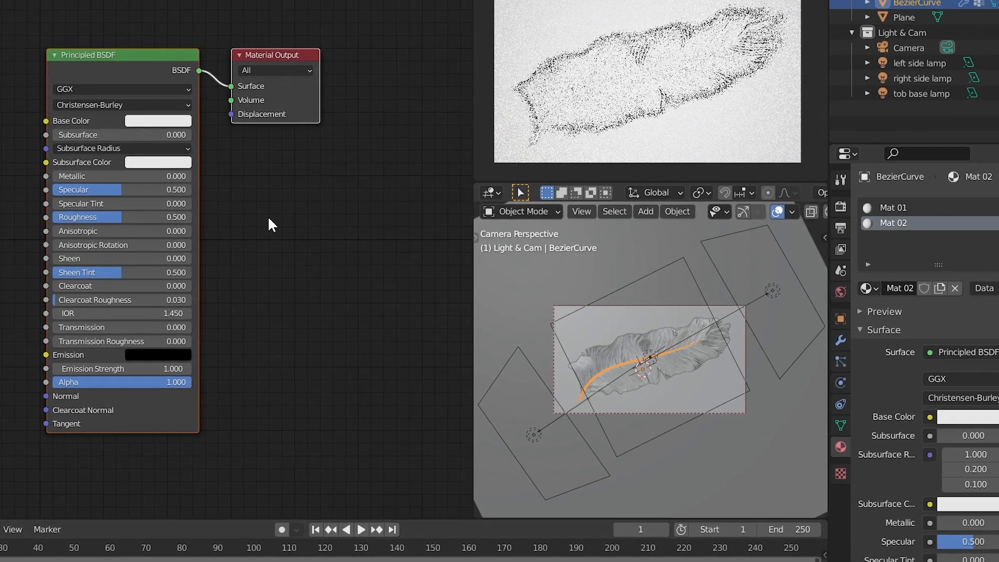
Replace Mat 02's Principled BSDF with a Hair BSDF and connect it to the Material Output's Surface.
key(Delete)
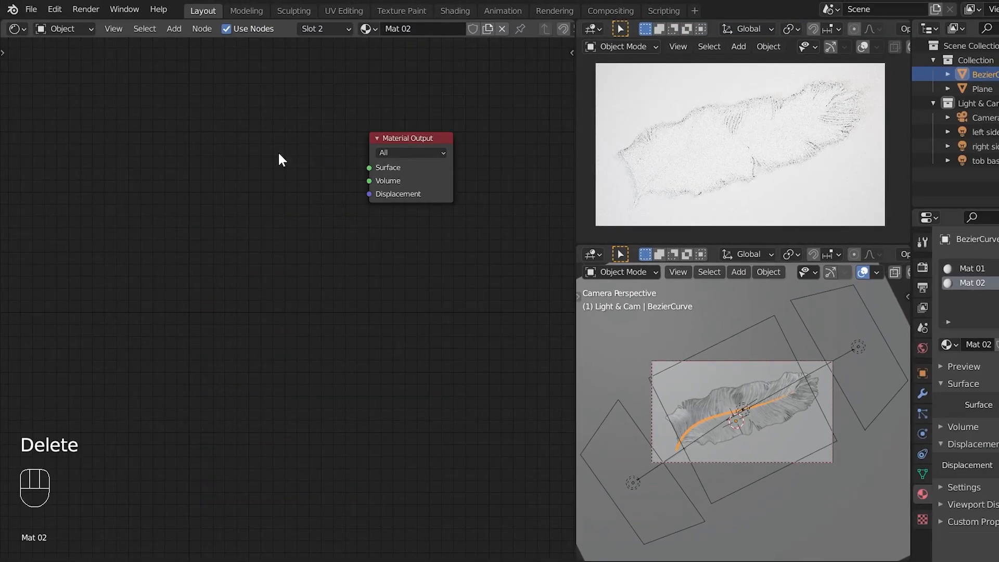
key(shift+a)
mouse_move(120, 246)
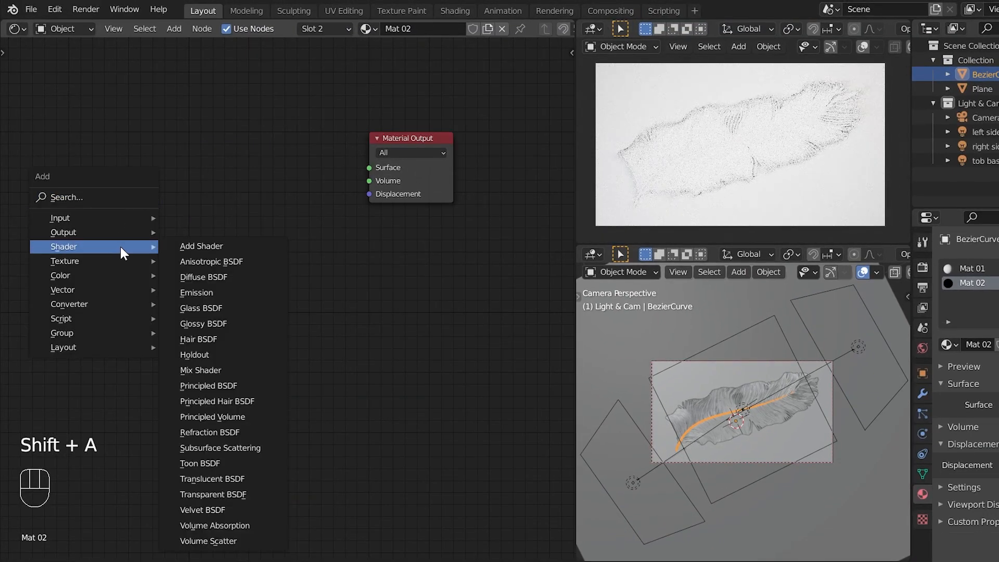
click(218, 337)
click(223, 312)
drag(280, 197, 398, 199)
middle_drag(342, 255, 303, 321)
scroll(323, 291, up, 4)
drag(392, 234, 390, 223)
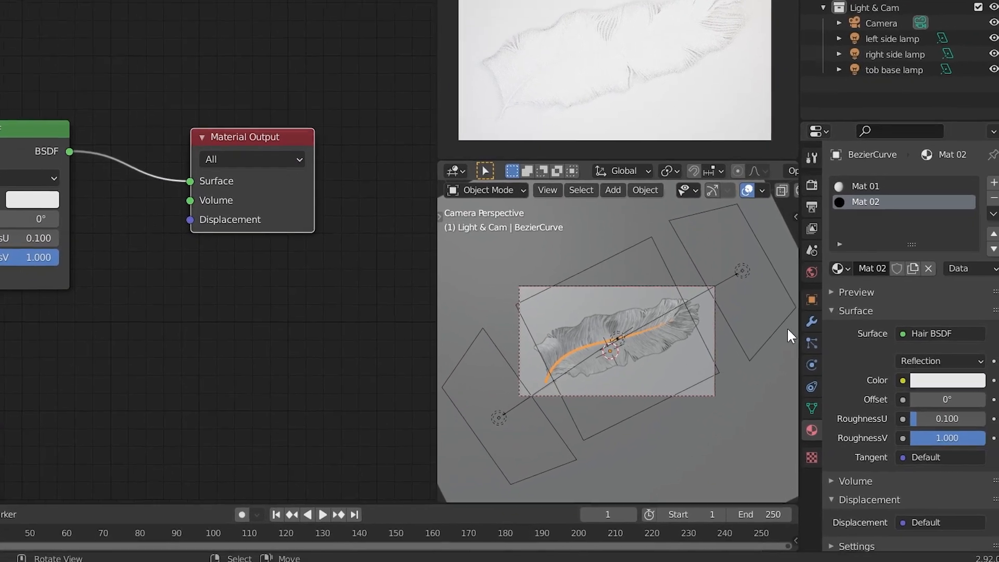
Set the hair particle system's render material to Mat 02.
click(811, 343)
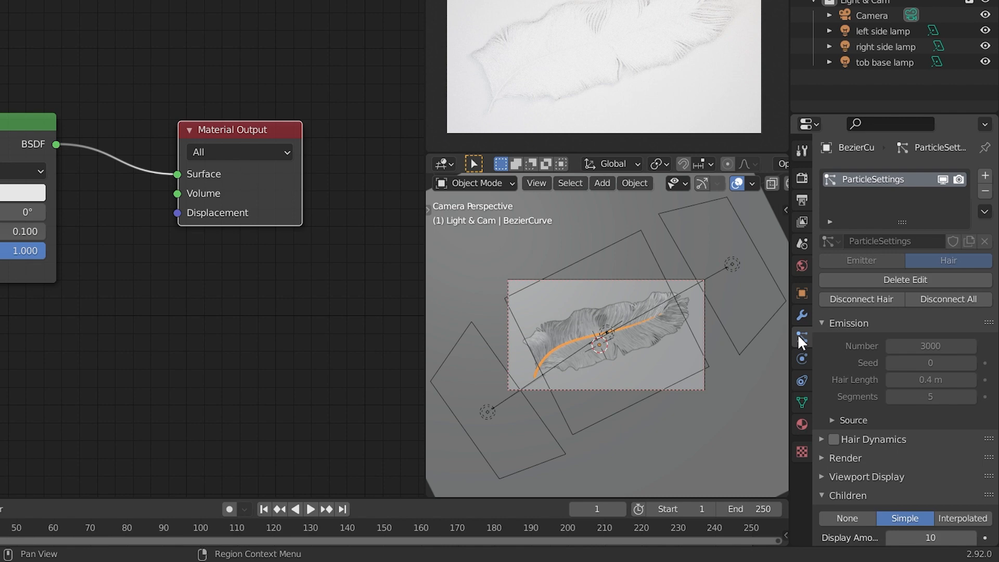
scroll(854, 357, down, 6)
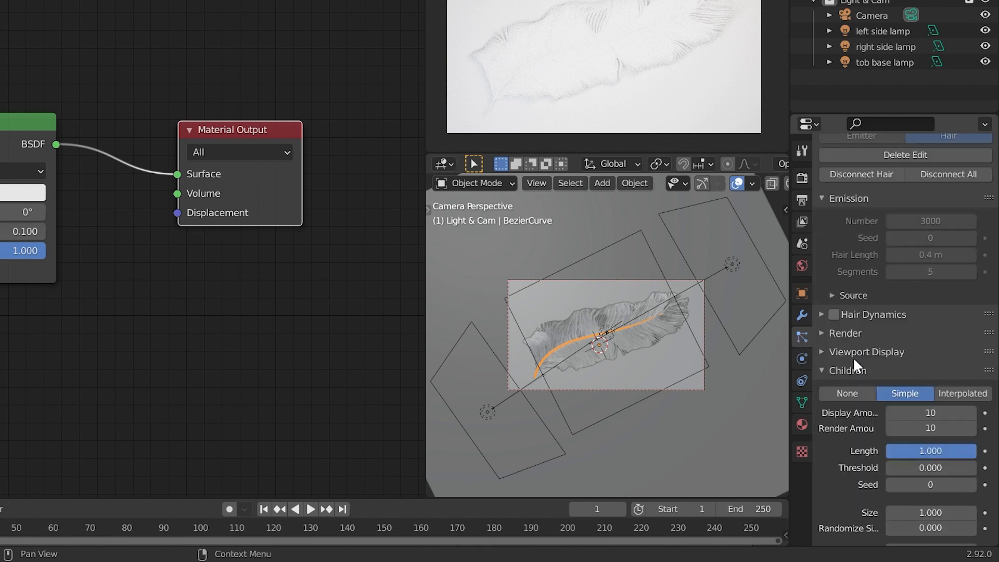
click(845, 308)
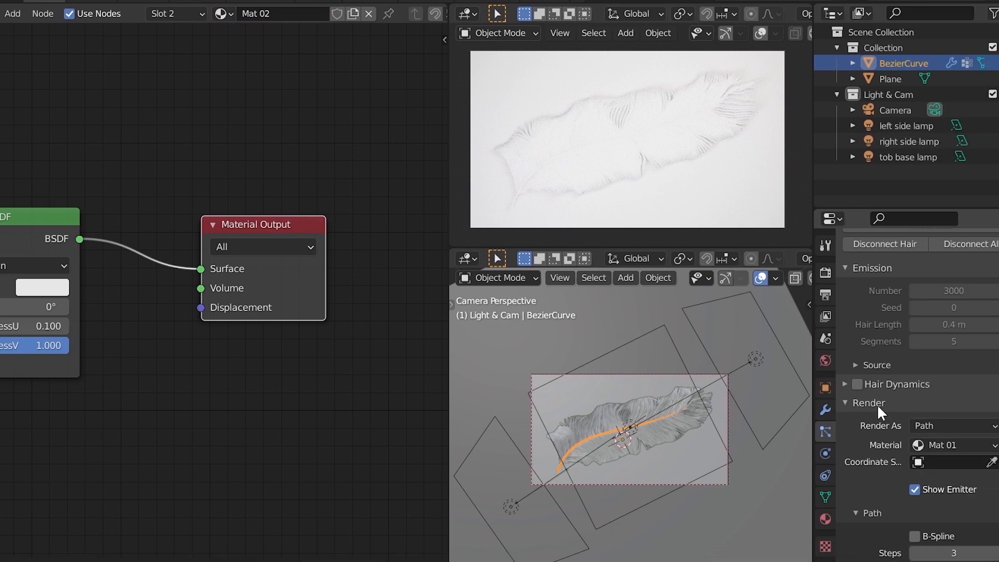
click(920, 443)
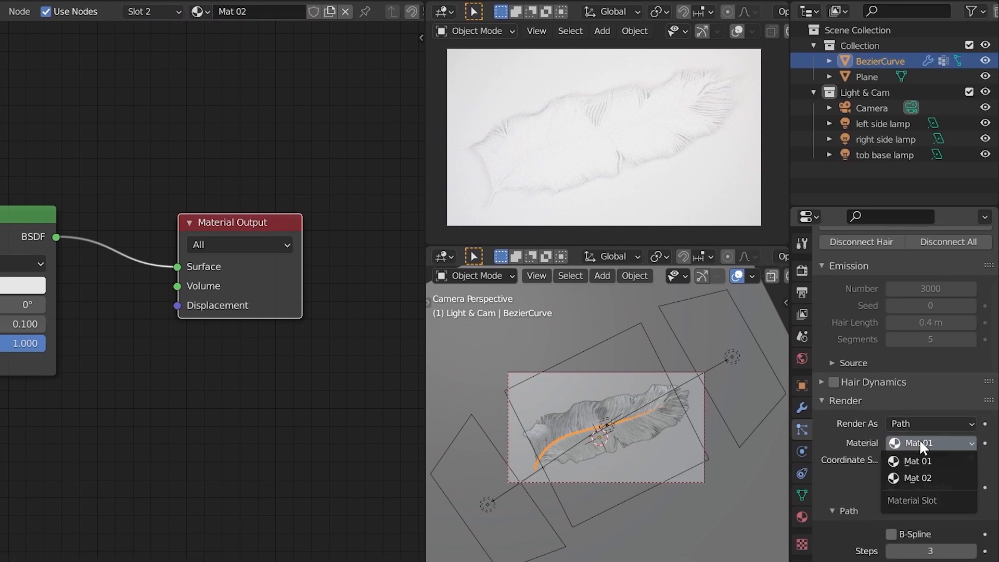
click(929, 475)
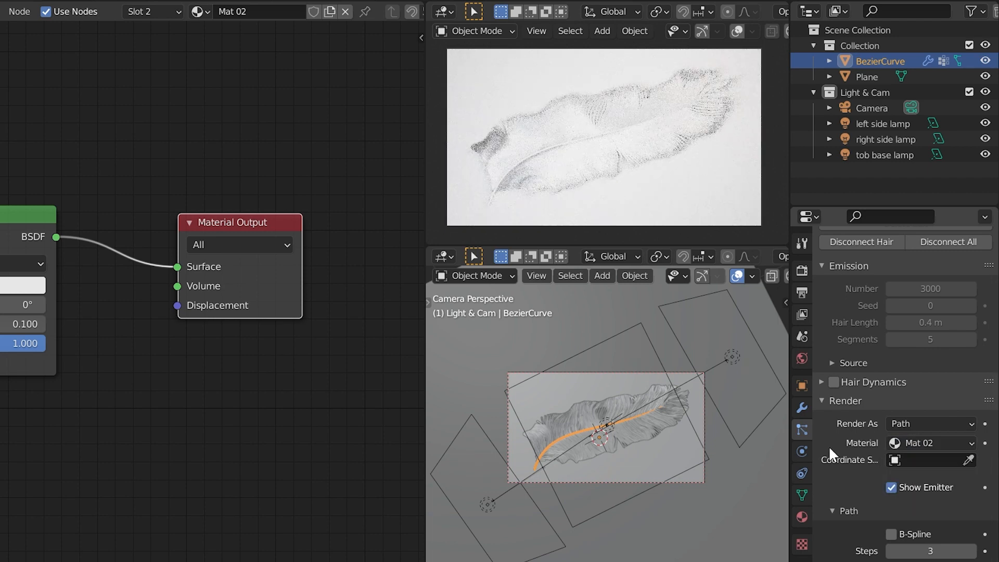
Add a Voronoi Texture node before the Hair BSDF and link its Color output to the shader's Color input.
middle_drag(159, 370, 161, 376)
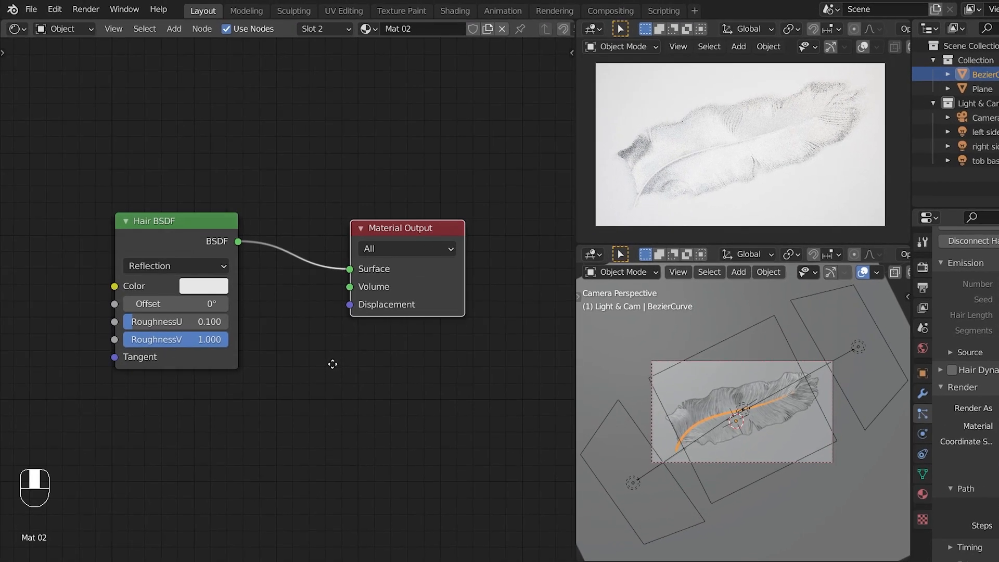
middle_drag(333, 364, 331, 361)
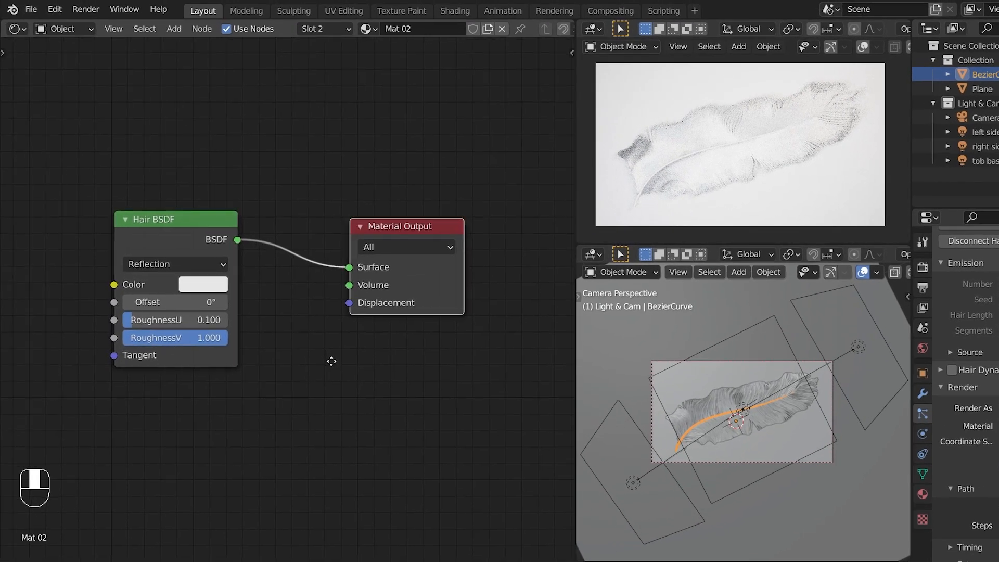
drag(404, 237, 395, 246)
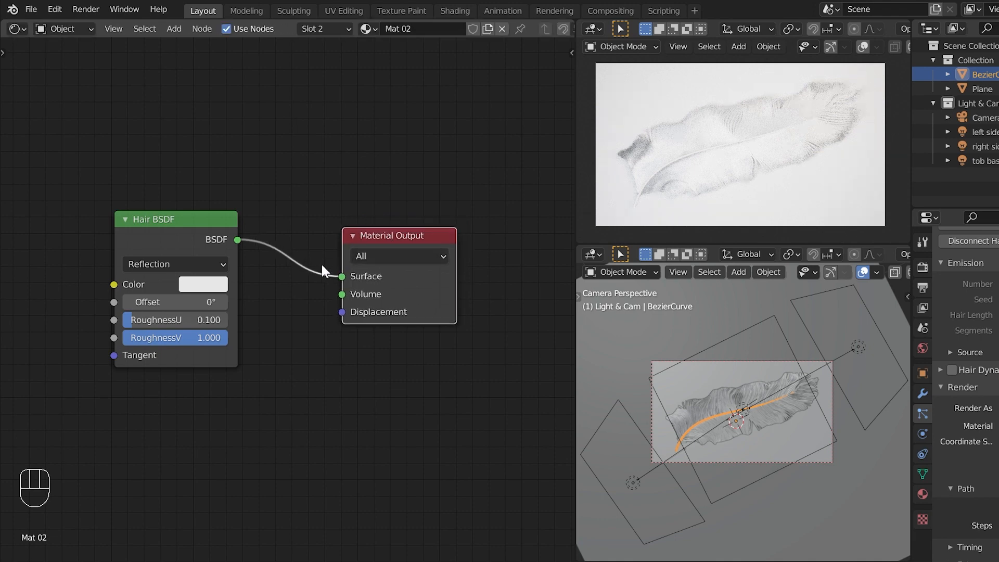
middle_drag(98, 303, 191, 294)
ctrl+middle_drag(136, 201, 157, 219)
key(shift+a)
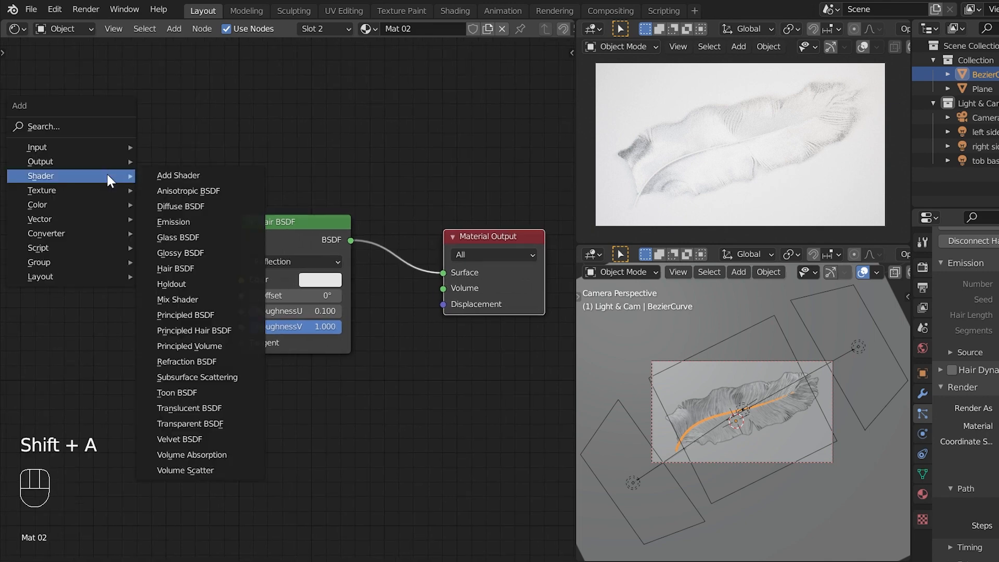
mouse_move(127, 195)
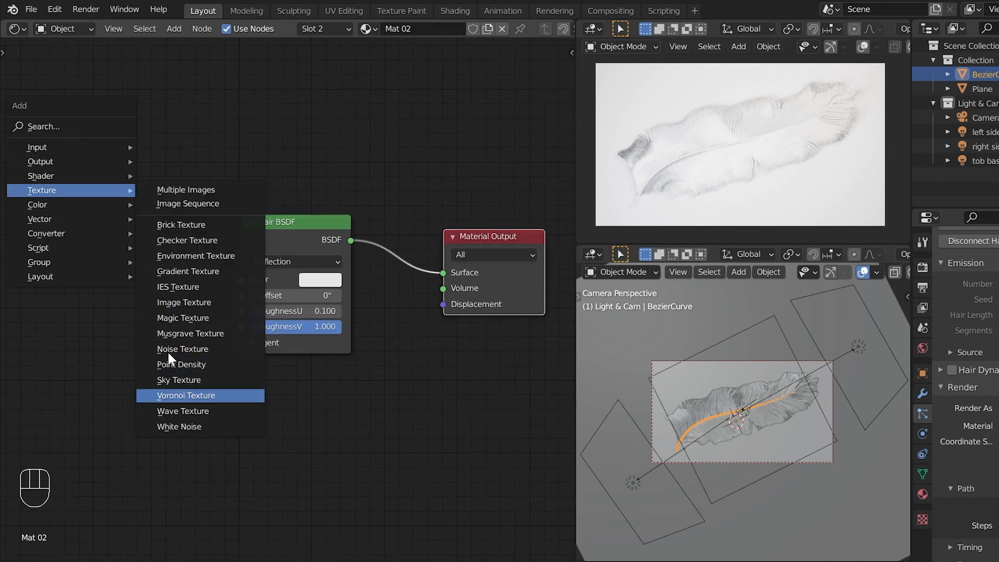
click(186, 395)
click(91, 247)
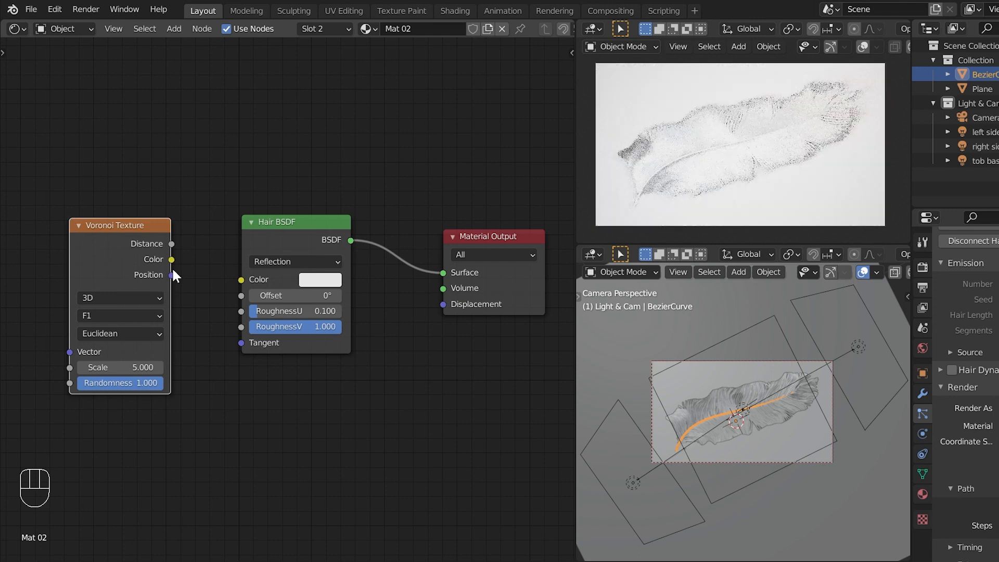
drag(171, 260, 211, 278)
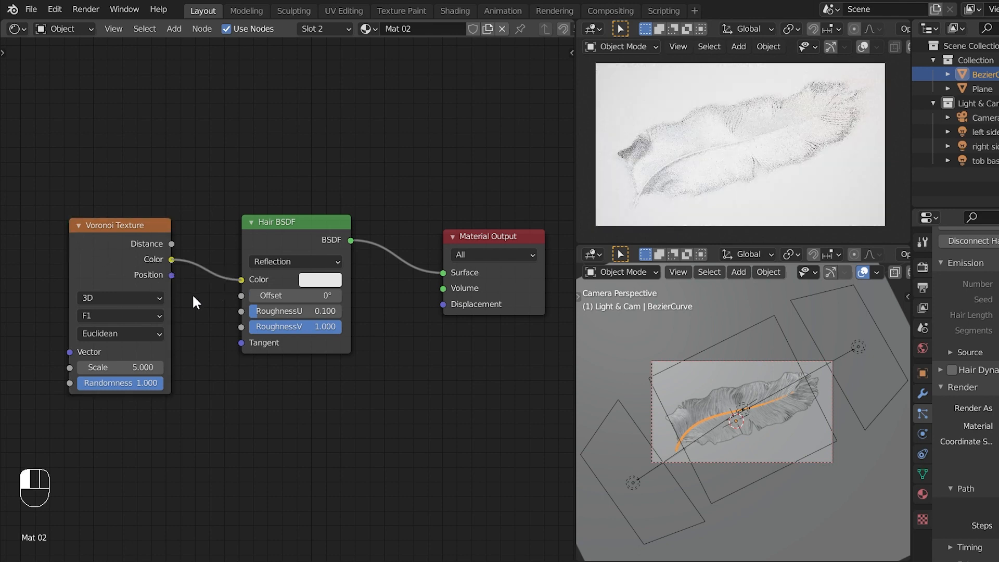
Set the Voronoi Texture to 2D with the Smooth F1 feature output.
click(122, 297)
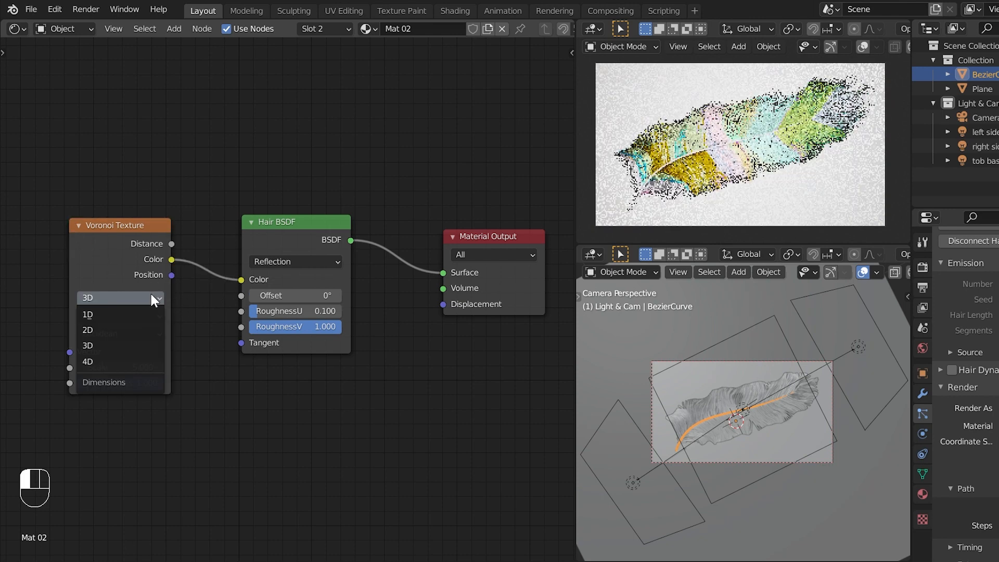
click(134, 330)
click(136, 315)
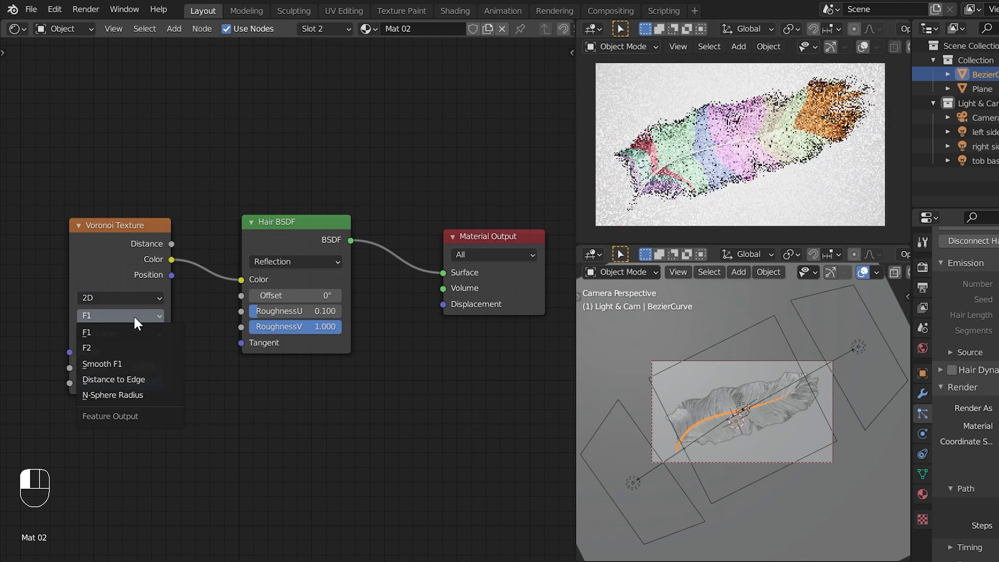
click(128, 366)
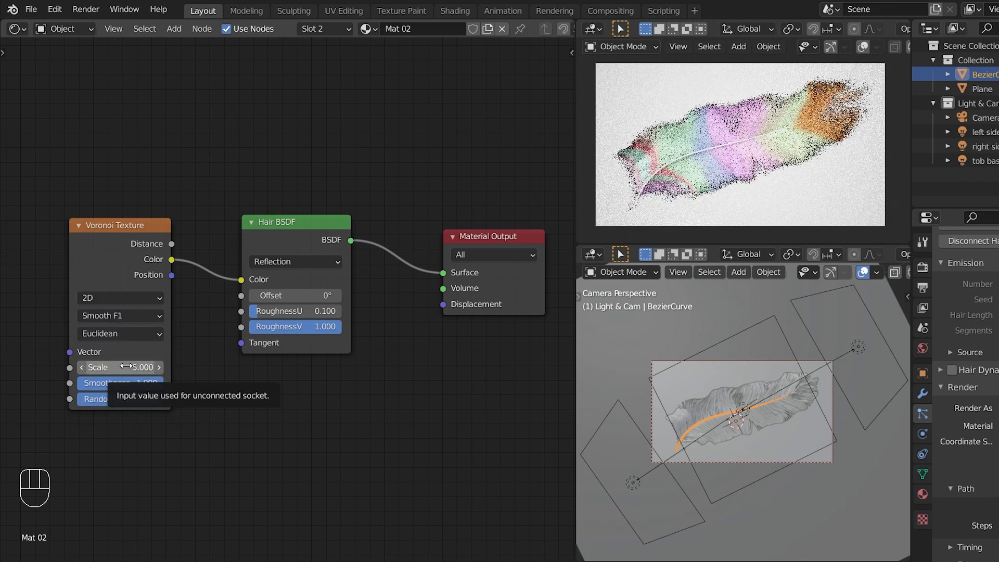
Set the Voronoi Texture's Scale to 2.
click(126, 366)
text(2)
key(Return)
Insert a Hue Saturation Value node on the link between the Voronoi Texture and the Hair BSDF.
drag(111, 227, 68, 227)
key(shift+a)
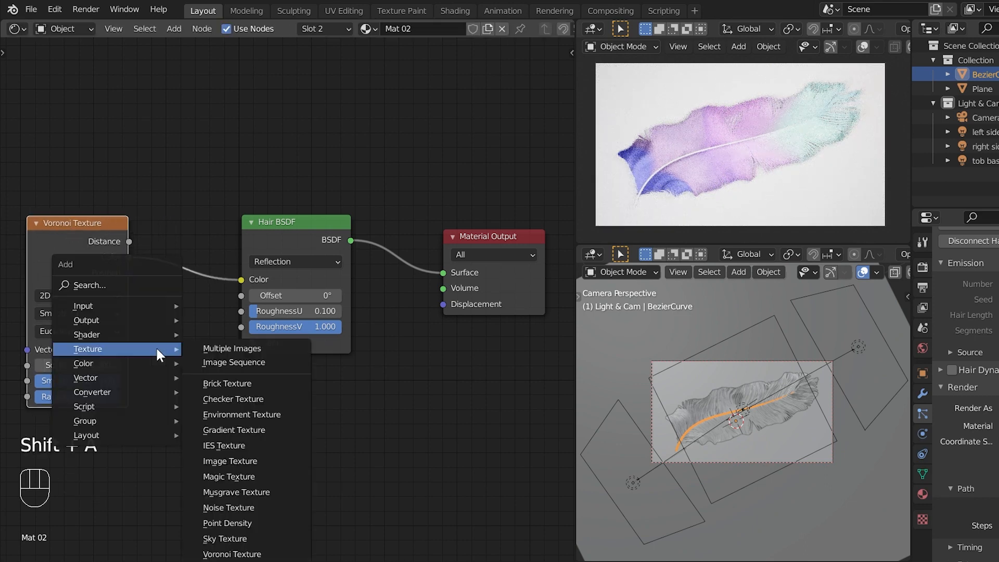
mouse_move(155, 365)
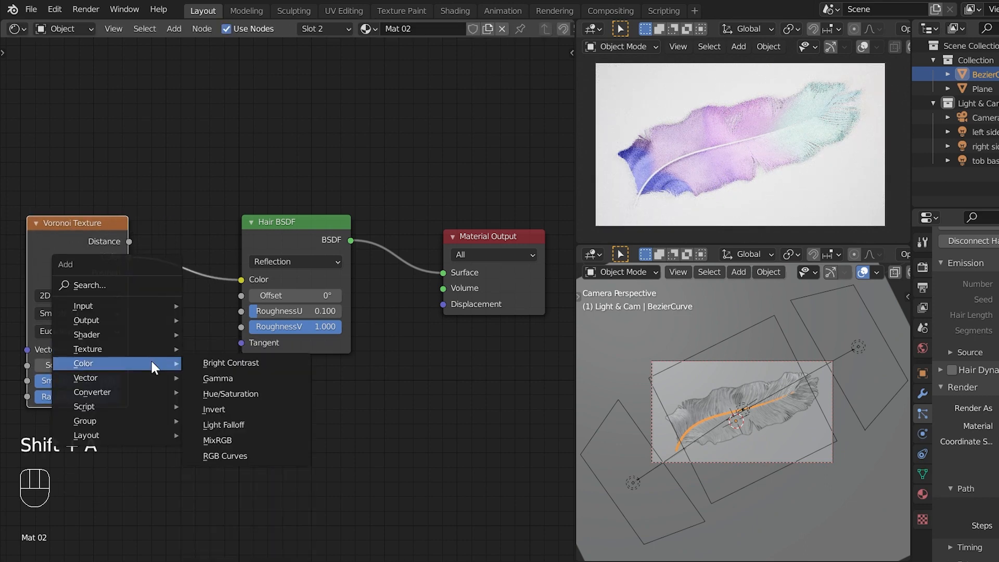
click(207, 393)
click(176, 262)
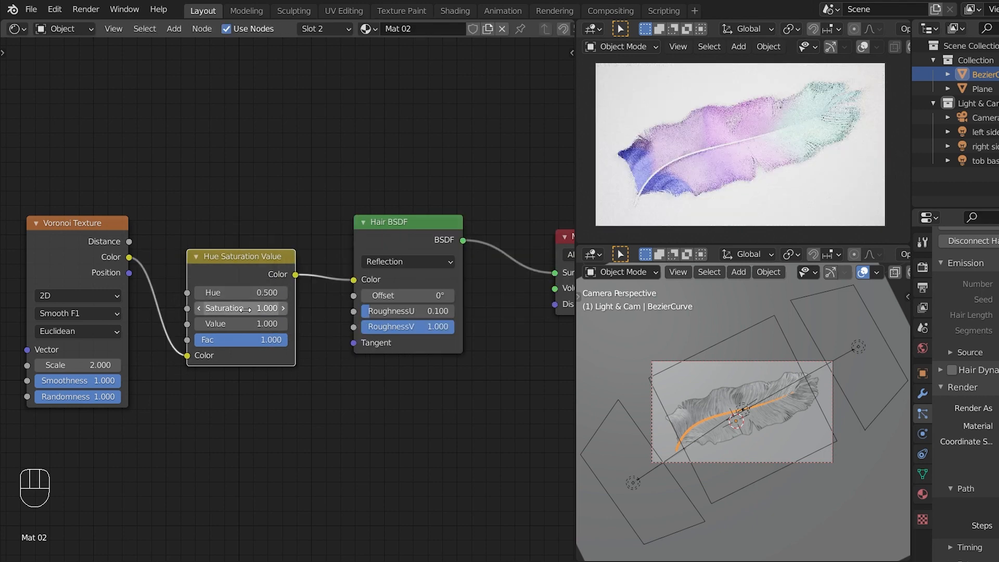
Set the Hue Saturation Value node's Saturation to 1.1 and move the Material Output node to tidy the layout.
click(246, 311)
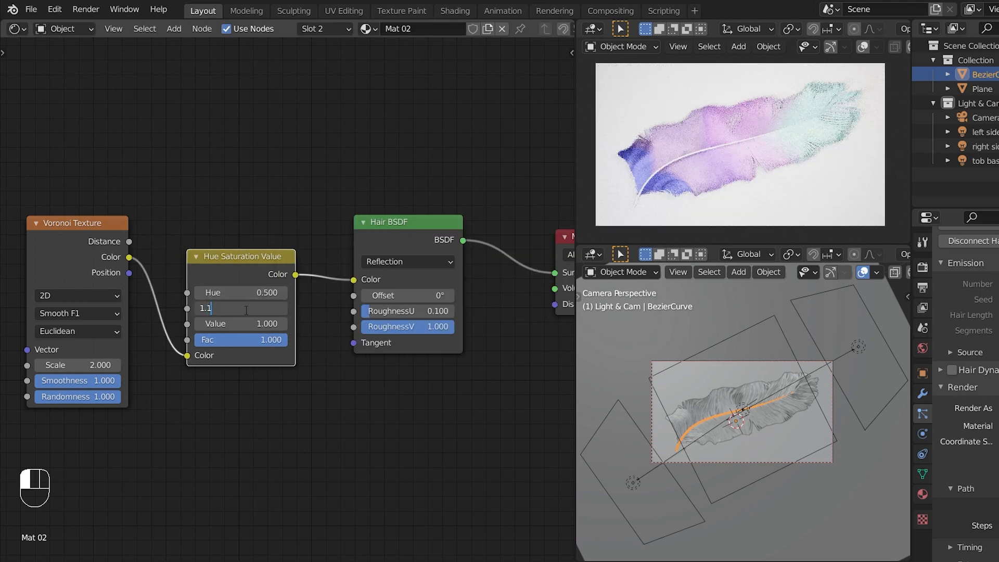
text(1.1)
key(Return)
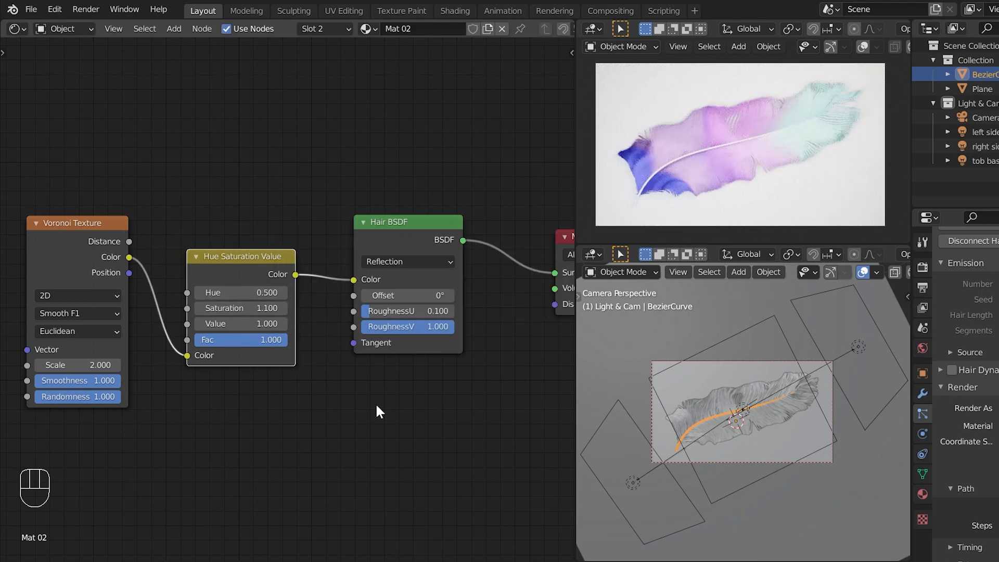
middle_drag(507, 412, 468, 428)
drag(501, 249, 475, 255)
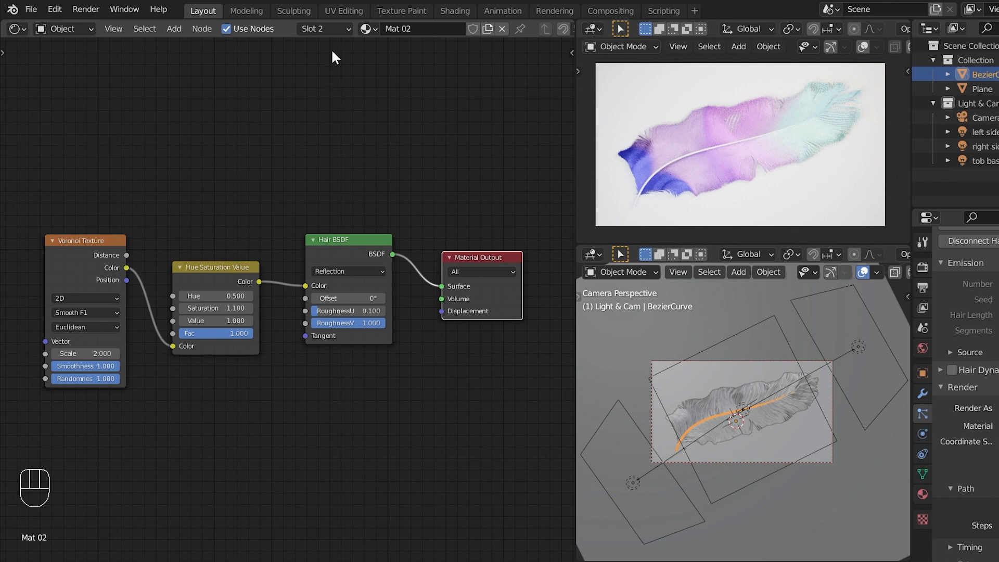
Switch to Mat 01 in slot 1 and set its Principled BSDF base color to hue 0.9 and saturation 0.35.
click(338, 30)
click(329, 60)
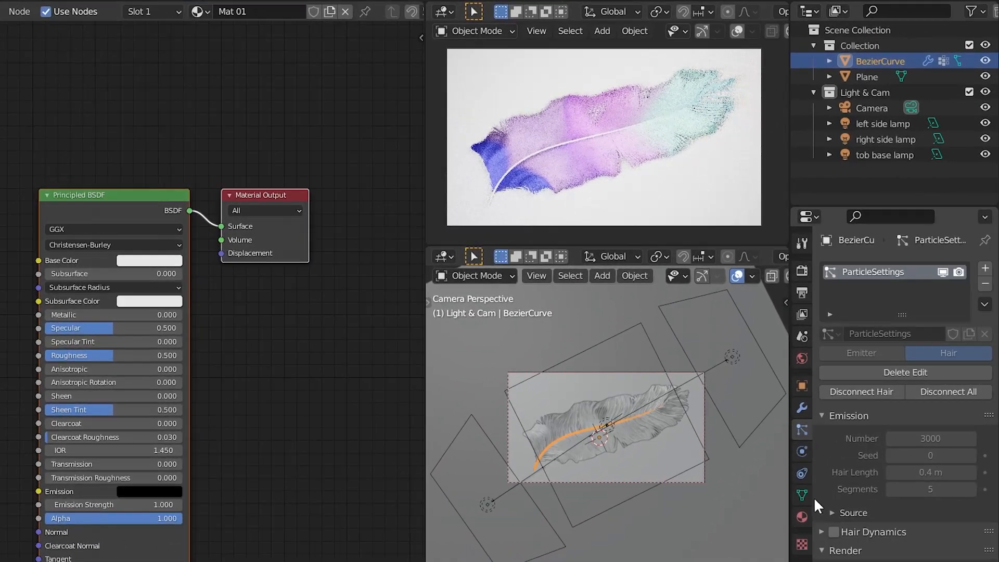
click(923, 494)
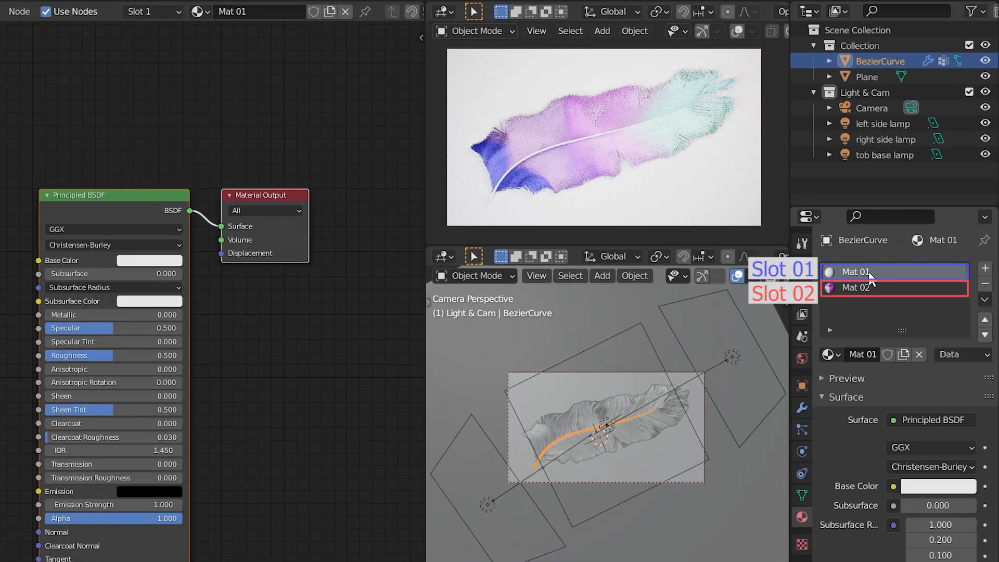
middle_drag(301, 306, 300, 260)
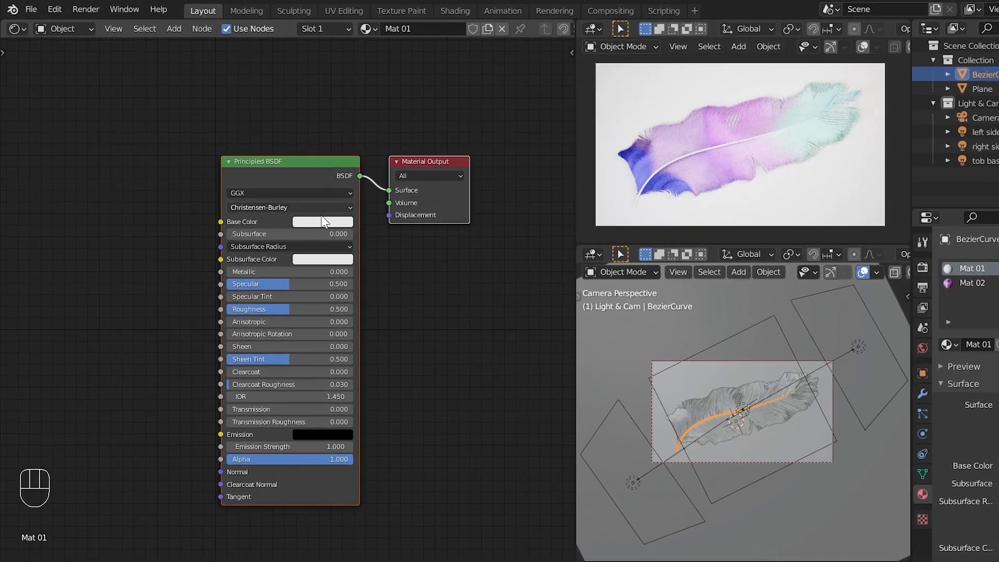
click(243, 222)
click(346, 170)
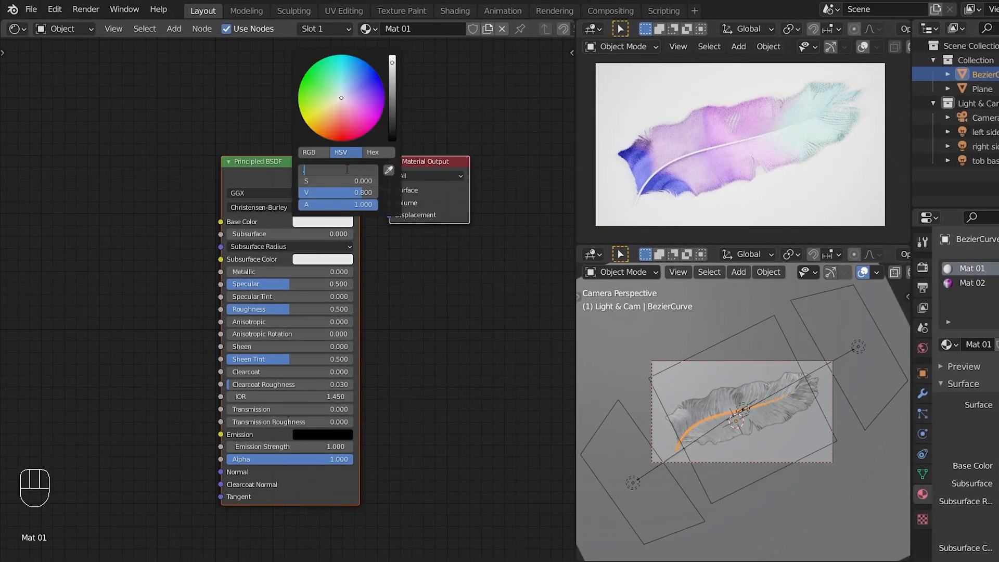
text(0.9)
key(Tab)
text(.35)
key(Return)
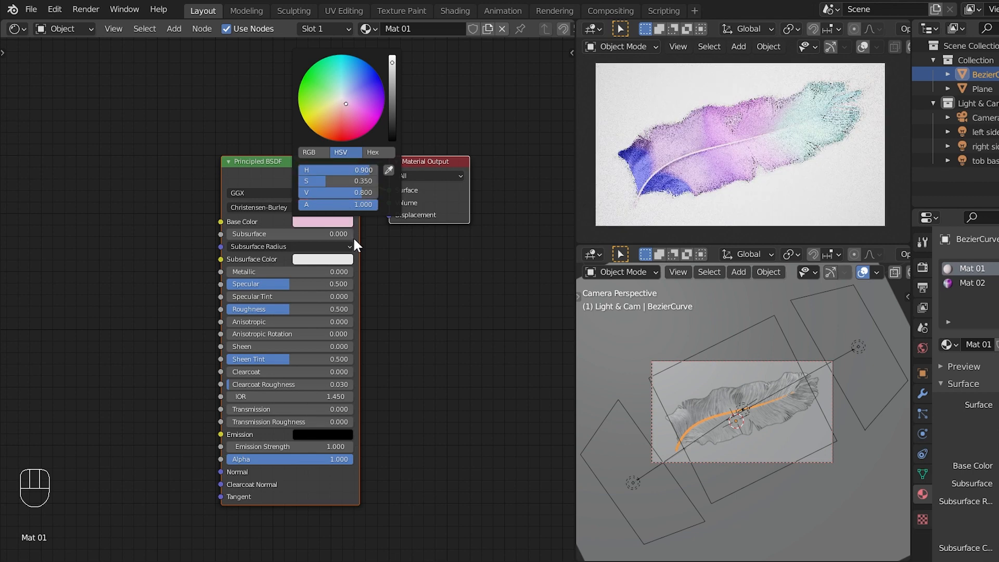
Set Mat 01's Metallic to 0.2 and Roughness to 0.8.
click(335, 272)
key(Return)
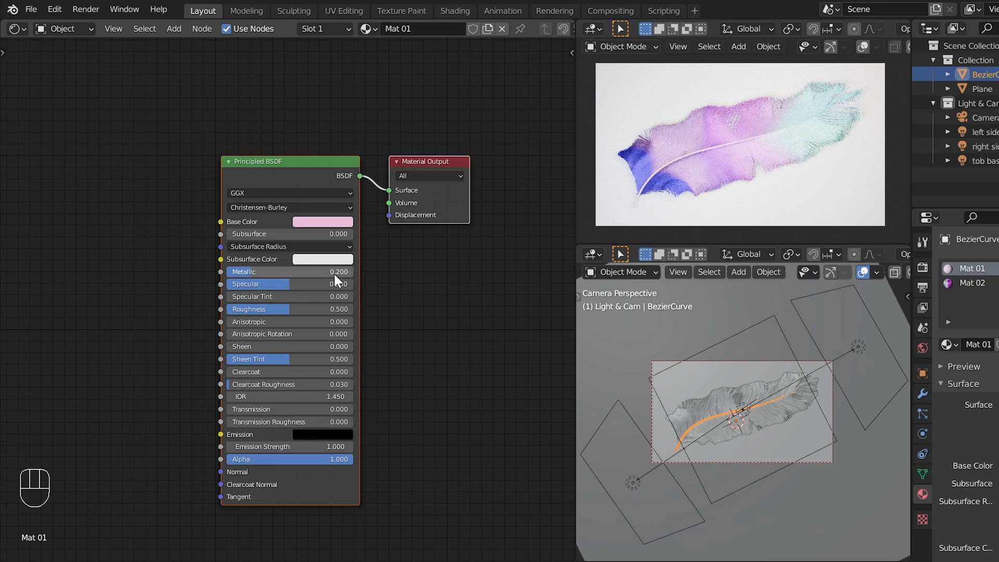
click(330, 310)
key(Return)
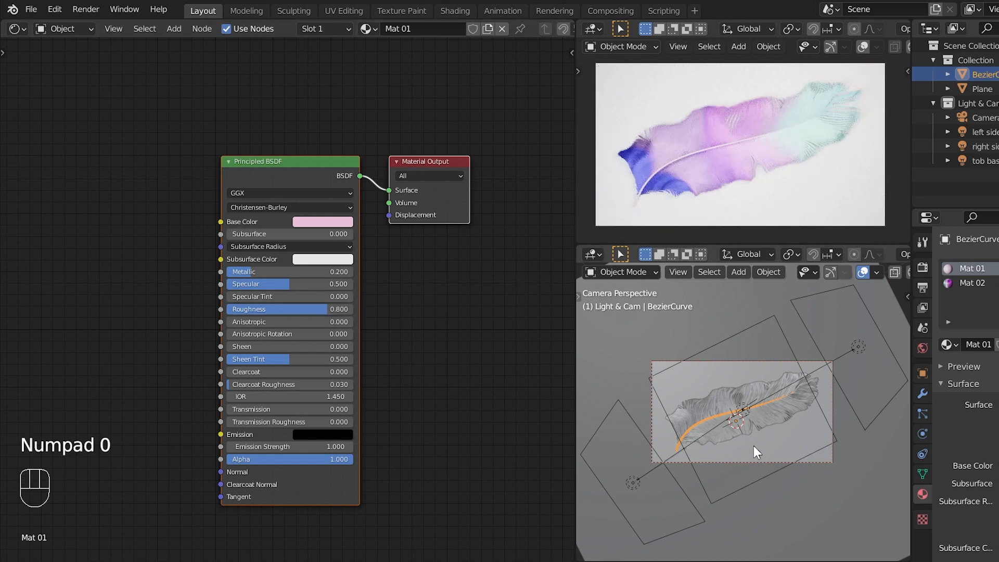
Select the ground plane and, in front view, lower it about 0.02 m along Z below the feather.
middle_drag(766, 474, 814, 405)
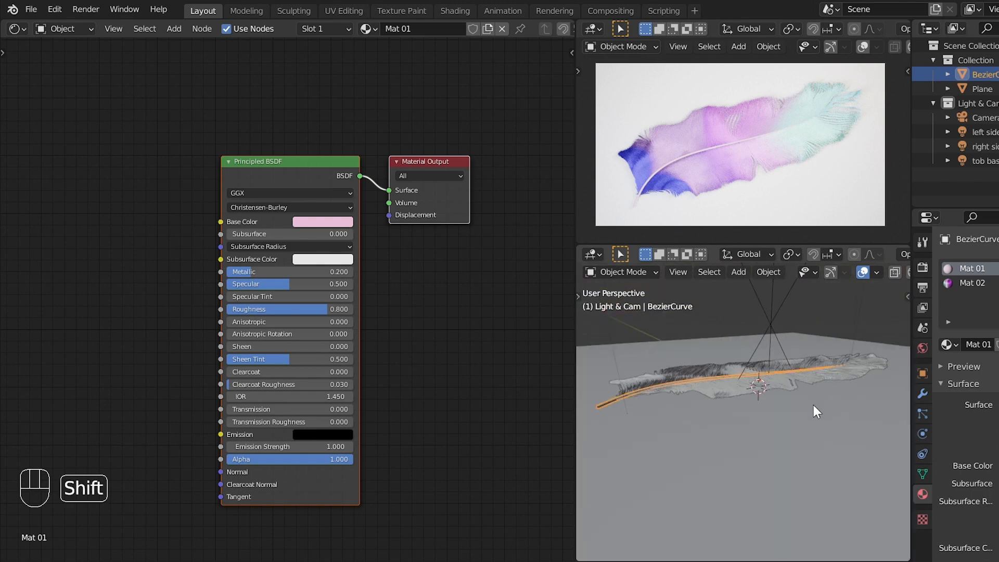
right_drag(813, 404, 810, 359)
middle_drag(810, 360, 815, 335)
key(KP_1)
scroll(816, 335, up, 3)
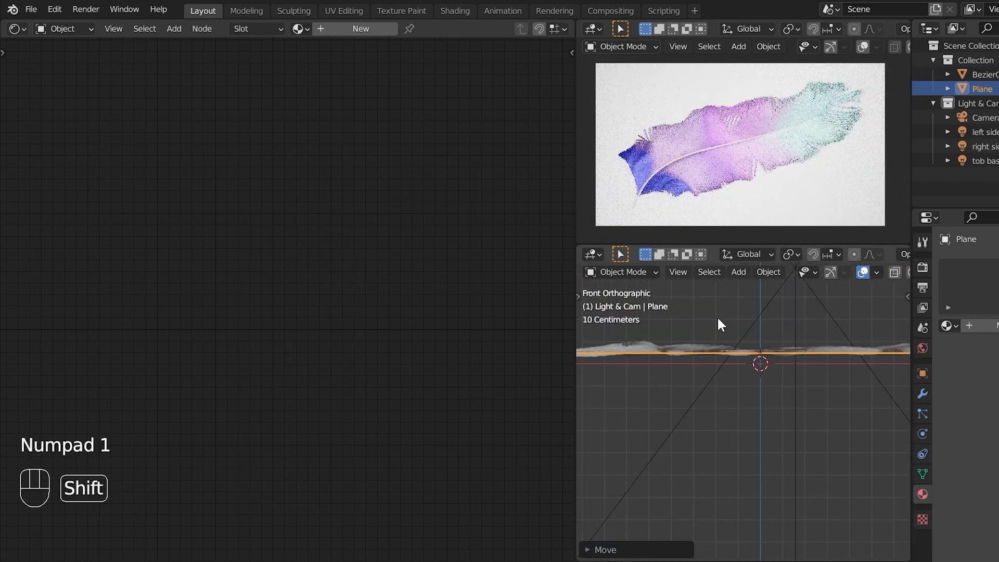
shift+middle_drag(720, 325, 791, 350)
key(g)
key(z)
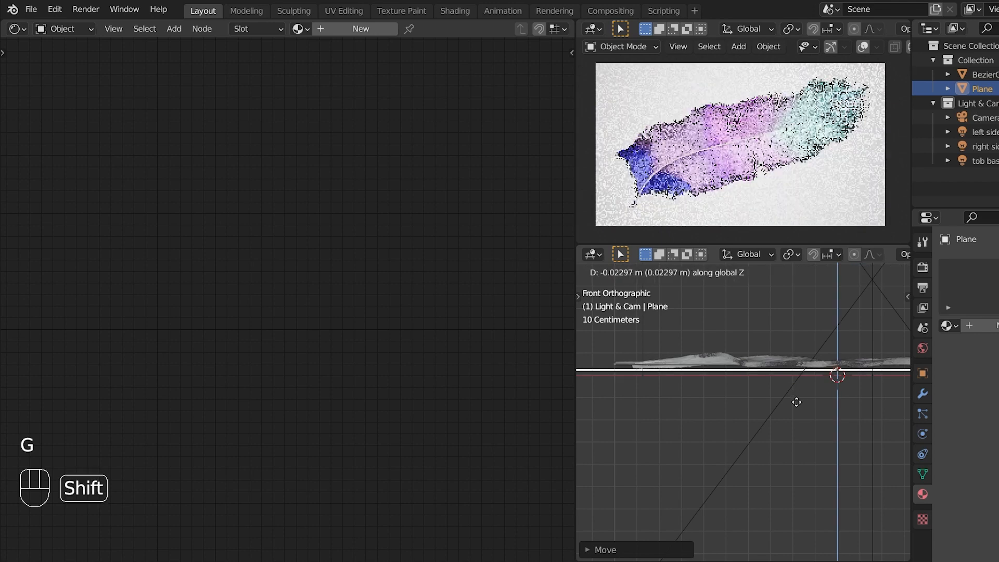
click(836, 380)
Adjust the ground plane's height along Z at closer range so it lies just beneath the feather.
shift+middle_drag(836, 380, 761, 397)
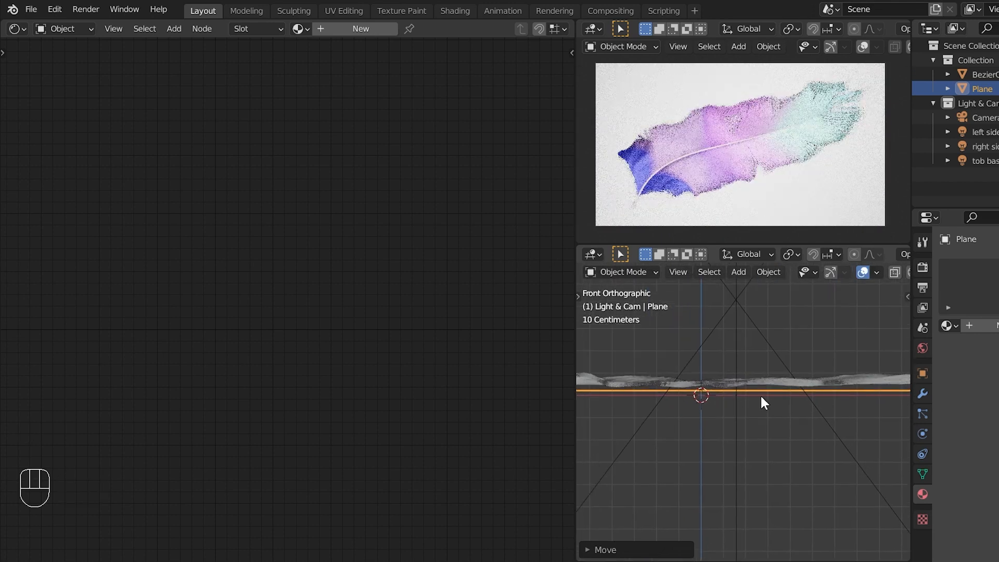
scroll(770, 396, up, 4)
shift+middle_drag(717, 372, 812, 396)
key(g)
key(z)
click(759, 347)
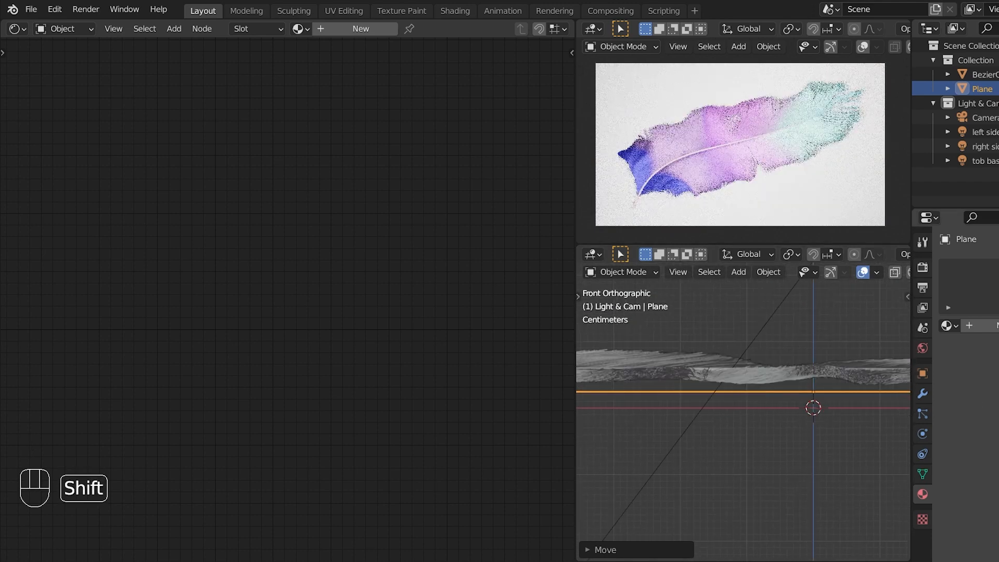
Fine-tune the plane's Z position against the lowest hairs near the quill end, then return to the camera view.
shift+middle_drag(730, 393, 602, 415)
scroll(714, 414, up, 2)
key(g)
key(z)
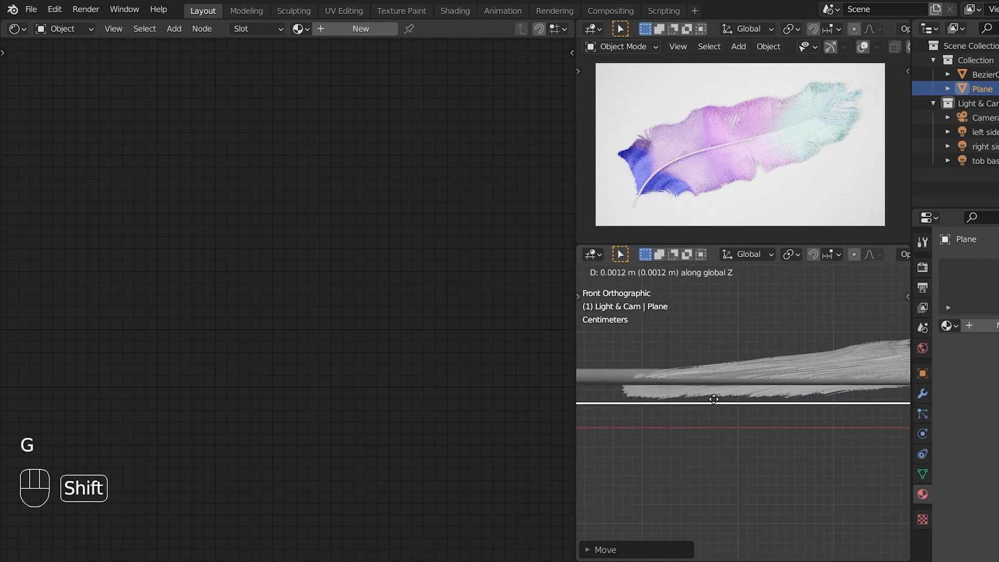
click(721, 398)
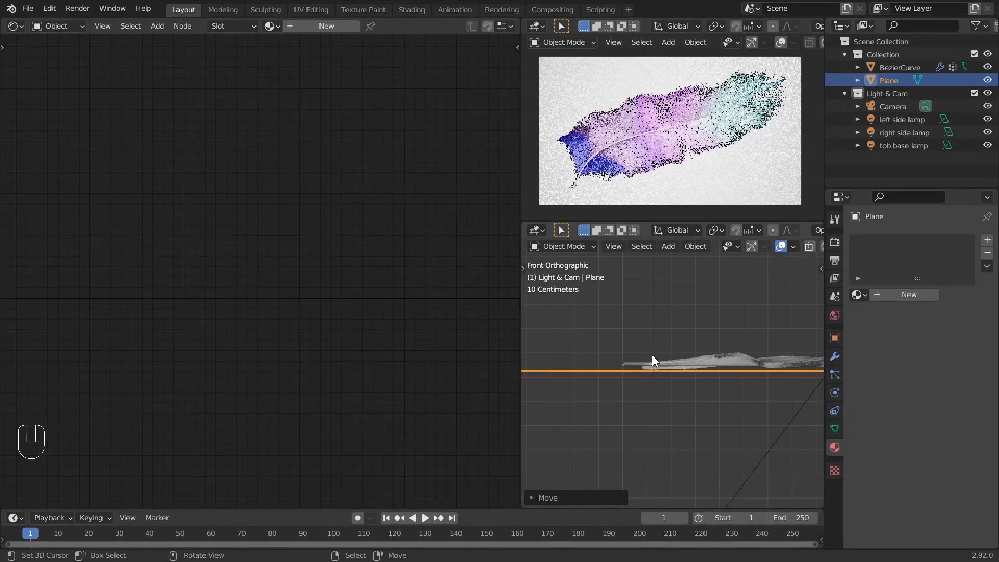
scroll(653, 359, down, 4)
shift+middle_drag(661, 380, 671, 412)
key(KP_0)
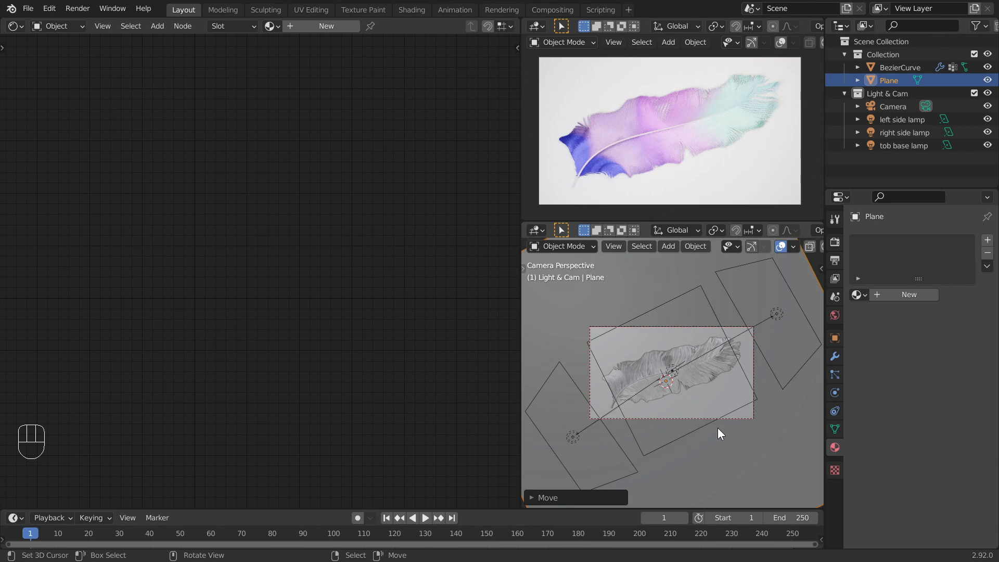
Enable Adaptive Sampling and set the Cycles render samples to 256.
click(831, 242)
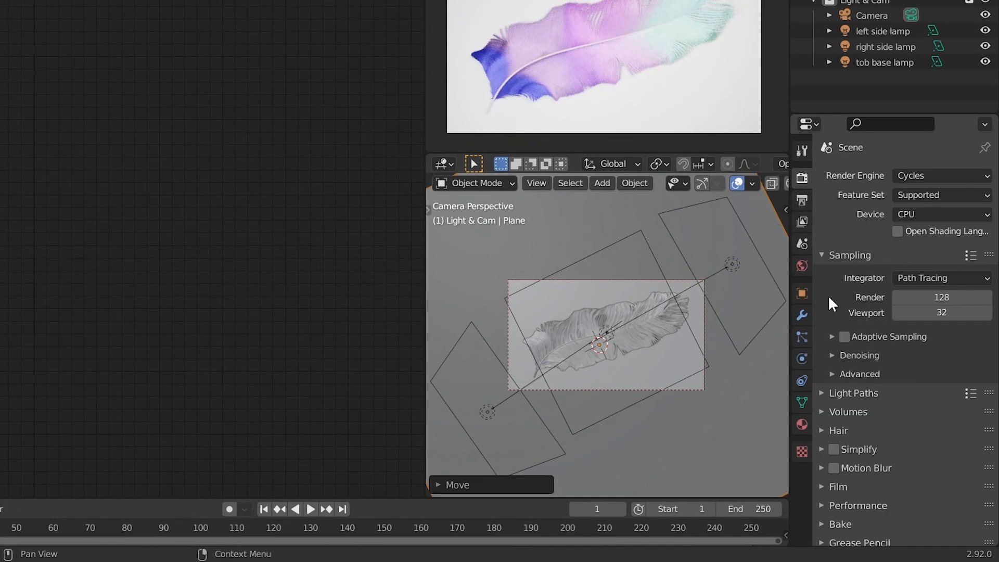
scroll(828, 295, down, 1)
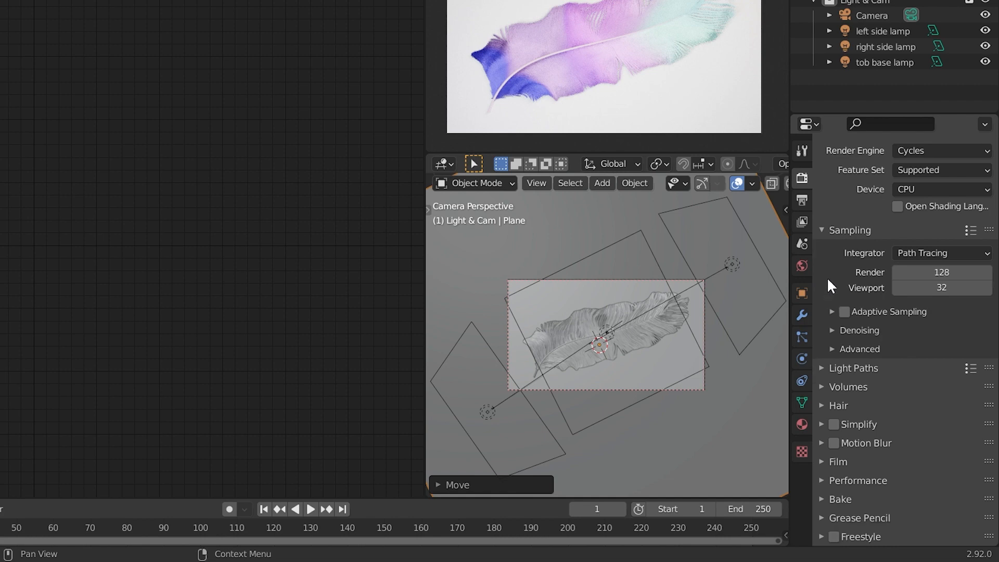
click(844, 312)
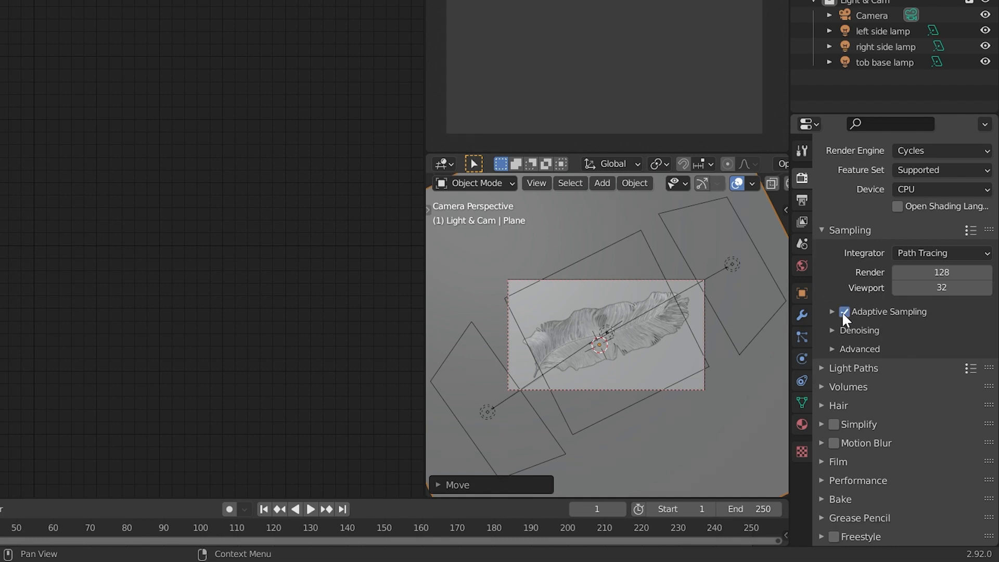
scroll(830, 325, down, 1)
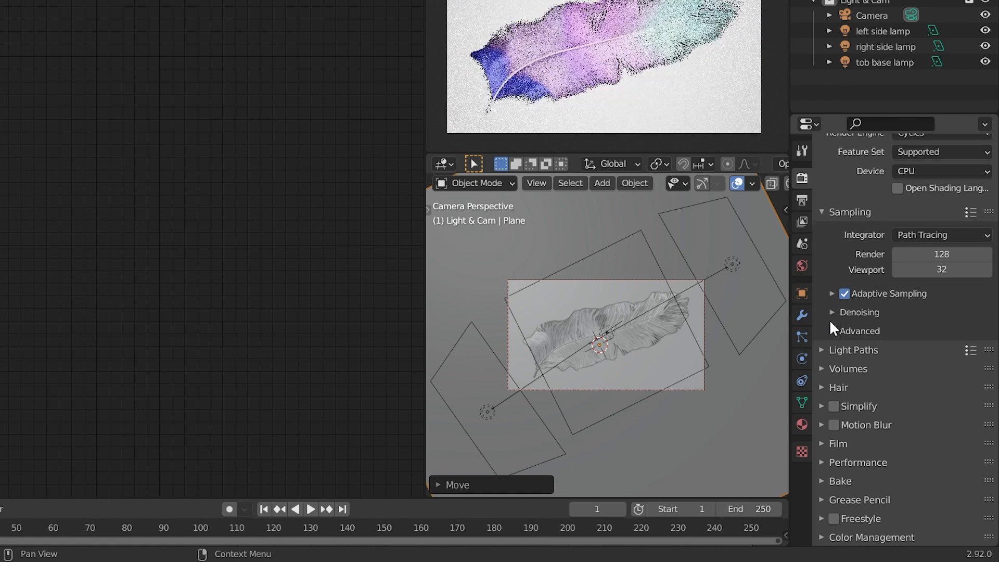
click(954, 255)
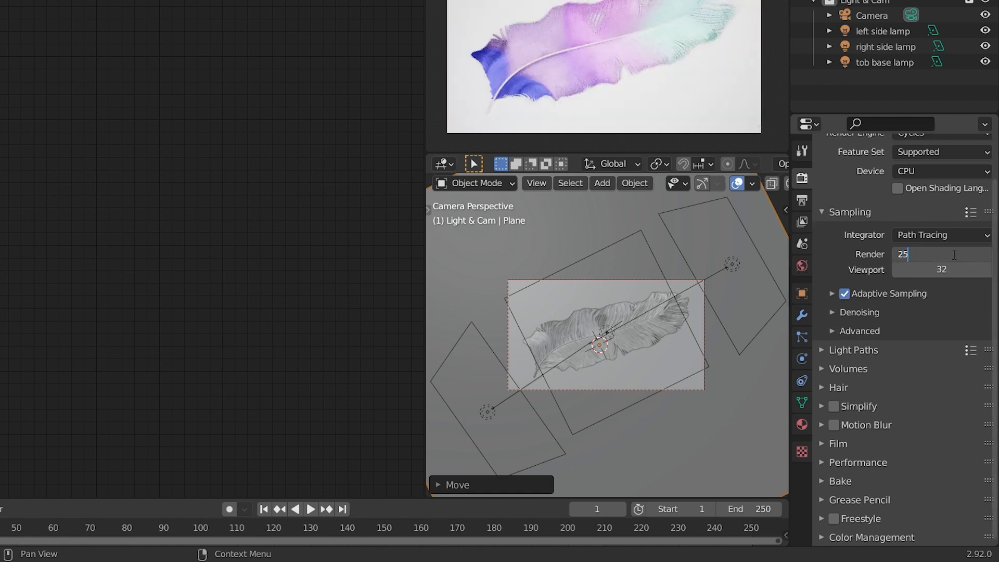
text(256)
key(Return)
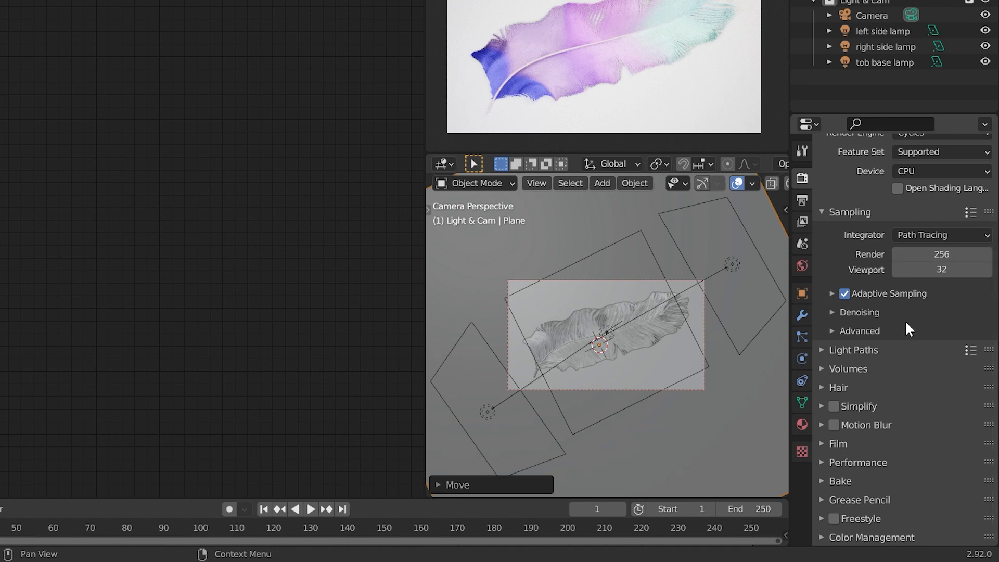
Set both the X and Y render tile sizes to 32 px in the performance settings.
click(851, 463)
scroll(851, 463, down, 7)
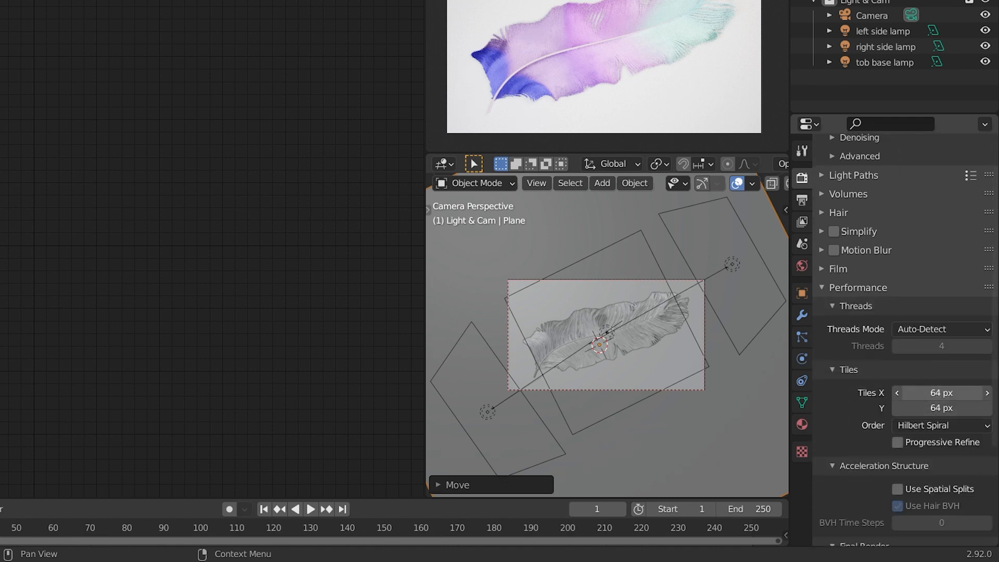
drag(933, 396, 932, 408)
text(32)
key(Return)
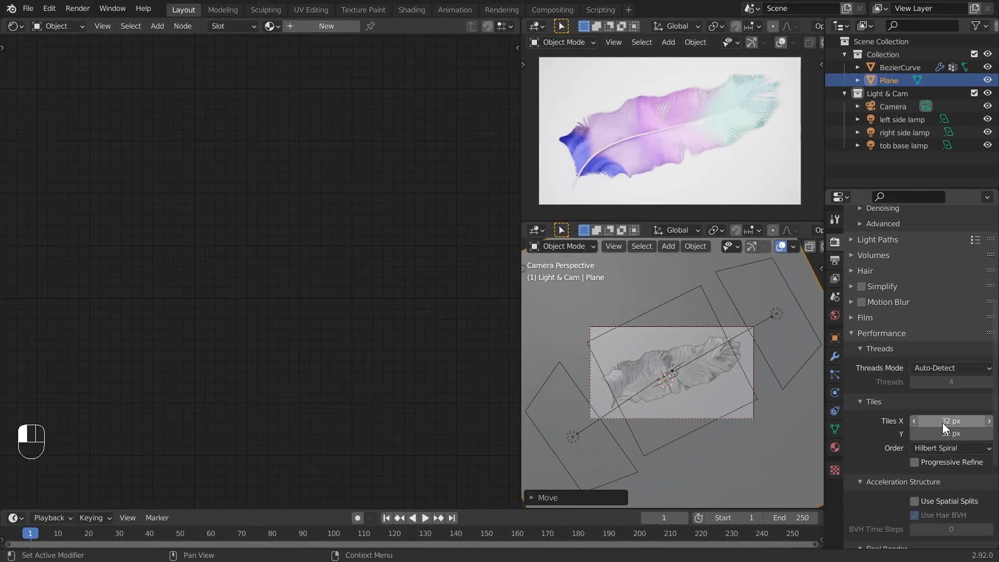
Render the current frame from the camera and close the render window once it has finished.
key(F12)
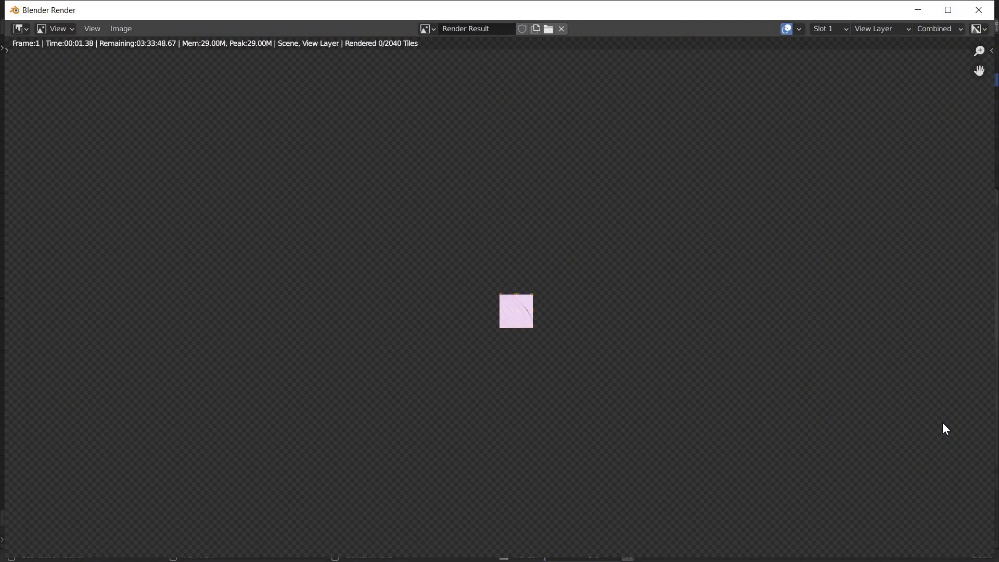
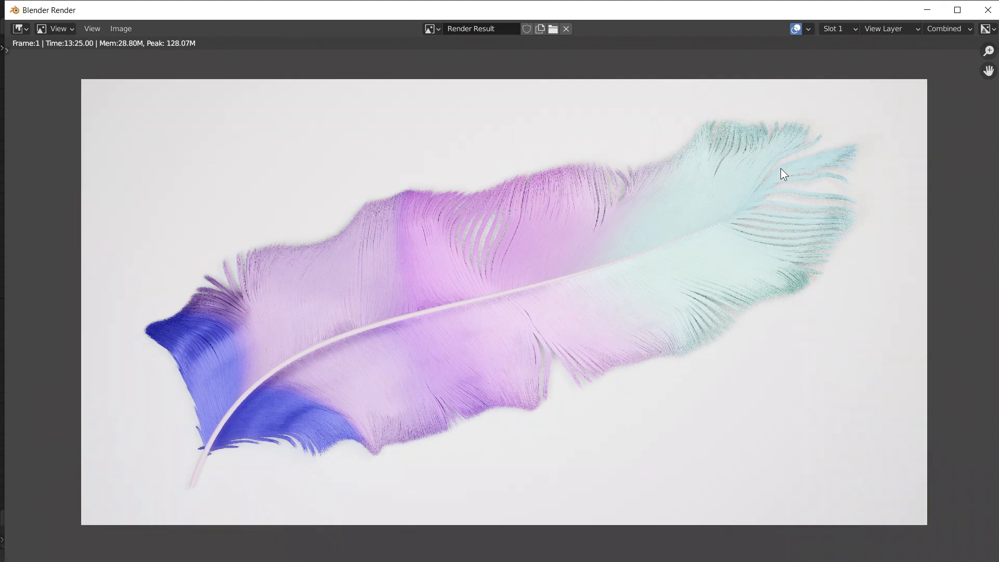
click(987, 10)
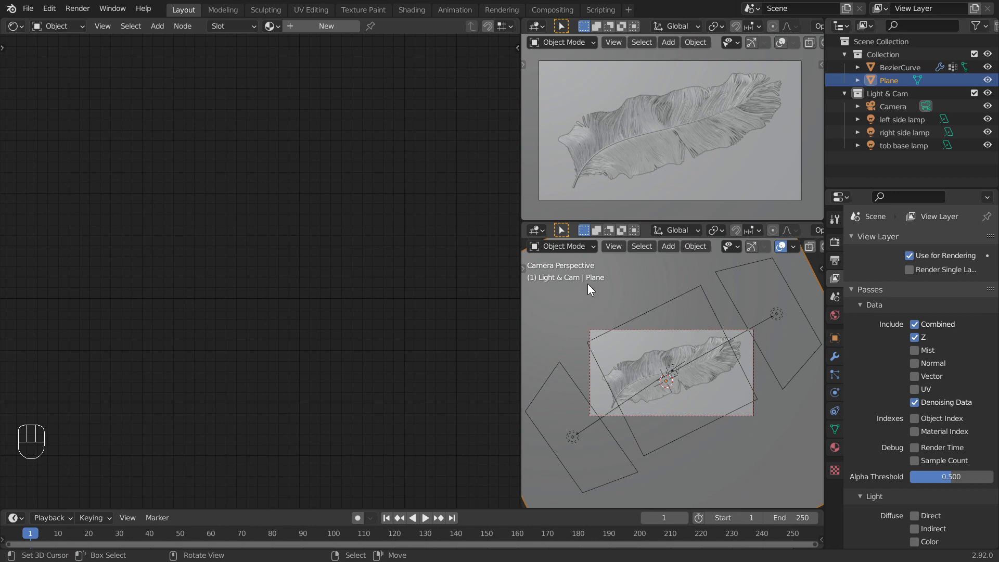
Enlarge the node editor area, change it to the Compositor and enable Use Nodes.
mouse_move(522, 223)
mouse_down()
mouse_move(533, 246)
mouse_move(530, 223)
mouse_up()
drag(520, 20, 538, 23)
click(23, 28)
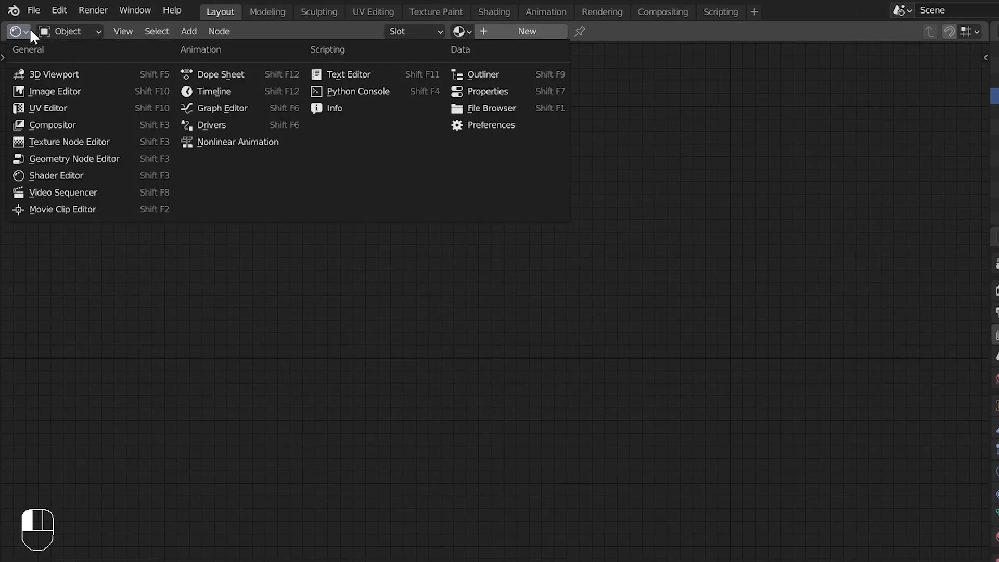
click(46, 125)
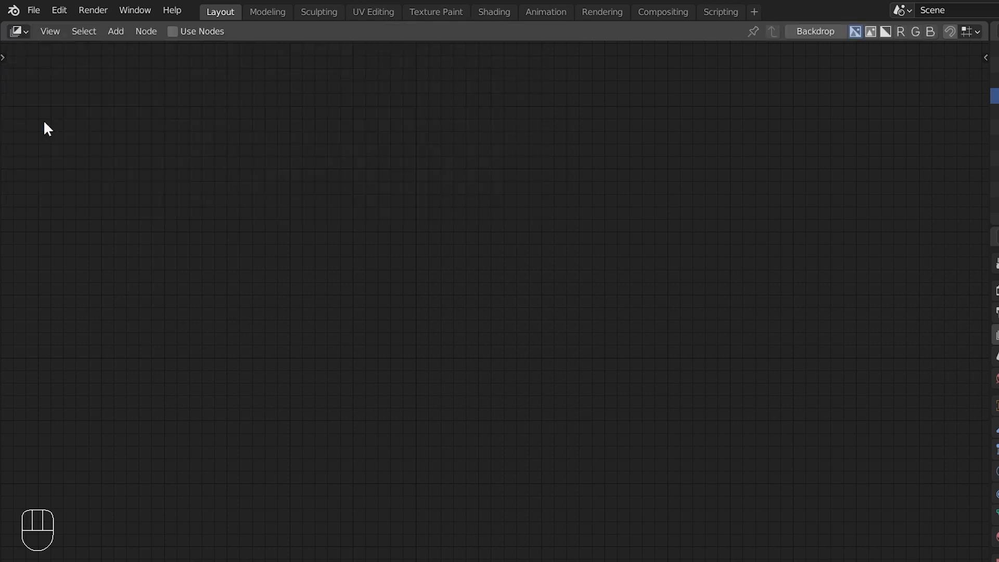
click(172, 33)
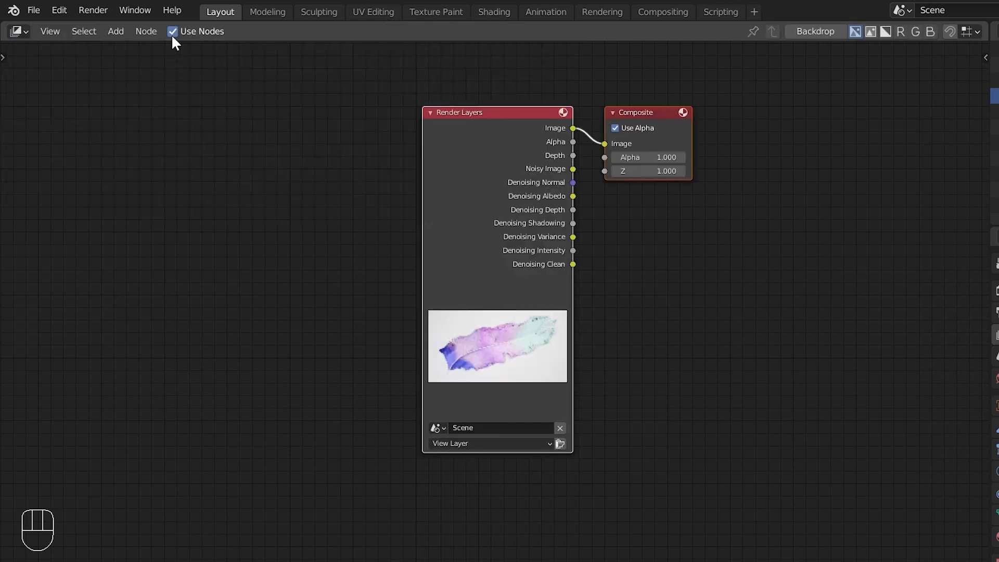
Turn on the compositor backdrop and connect the Render Layers image output to a new Viewer node.
drag(473, 150, 384, 244)
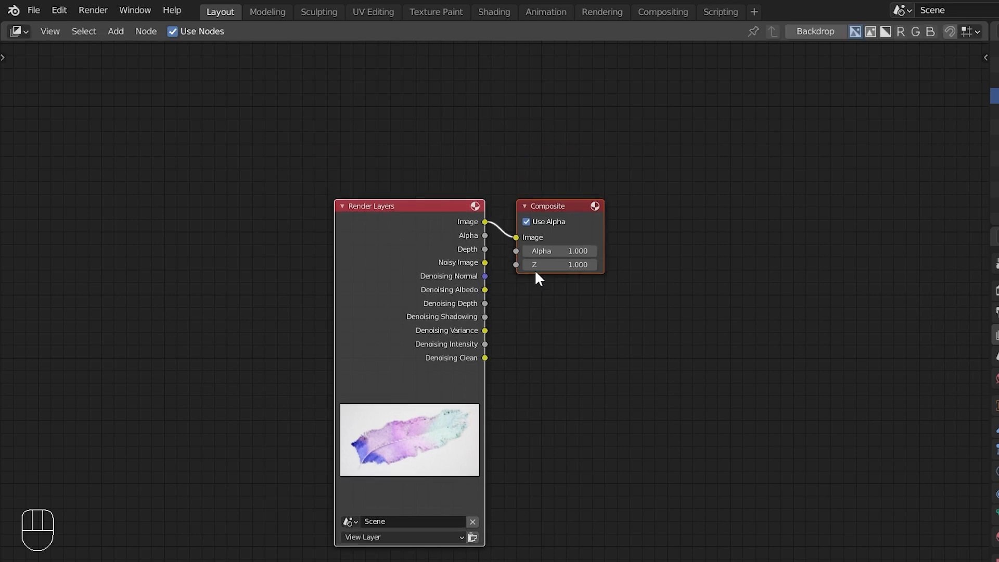
click(806, 33)
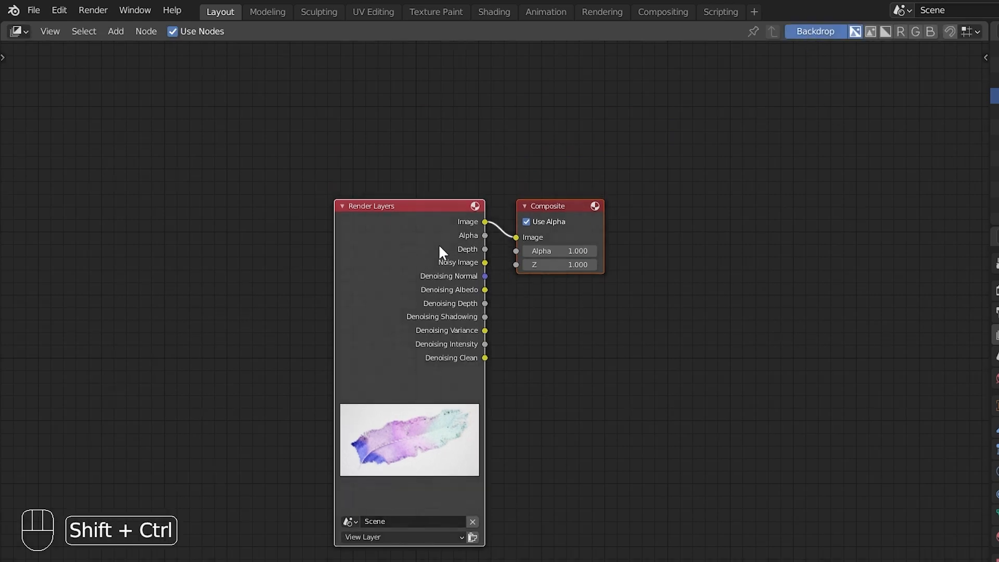
ctrl+shift+click(418, 231)
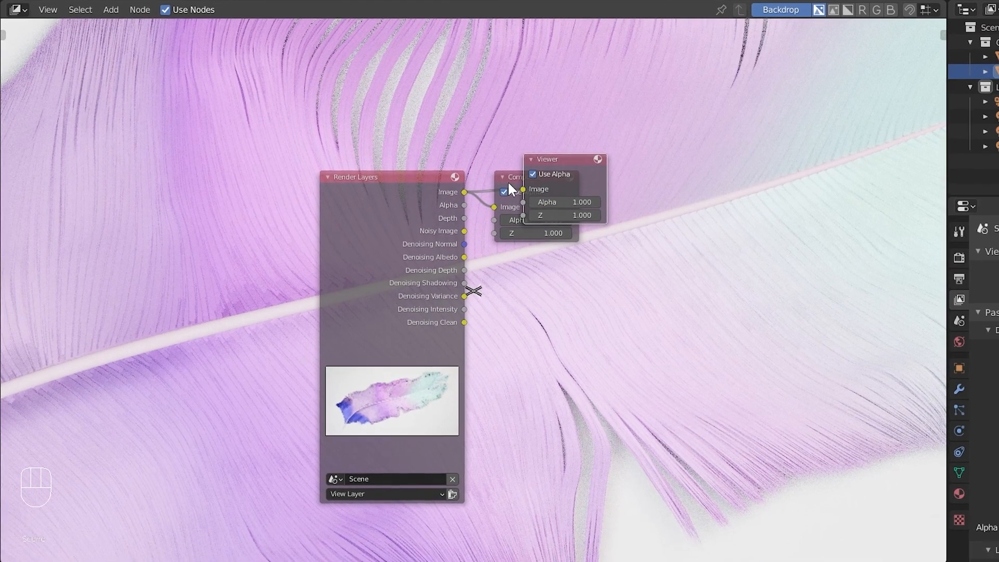
Separate the output nodes, placing the Composite node above and the Viewer node below beside Render Layers.
drag(530, 208, 570, 292)
drag(545, 258, 546, 259)
alt+middle_drag(664, 220, 693, 228)
drag(612, 244, 659, 63)
drag(609, 154, 684, 291)
scroll(489, 284, up, 5)
alt+middle_drag(531, 266, 536, 272)
middle_drag(610, 261, 547, 288)
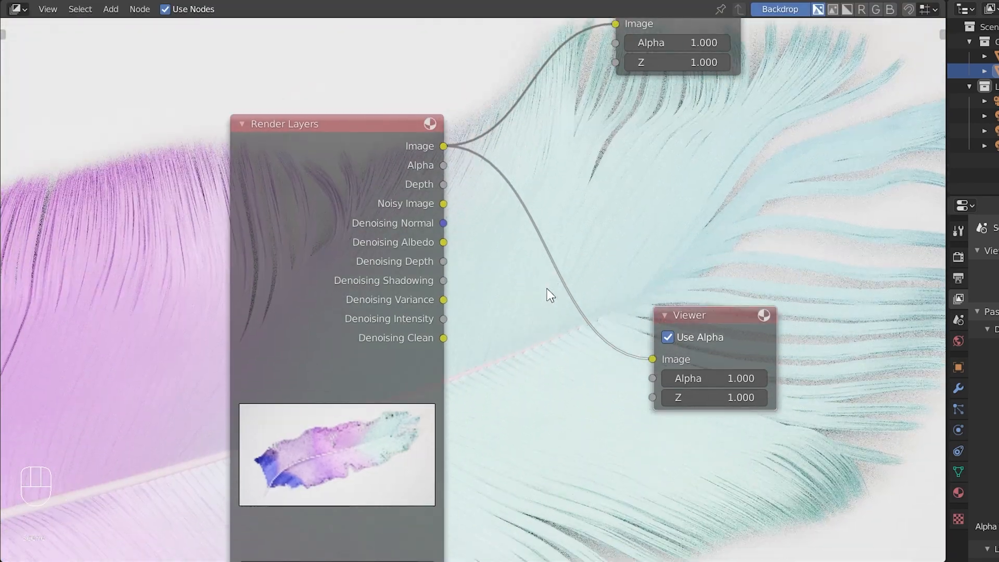
Insert a Denoise node between Render Layers and Viewer, linking Denoising Normal and Denoising Albedo to its Normal and Albedo inputs.
scroll(549, 318, down, 3)
middle_drag(549, 323, 516, 334)
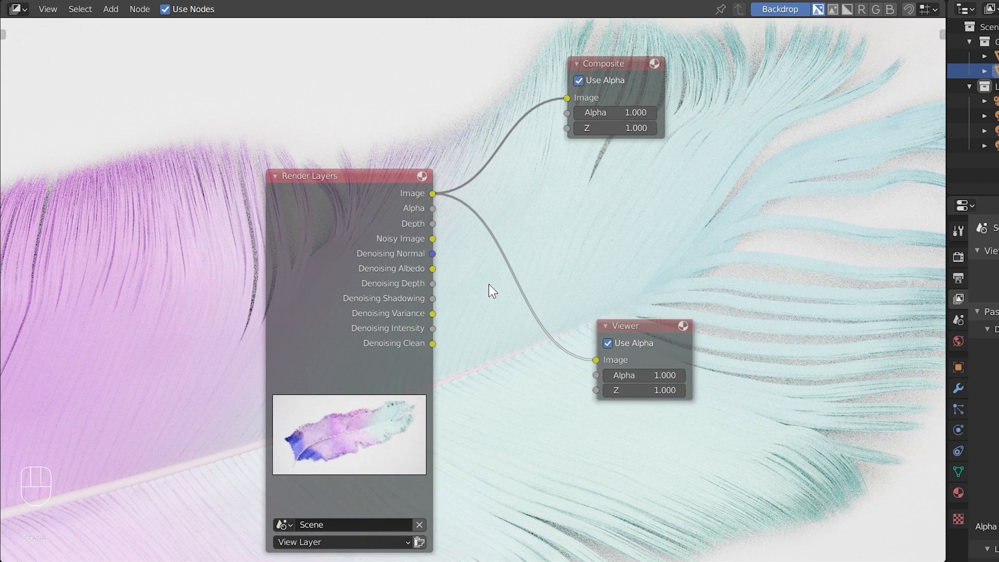
key(shift+a)
mouse_move(472, 365)
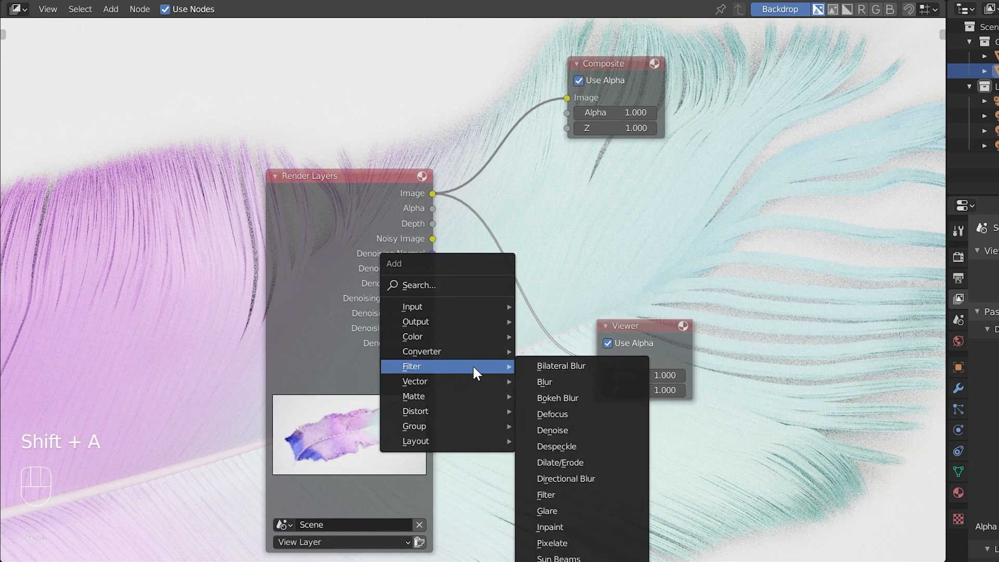
click(554, 430)
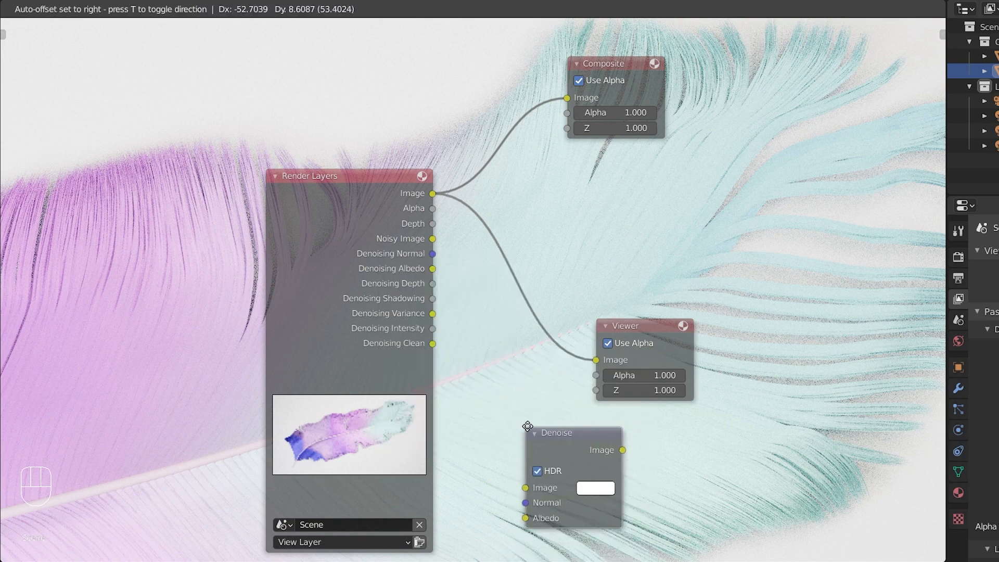
click(509, 264)
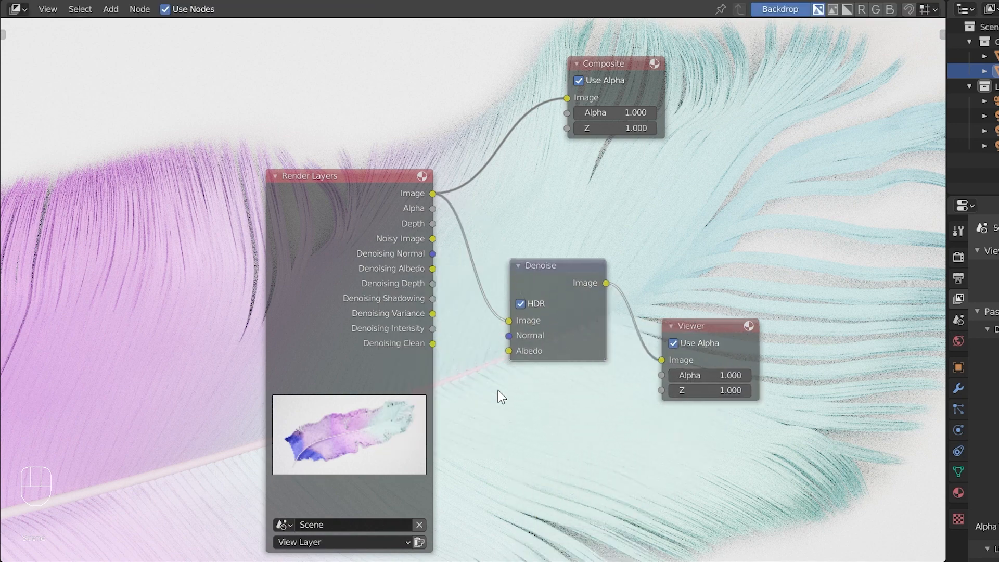
drag(433, 258, 504, 335)
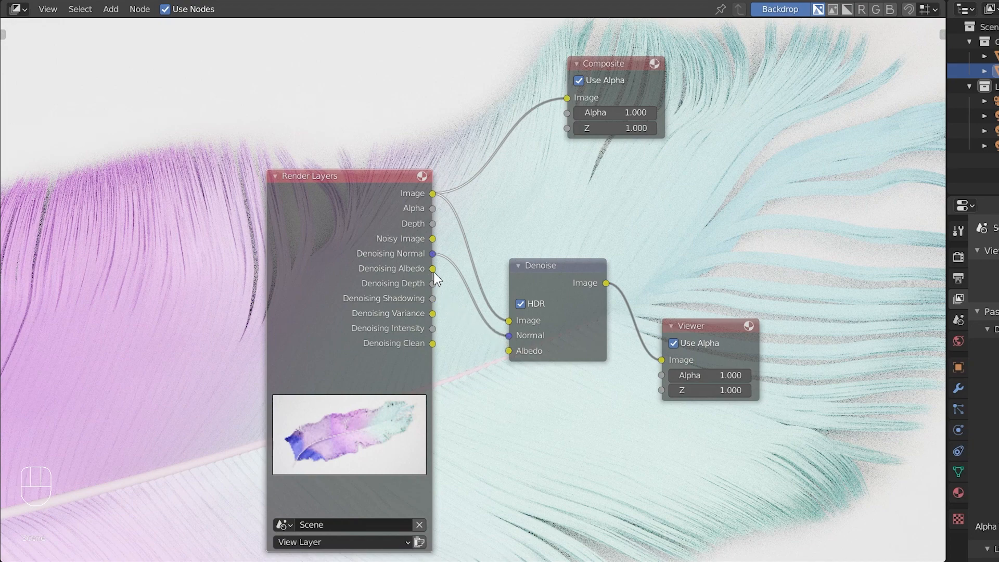
drag(434, 271, 494, 355)
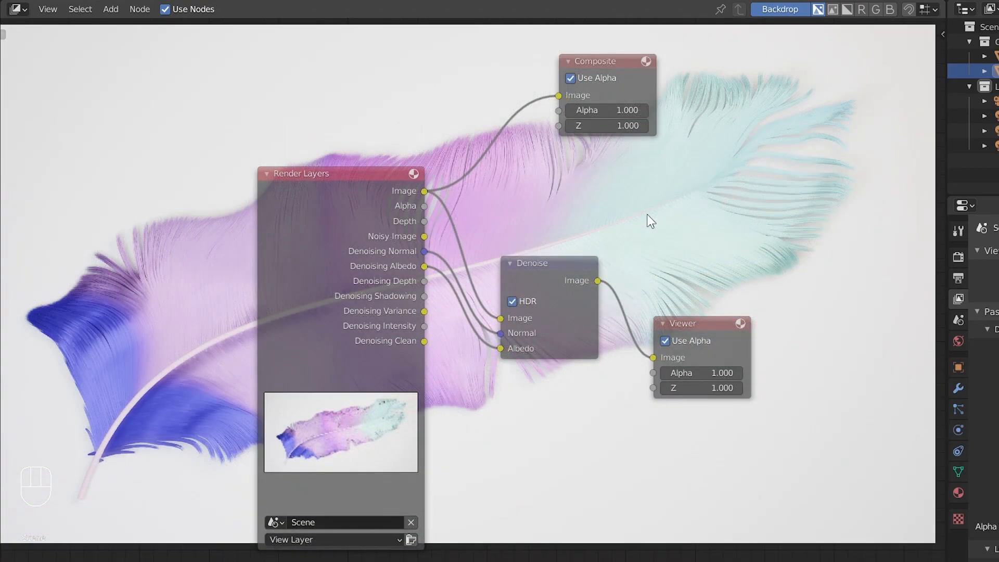
Make room between Denoise and Viewer and insert a Color Correction node on their connection.
drag(367, 210, 262, 208)
drag(575, 275, 458, 269)
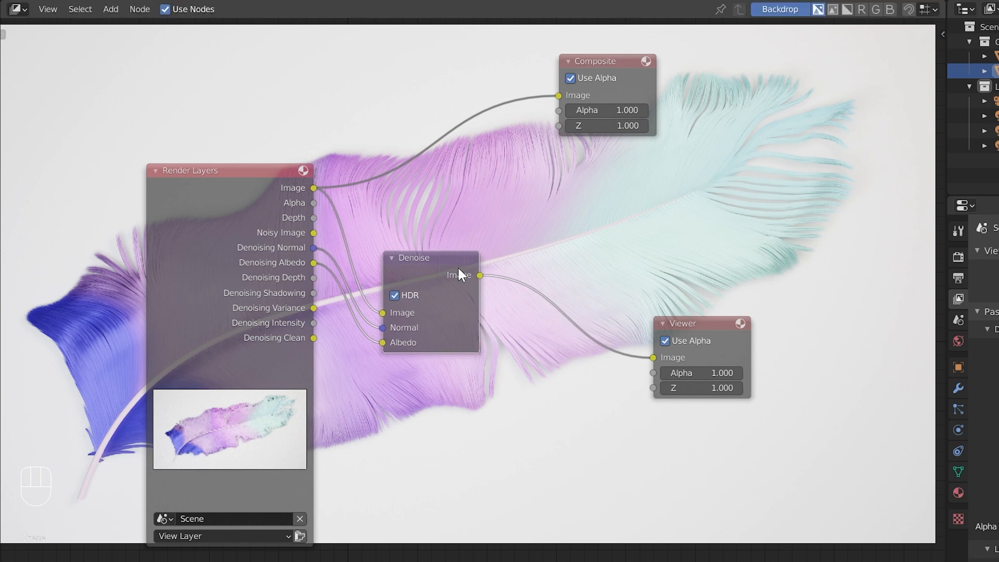
key(shift+a)
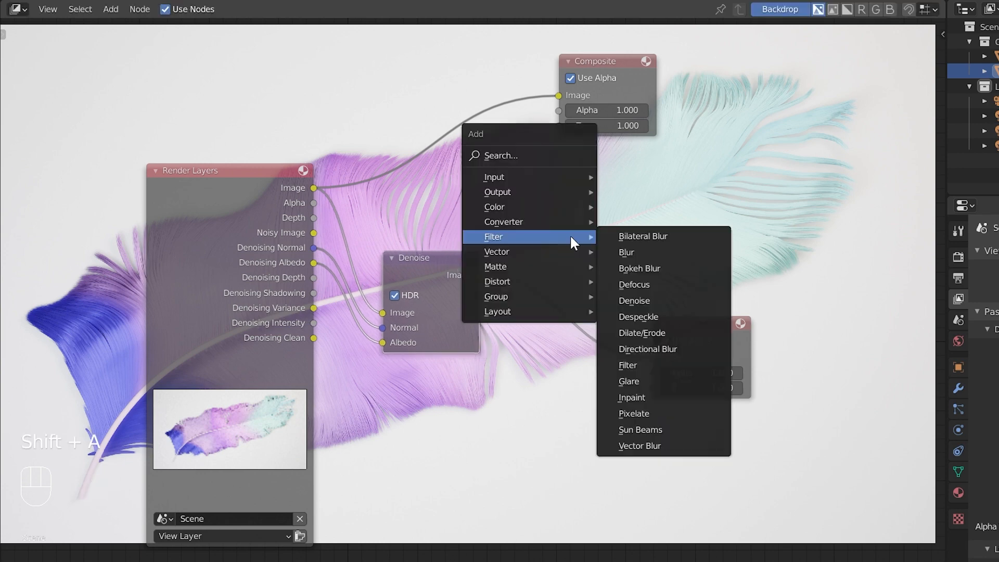
mouse_move(566, 204)
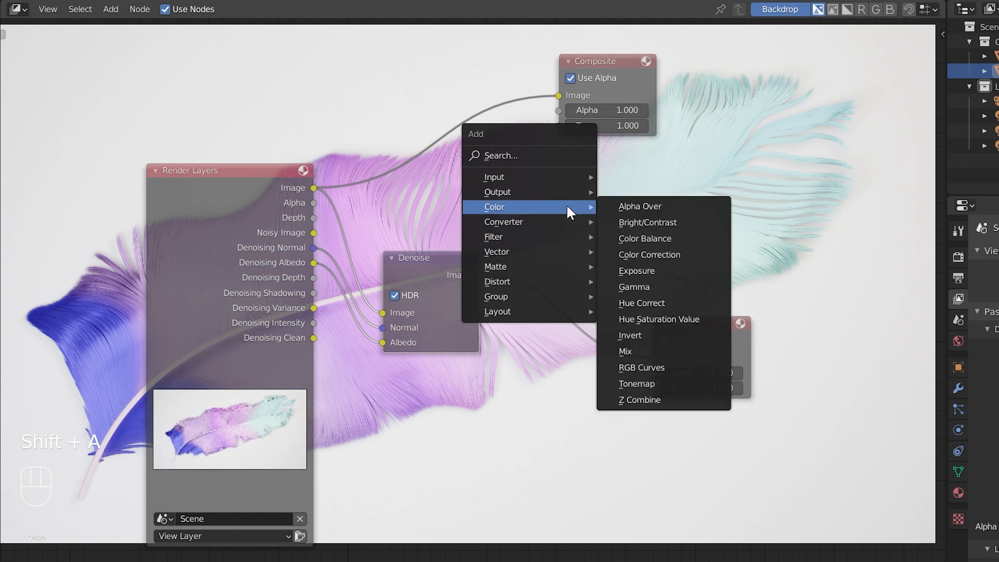
click(649, 255)
click(635, 245)
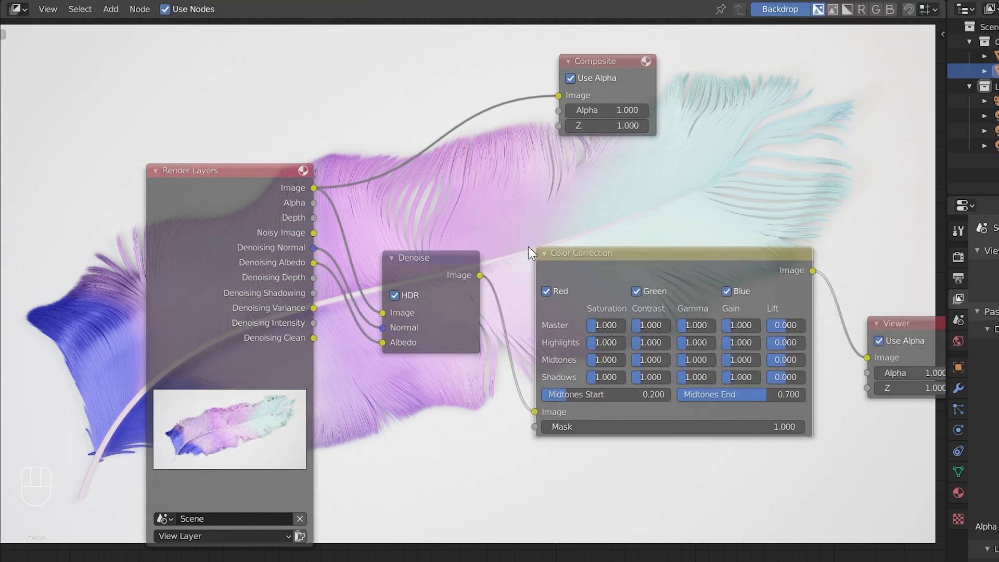
Set the Color Correction master saturation to 1.434 and move the Composite node directly above the Viewer node.
middle_drag(719, 233, 593, 239)
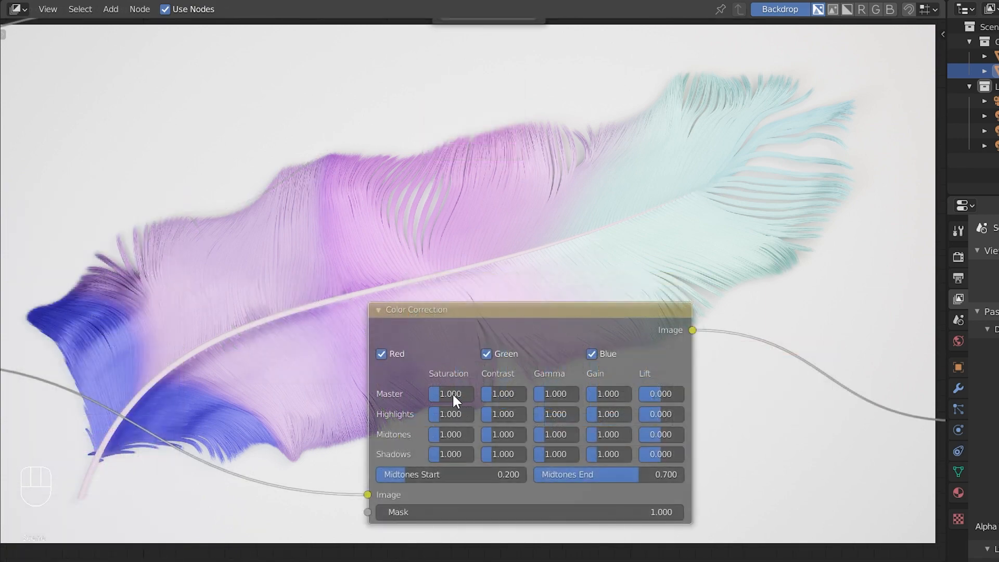
mouse_move(453, 396)
shift+mouse_down()
mouse_move(526, 396)
mouse_move(444, 392)
shift+mouse_up()
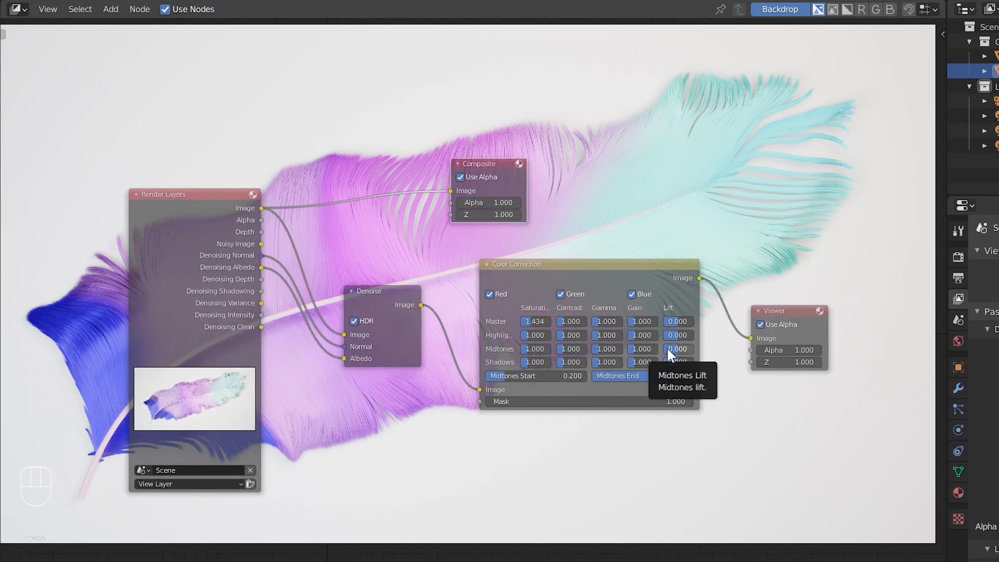
drag(487, 175, 772, 227)
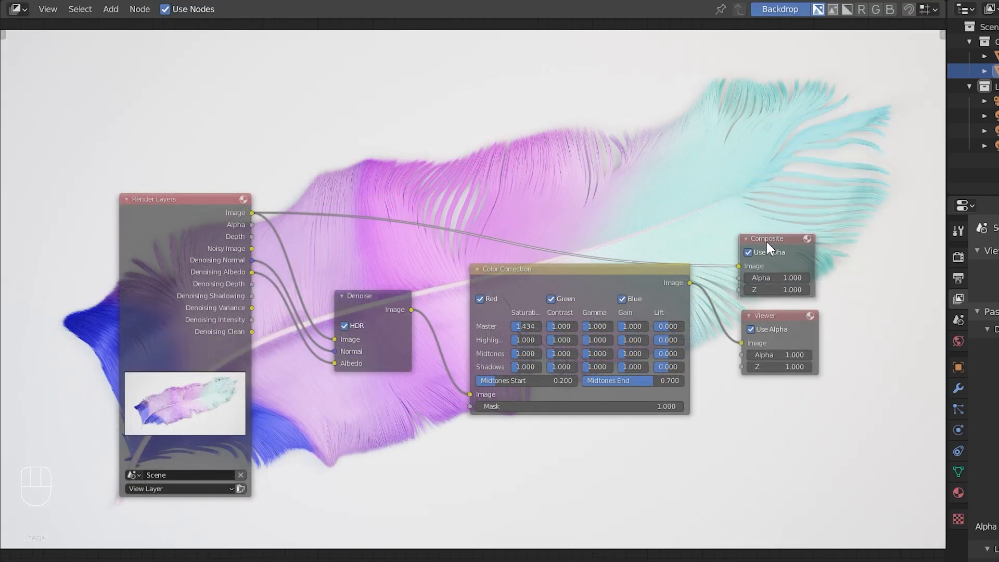
drag(598, 269, 587, 299)
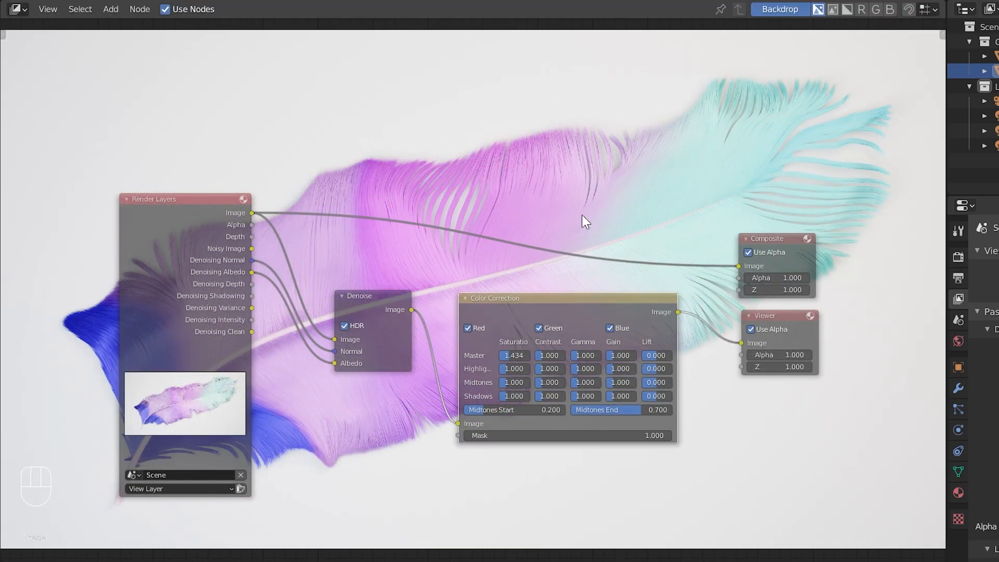
Switch the compositor area to the Image Editor and display the full Viewer Node image.
click(17, 8)
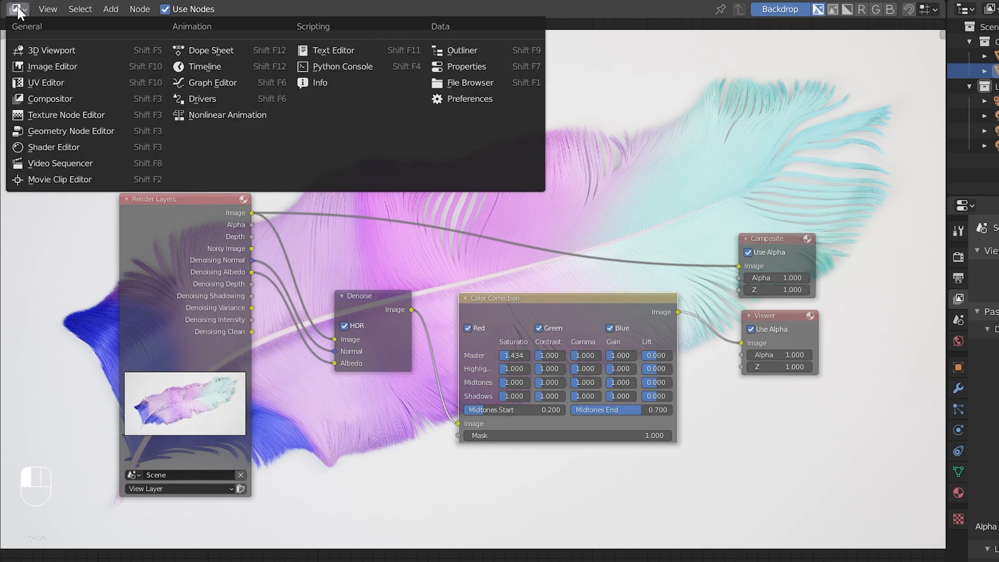
click(49, 65)
click(409, 10)
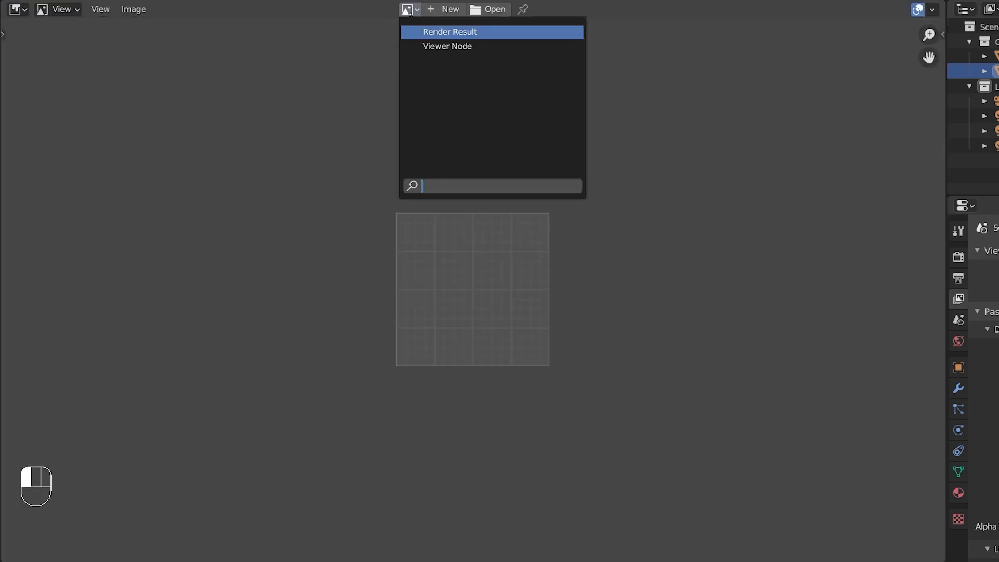
click(427, 46)
scroll(471, 176, down, 5)
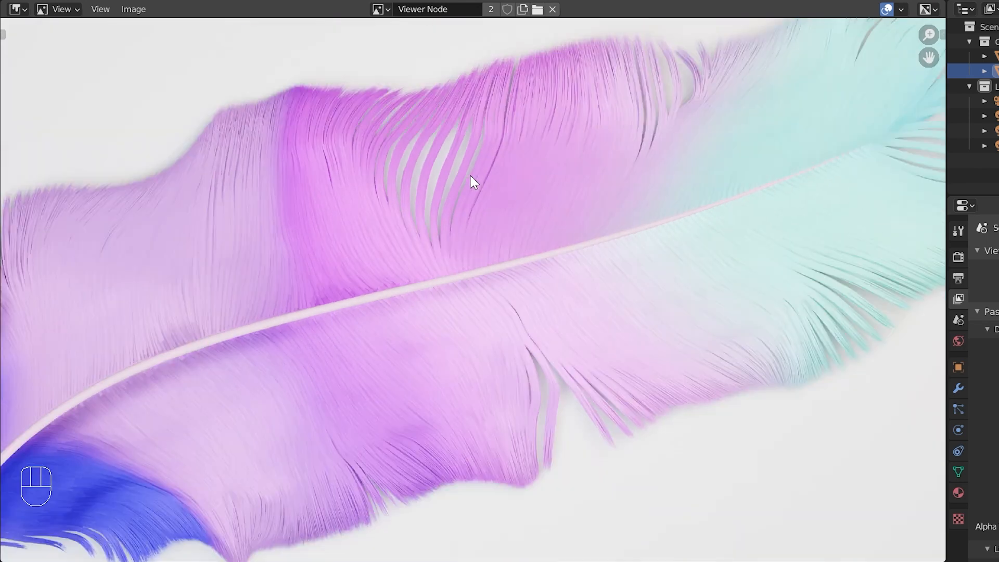
scroll(473, 182, up, 1)
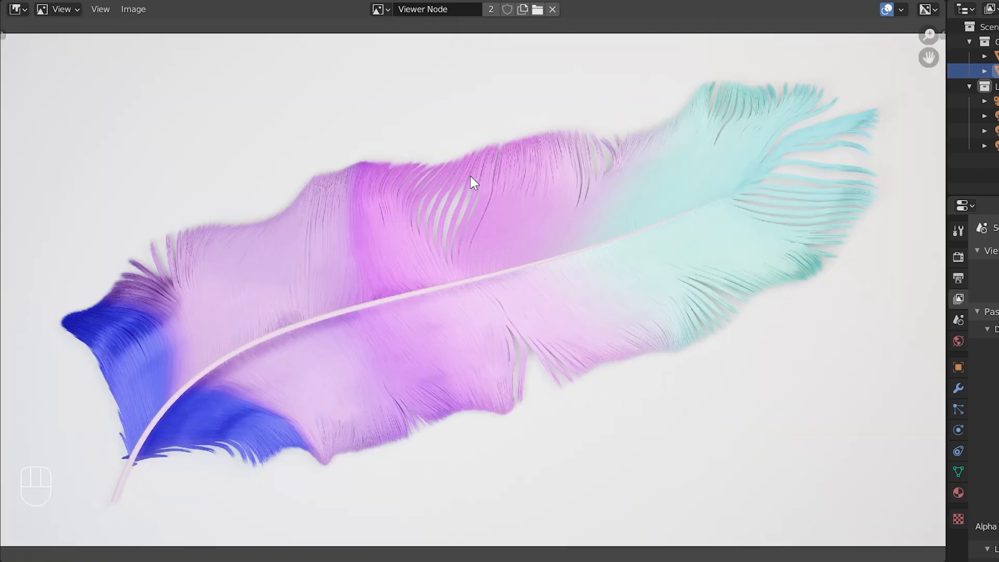
ctrl+middle_drag(529, 177, 536, 186)
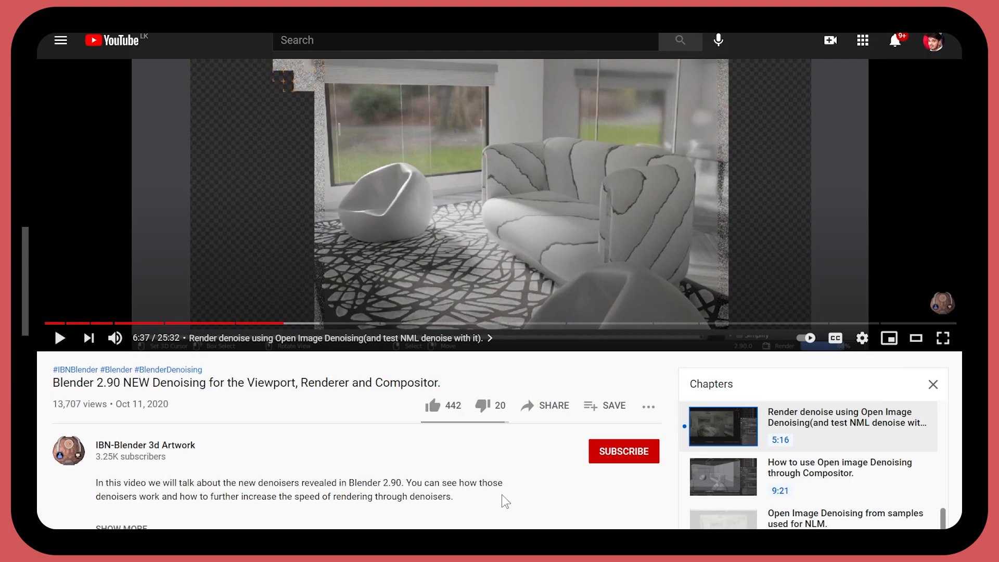
On the YouTube page of the Blender 2.90 denoising video, like the video, subscribe to the channel and enable all notifications.
click(432, 406)
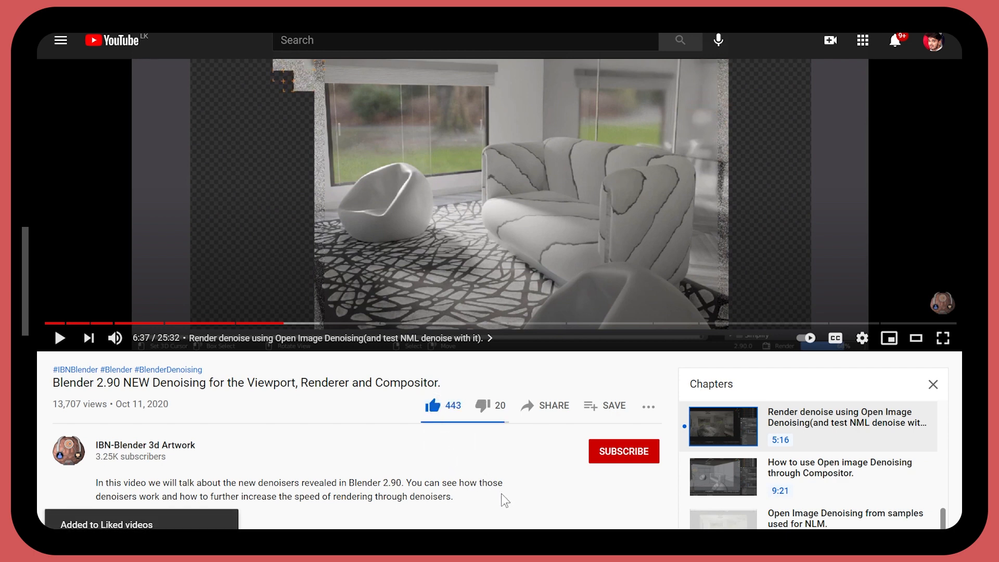
click(610, 454)
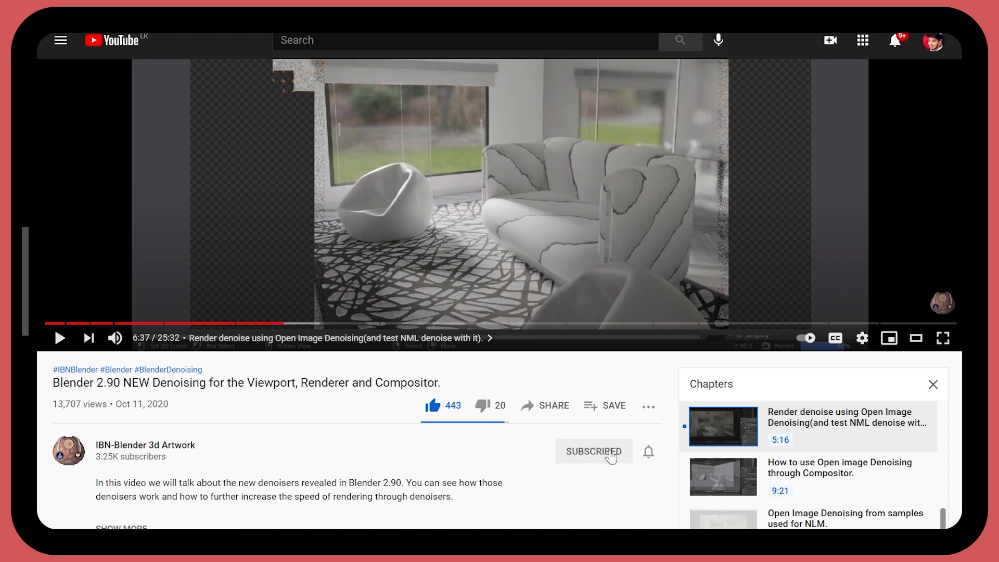
click(648, 457)
click(652, 480)
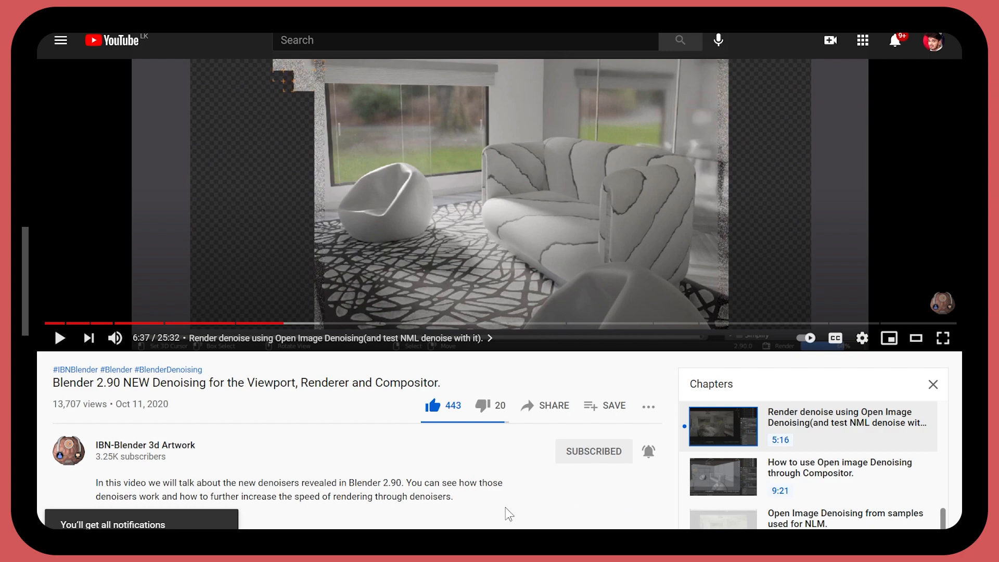
Write the public comment "This Video is ..." under the video.
scroll(505, 507, down, 4)
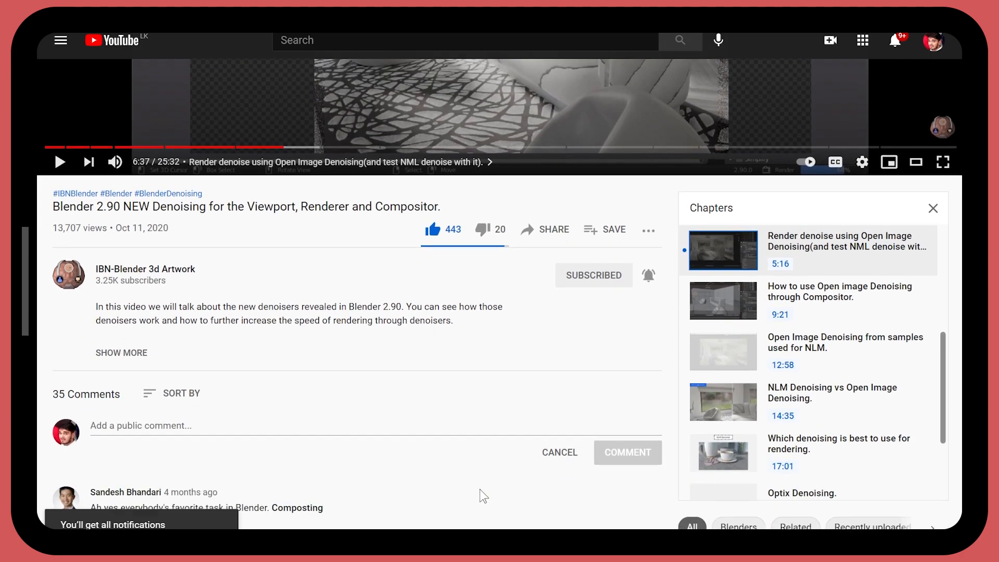
click(407, 425)
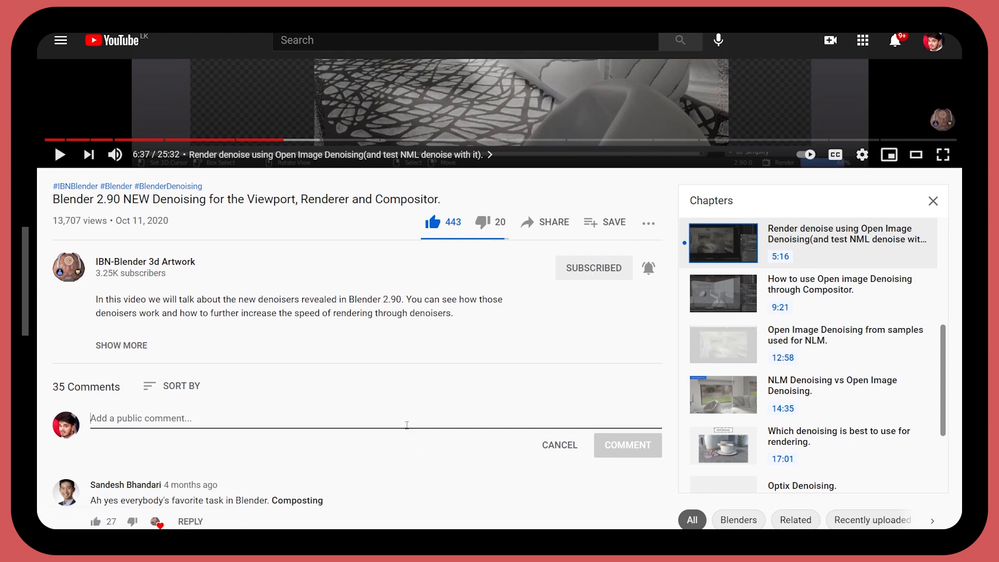
text(This Vide)
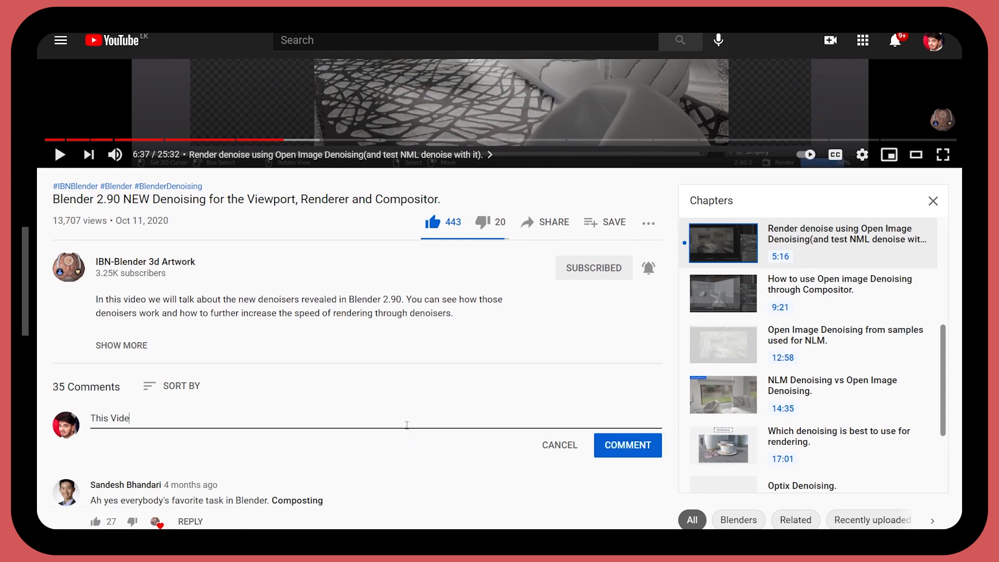
text(o is ...)
Open the video's sharing options and browse the further sharing services.
scroll(637, 453, up, 4)
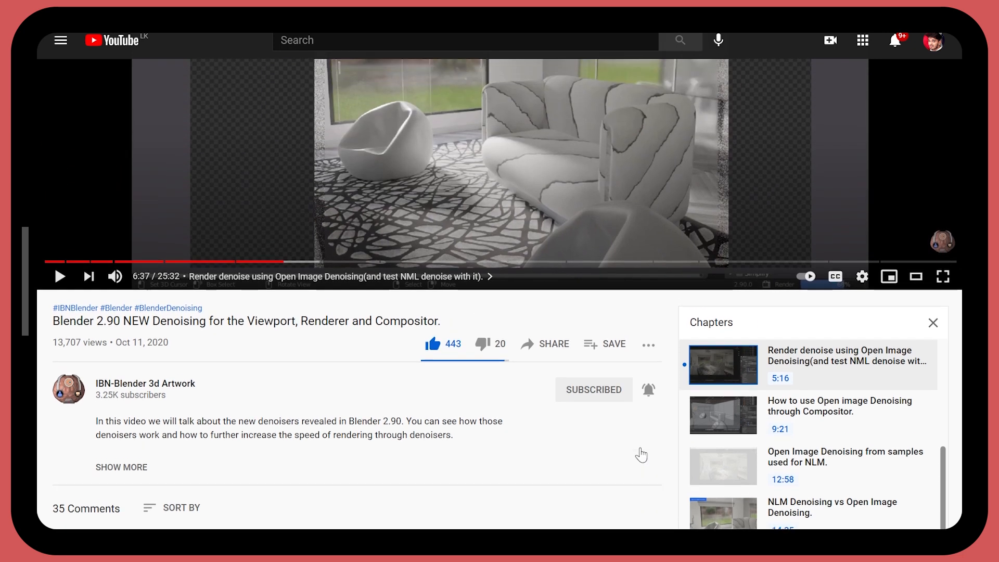
click(553, 406)
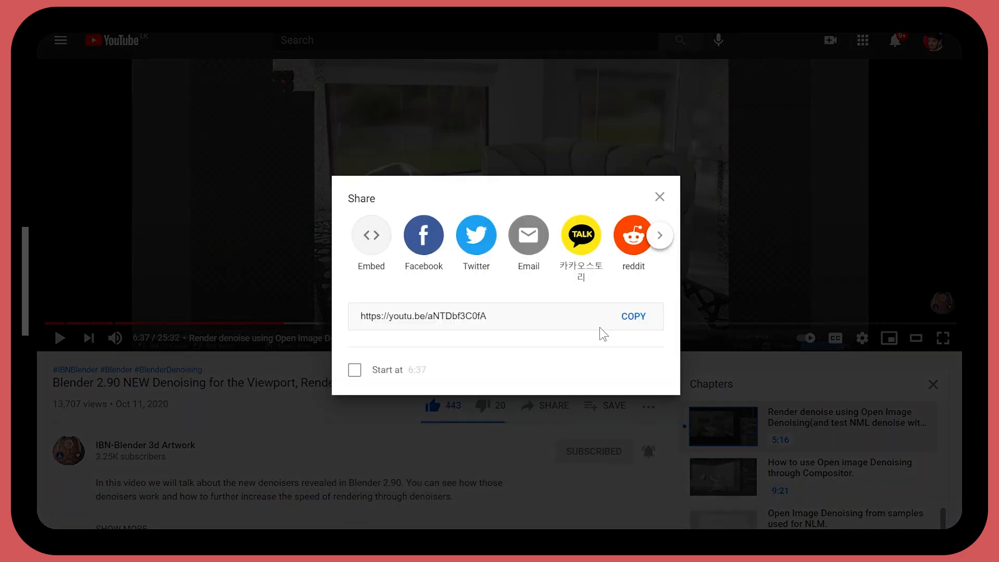
click(661, 245)
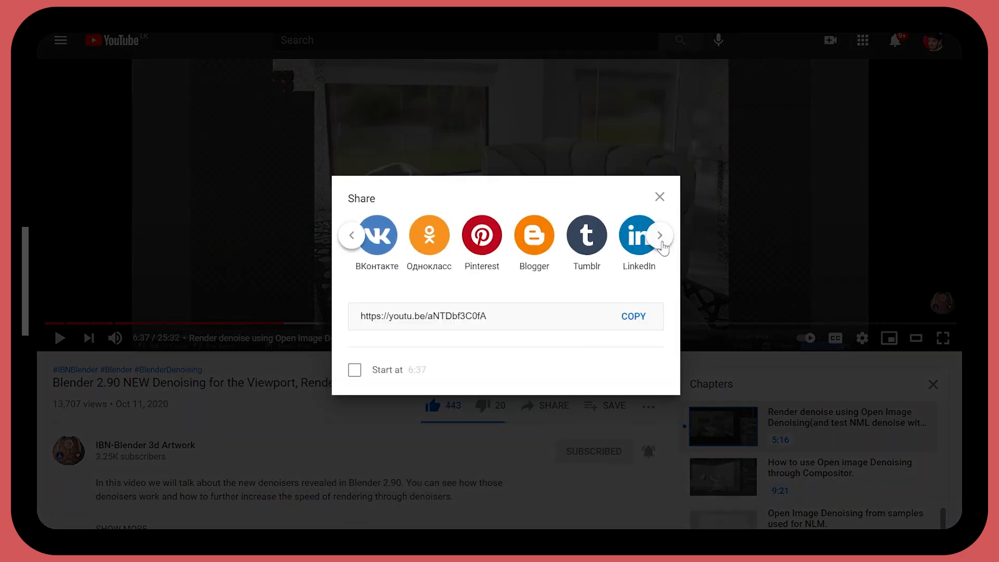